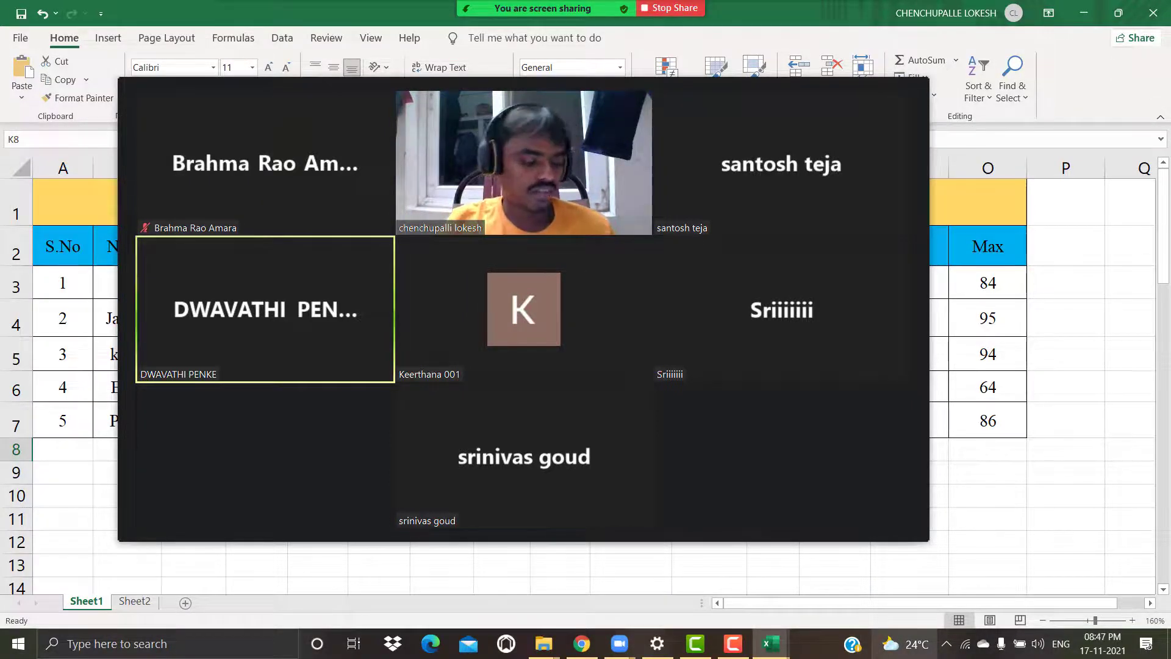
- Shrink the meeting's video window to one tile showing the presenter's camera and move it off the mark list's title and headings
{"action": "mouse_move", "coordinate": [903, 643]}
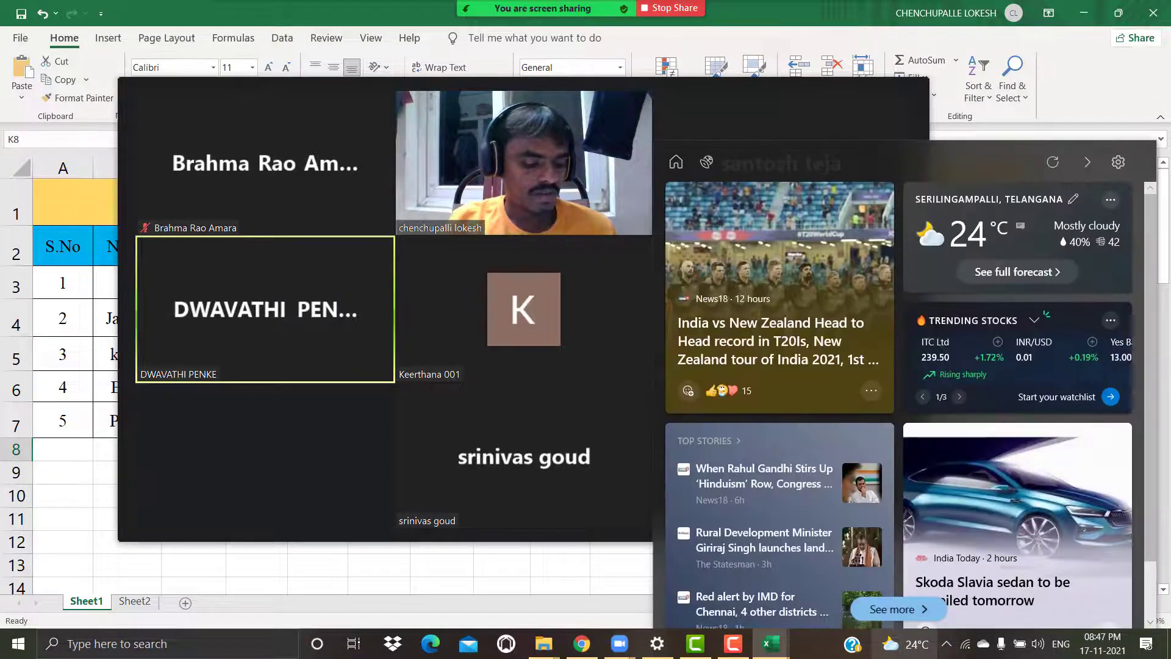
{"action": "left_click", "coordinate": [537, 581]}
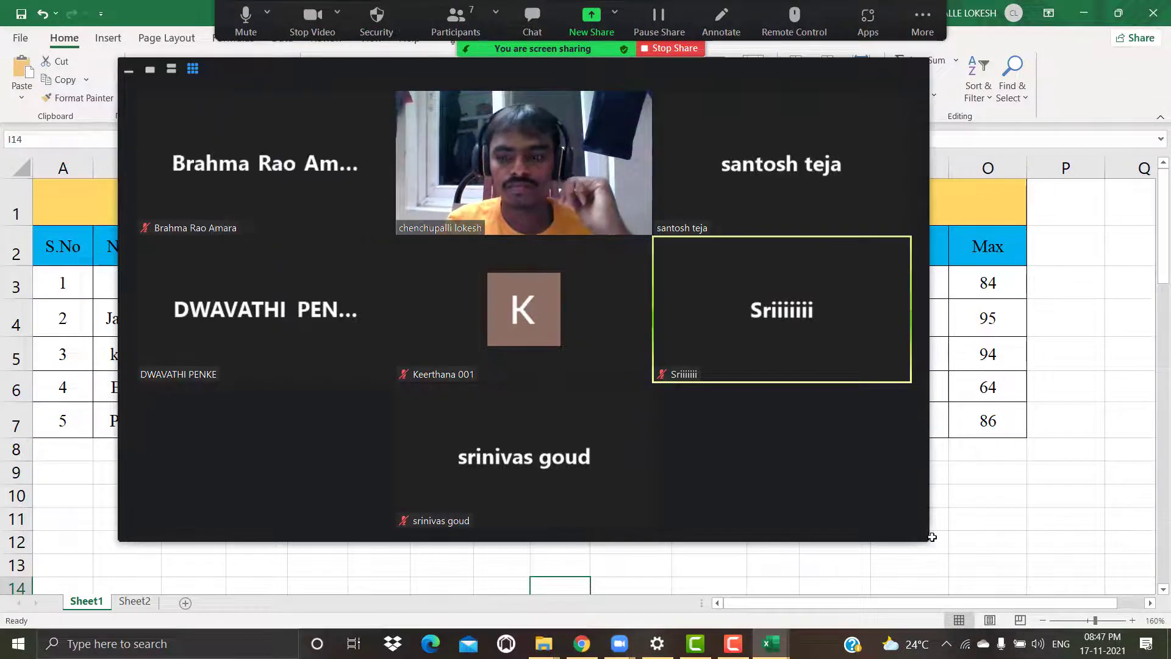
{"action": "left_click_drag", "start_coordinate": [922, 534], "coordinate": [329, 182]}
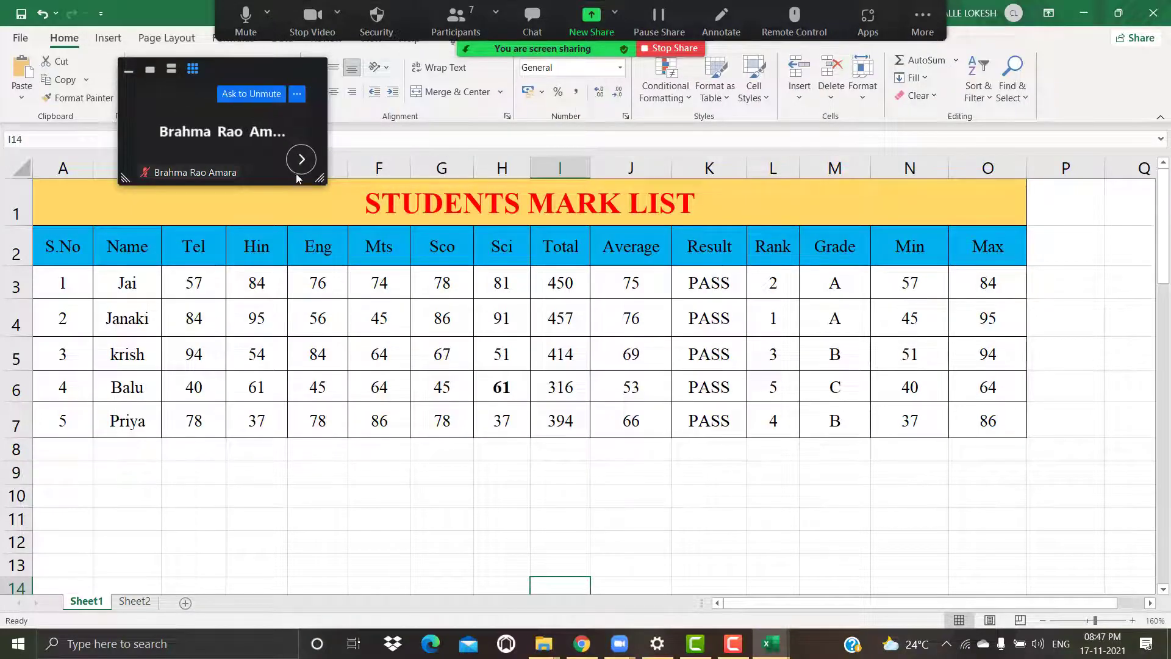
{"action": "left_click", "coordinate": [303, 160]}
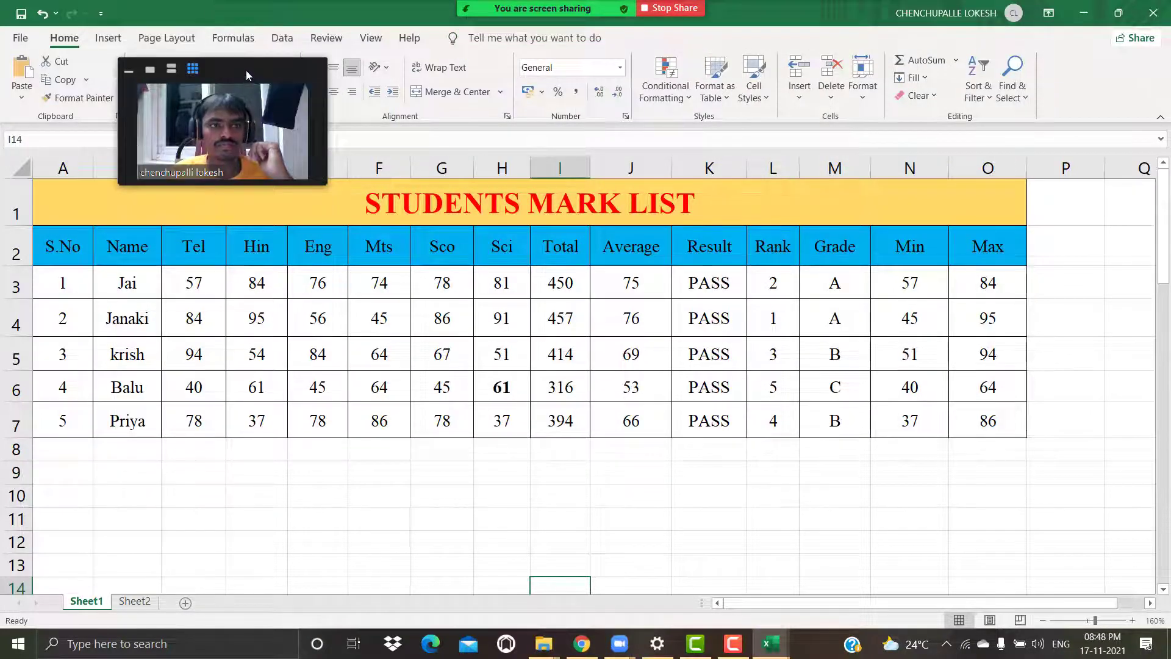
{"action": "left_click_drag", "start_coordinate": [247, 71], "coordinate": [985, 361]}
{"action": "left_click", "coordinate": [701, 481]}
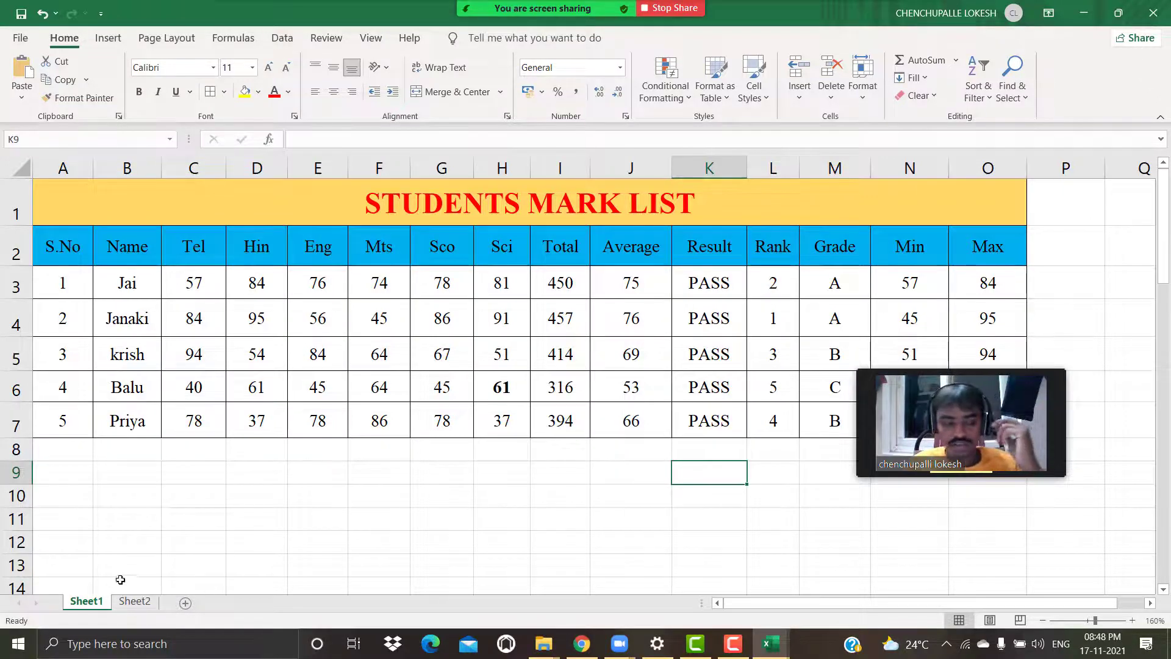
- Show the blank Sheet2, switch to the EMPLOYEE TABLE workbook and find its Employee Table sheet
{"action": "left_click", "coordinate": [133, 602]}
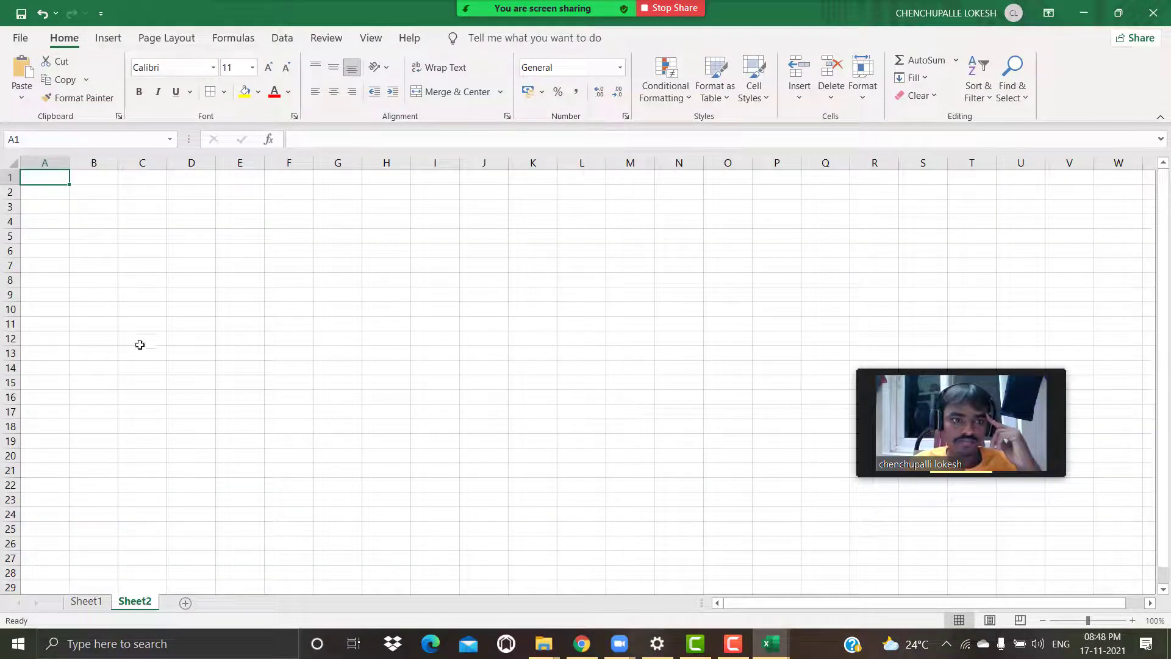
{"action": "mouse_move", "coordinate": [751, 653]}
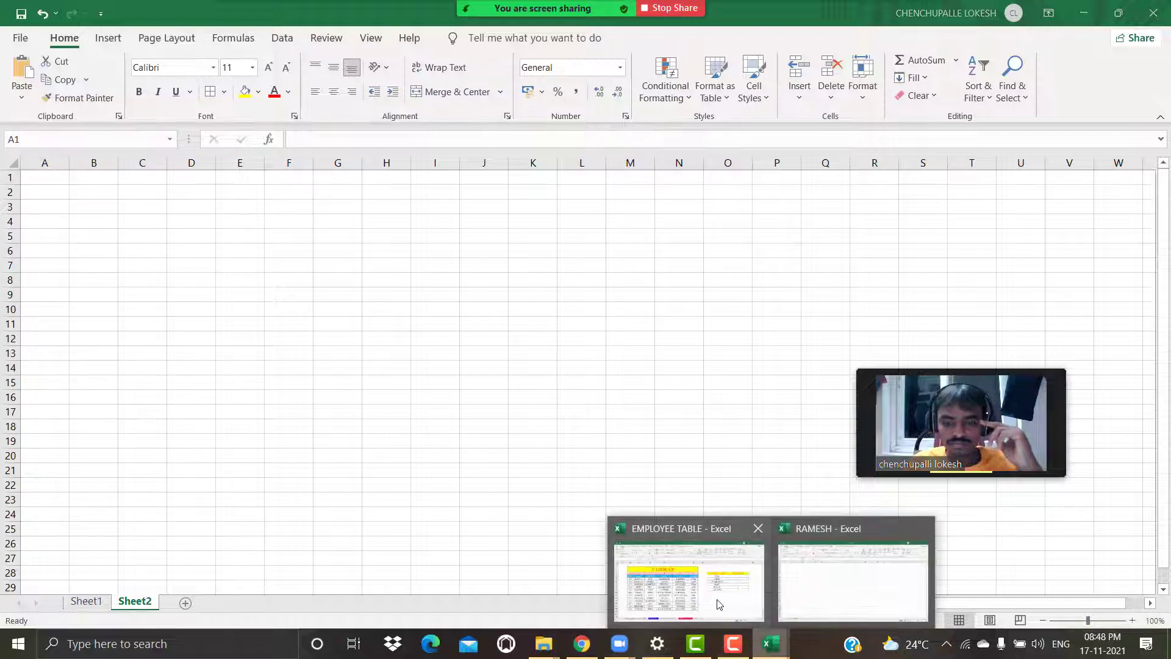
{"action": "left_click", "coordinate": [720, 604]}
{"action": "left_click", "coordinate": [215, 601]}
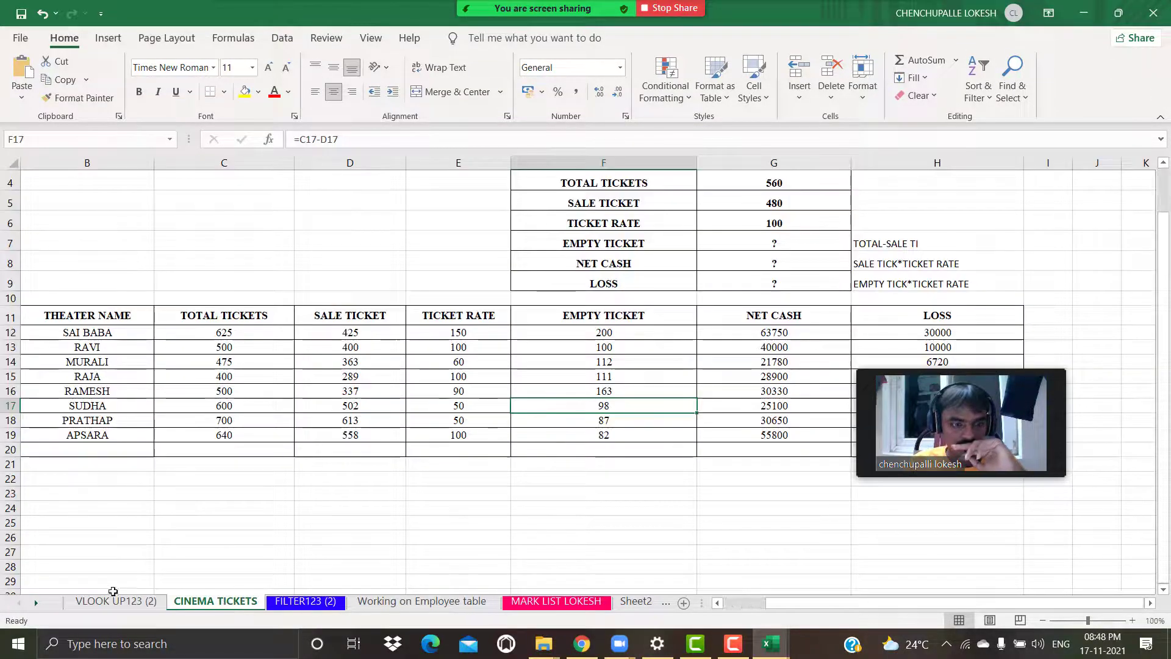
{"action": "left_click", "coordinate": [114, 601]}
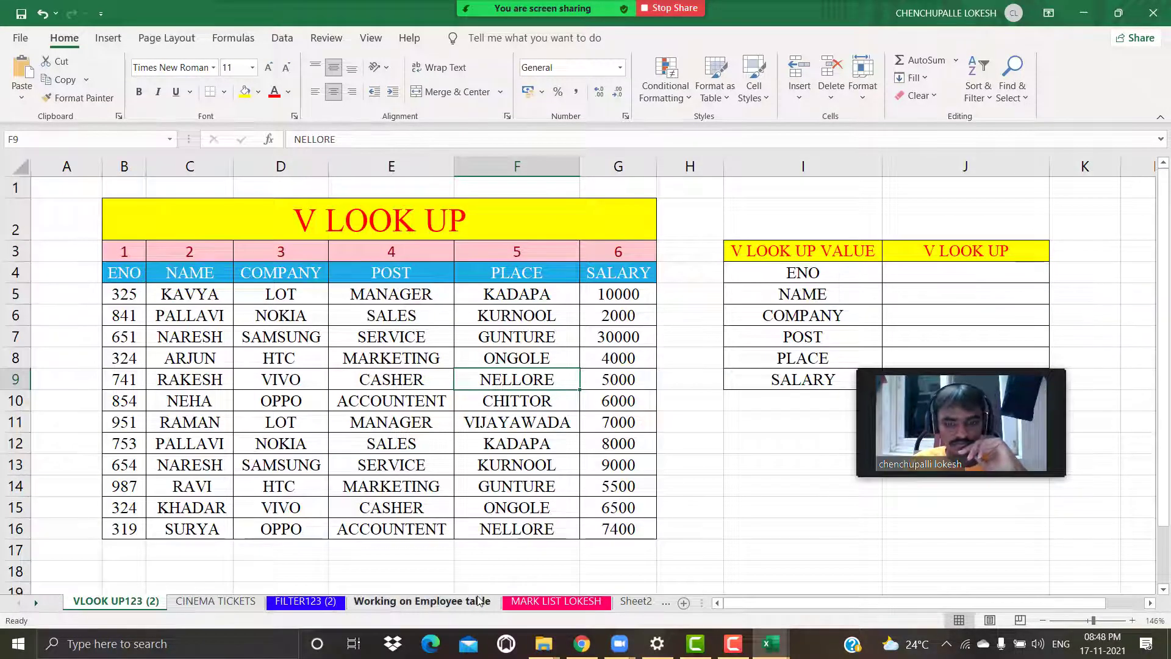
{"action": "left_click", "coordinate": [421, 601]}
{"action": "scroll", "coordinate": [424, 408], "scroll_direction": "up", "scroll_amount": 1}
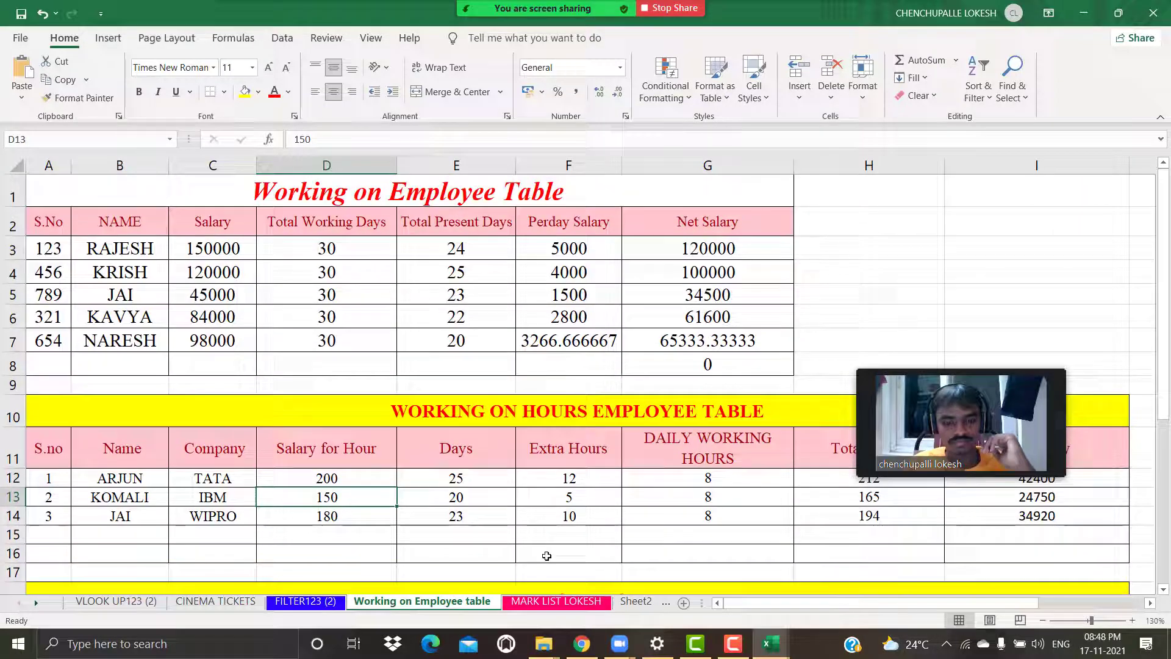
{"action": "left_click", "coordinate": [554, 602]}
{"action": "left_click", "coordinate": [645, 602]}
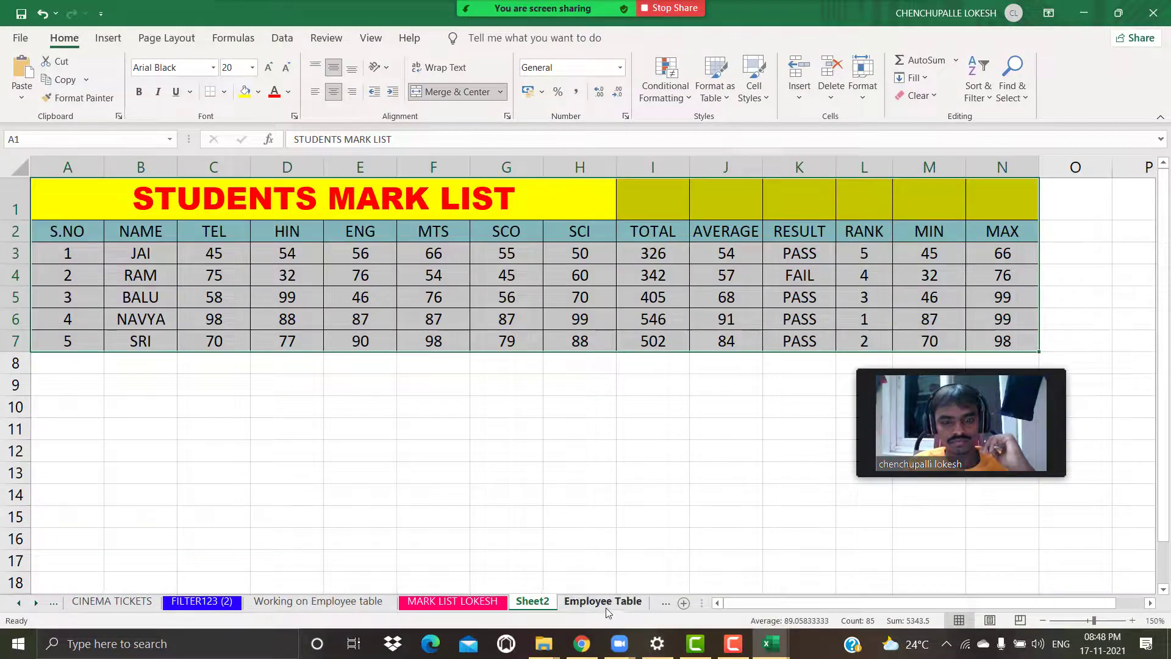
{"action": "left_click", "coordinate": [637, 601]}
- Copy the upper EMPLOYEE SALARY PAYSLIPS table, A1:K7, into cell A1 of Sheet2 in the RAMESH workbook
{"action": "left_click_drag", "start_coordinate": [206, 202], "coordinate": [327, 352]}
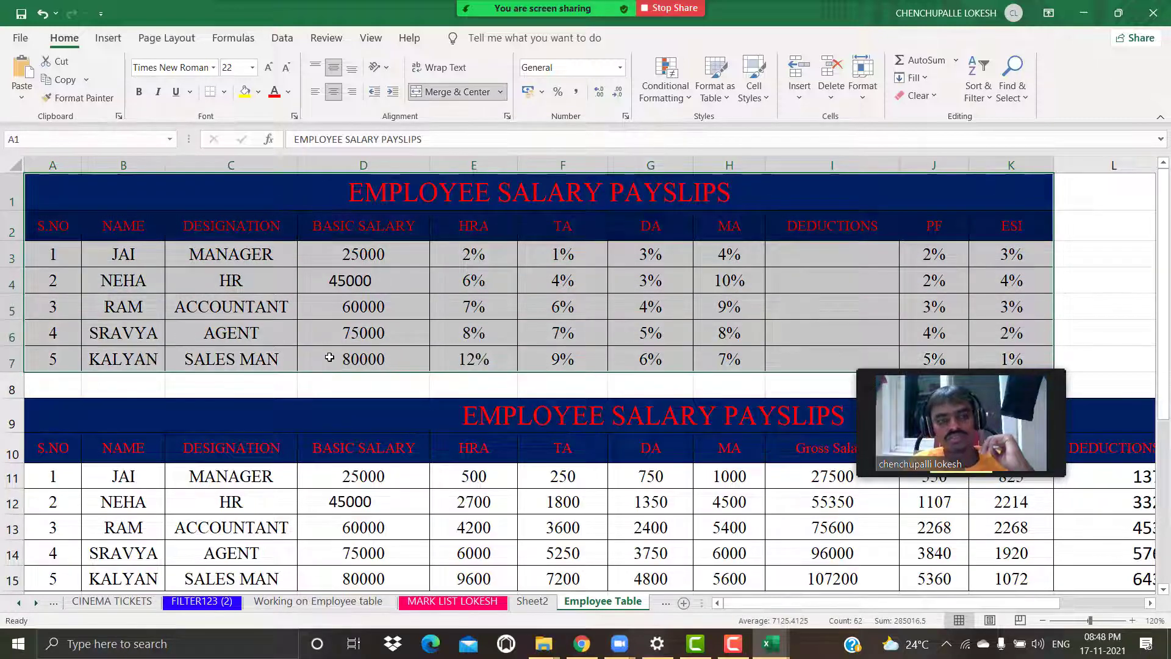
{"action": "left_click", "coordinate": [64, 80]}
{"action": "left_click", "coordinate": [776, 645]}
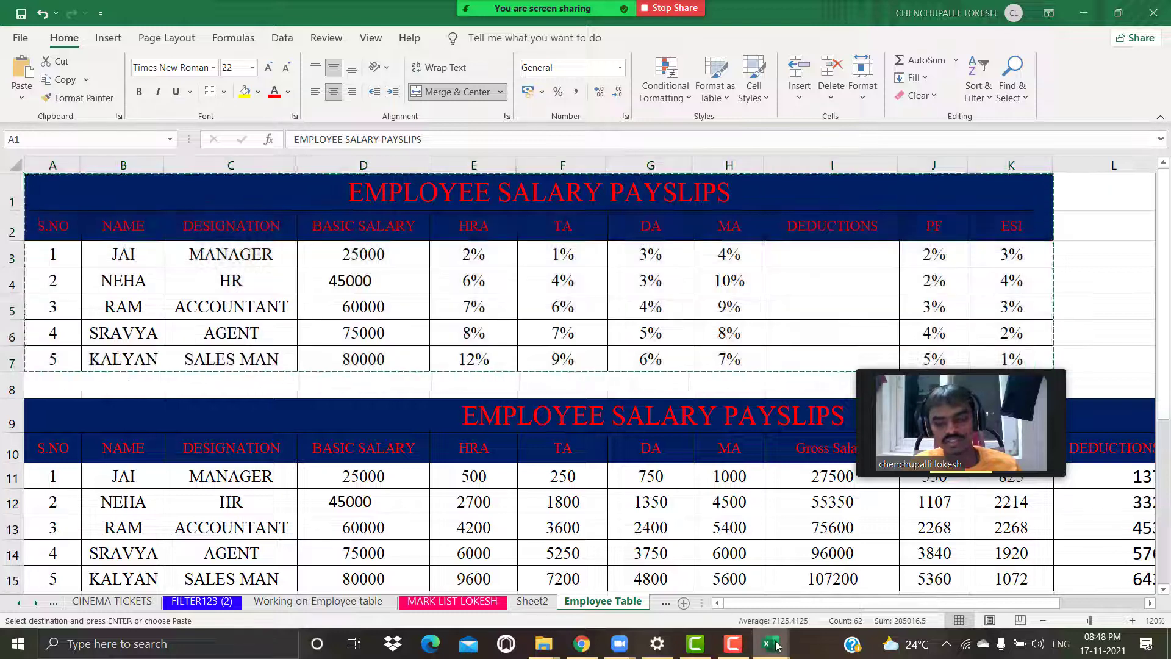
{"action": "left_click", "coordinate": [830, 574]}
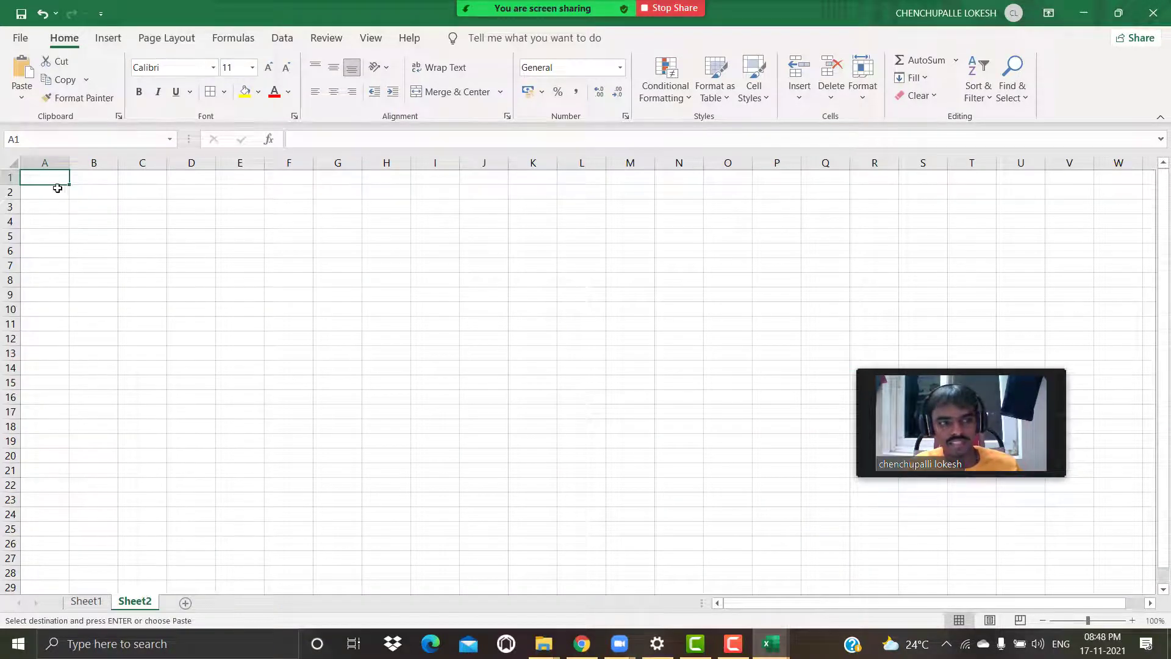
{"action": "left_click", "coordinate": [24, 73]}
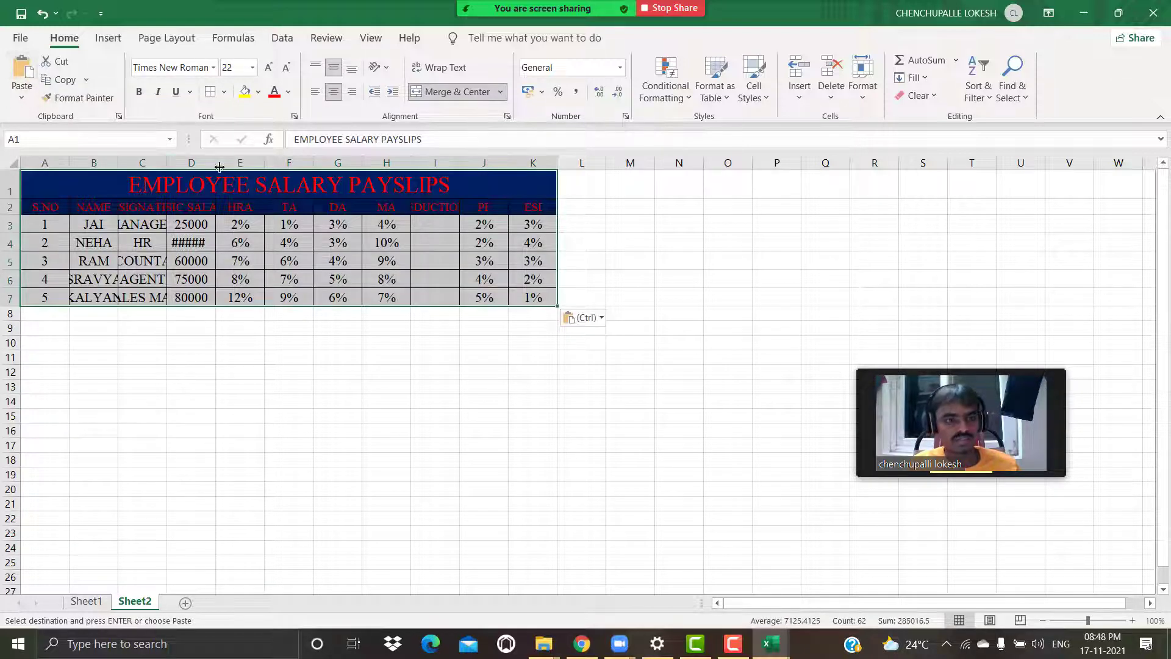
- Widen the BASIC SALARY, DESIGNATION and NAME columns until their entries fit, and widen the HRA and TA columns slightly
{"action": "left_click_drag", "start_coordinate": [219, 167], "coordinate": [261, 165]}
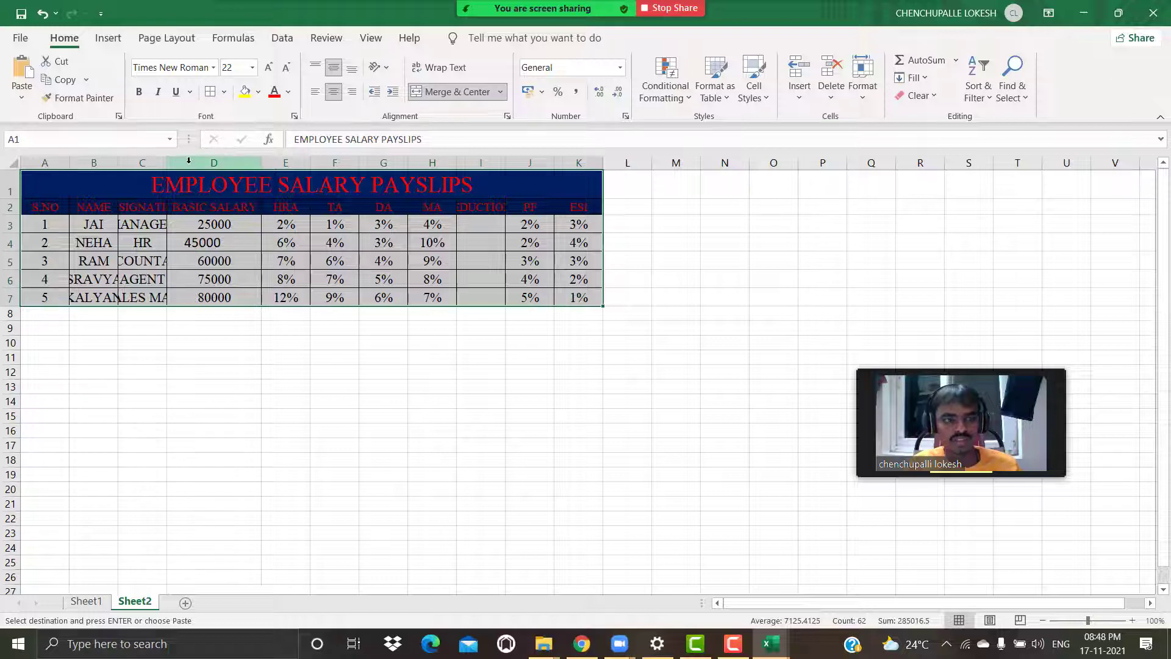
{"action": "left_click_drag", "start_coordinate": [166, 165], "coordinate": [239, 162]}
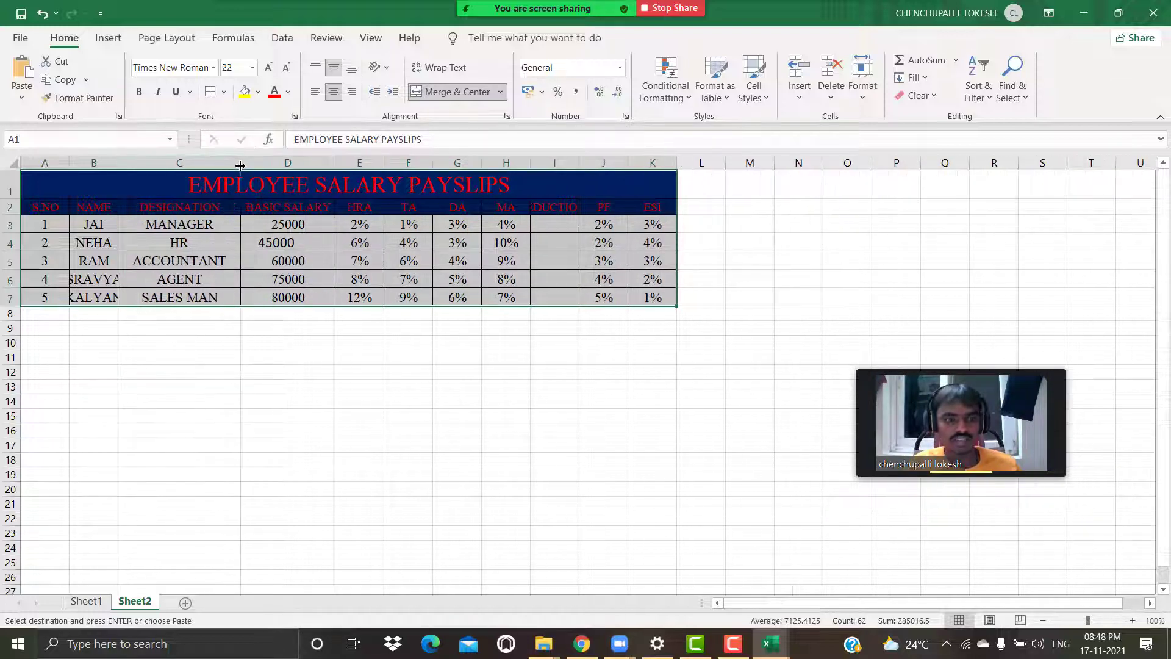
{"action": "left_click_drag", "start_coordinate": [119, 163], "coordinate": [162, 163]}
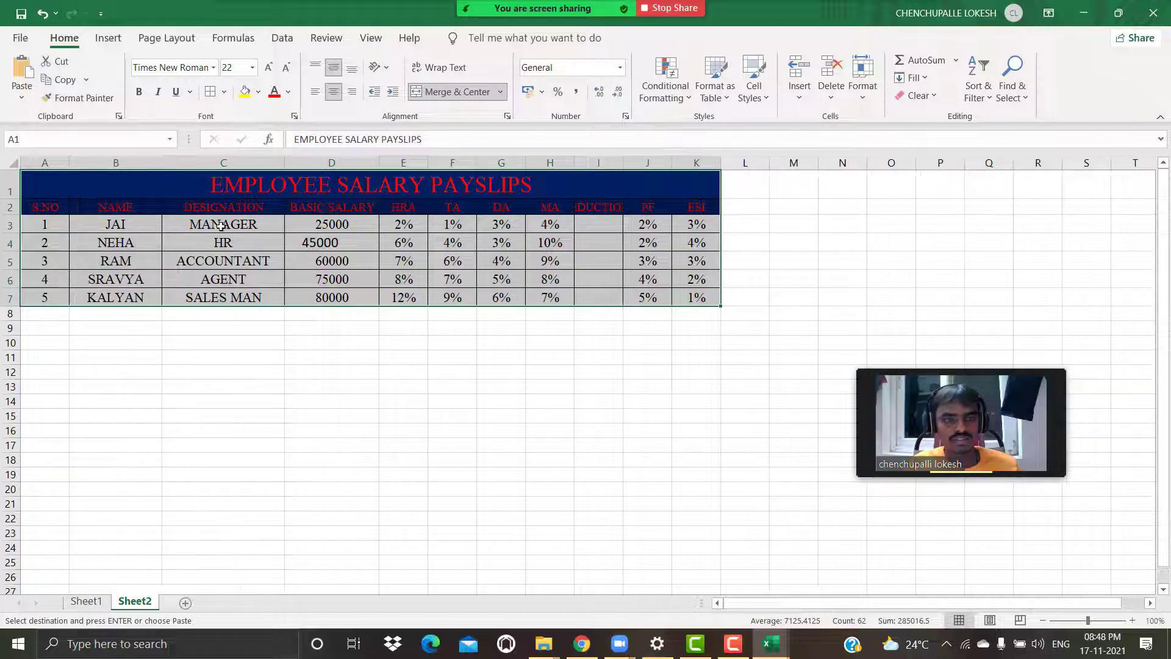
{"action": "left_click", "coordinate": [1133, 621]}
{"action": "left_click", "coordinate": [1133, 621]}
{"action": "left_click", "coordinate": [1133, 621]}
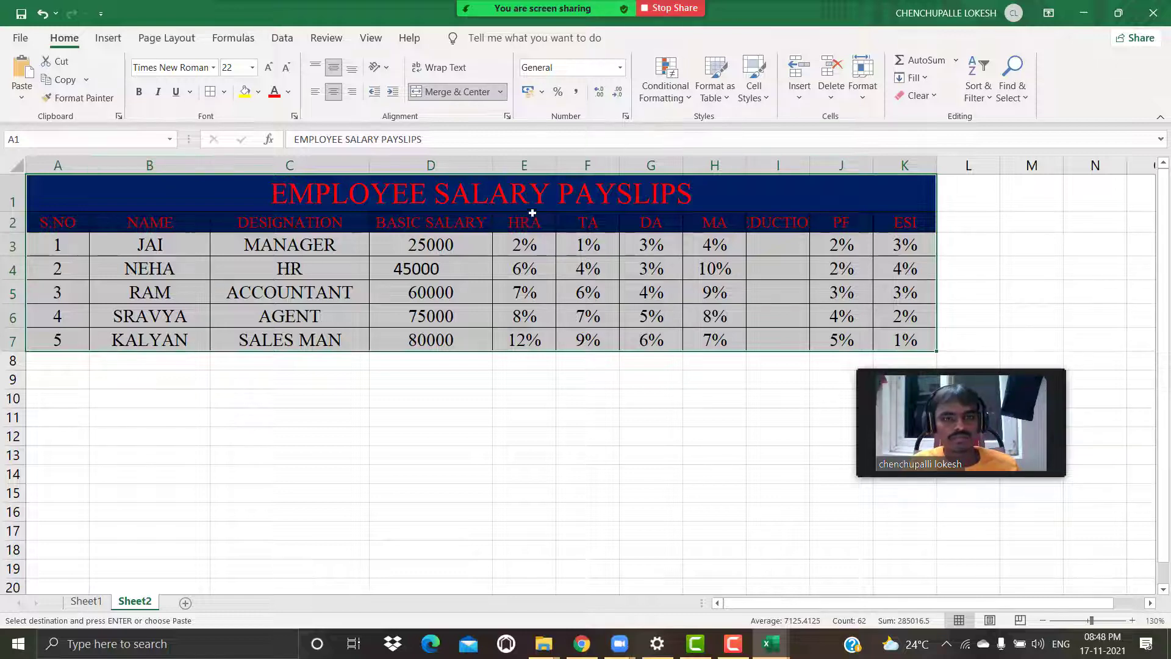
{"action": "left_click_drag", "start_coordinate": [556, 164], "coordinate": [566, 165]}
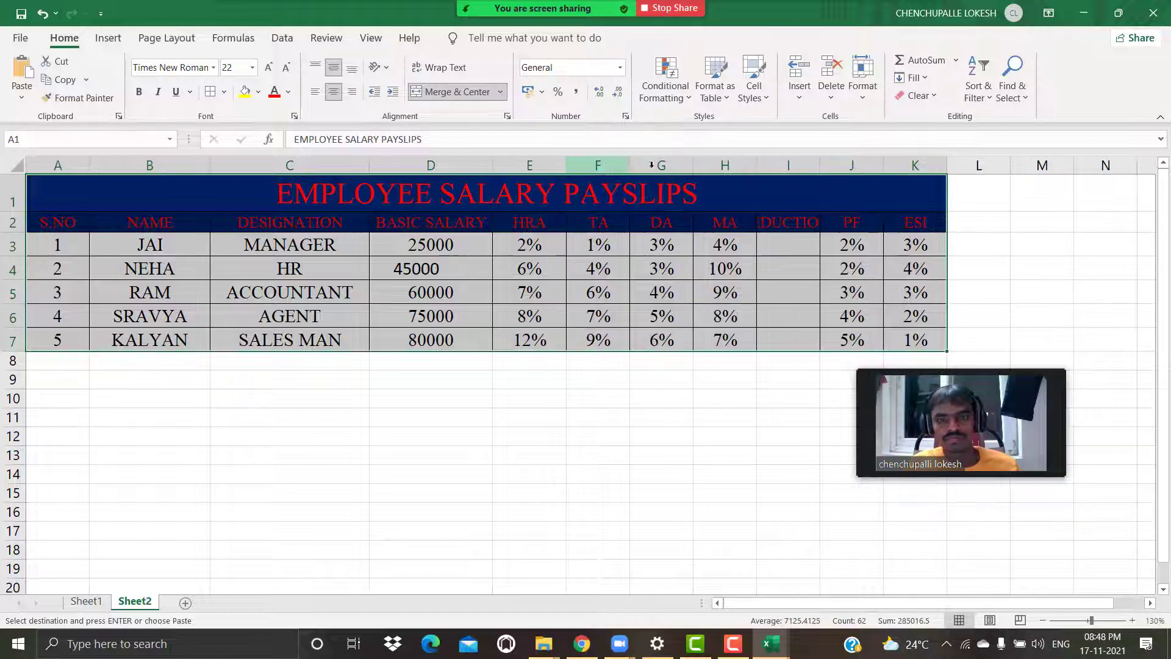
{"action": "left_click_drag", "start_coordinate": [651, 165], "coordinate": [653, 165]}
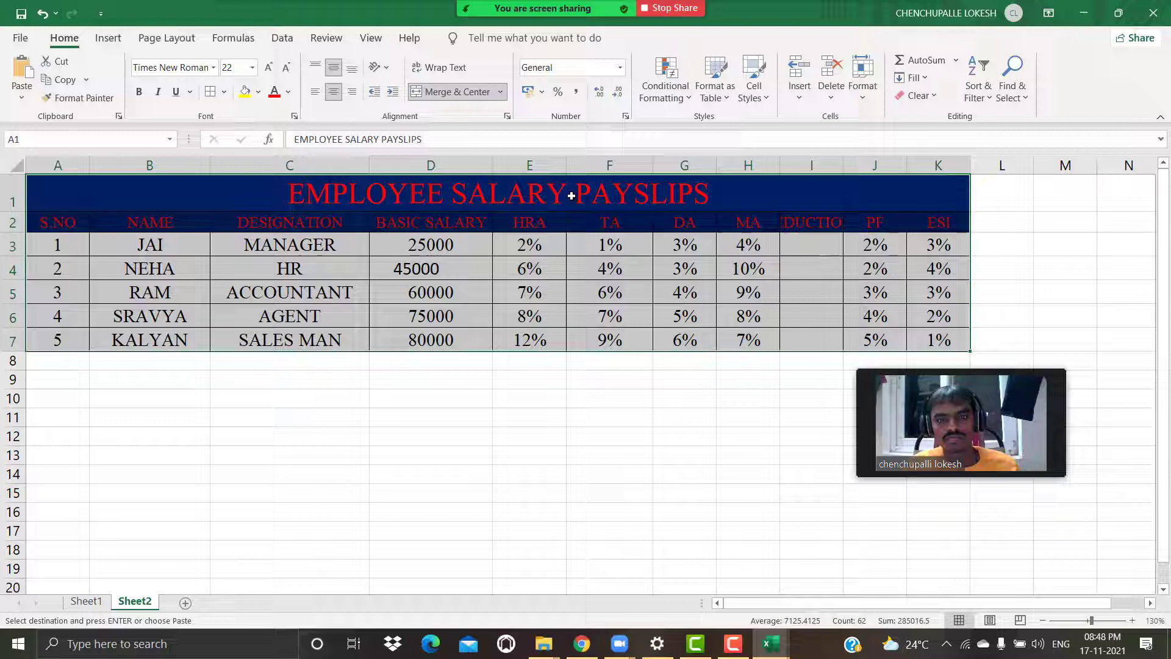
- Fill the payslip table's heading row A2:K2 with yellow and set its text colour to black
{"action": "left_click", "coordinate": [105, 222]}
{"action": "left_click_drag", "start_coordinate": [61, 222], "coordinate": [934, 230]}
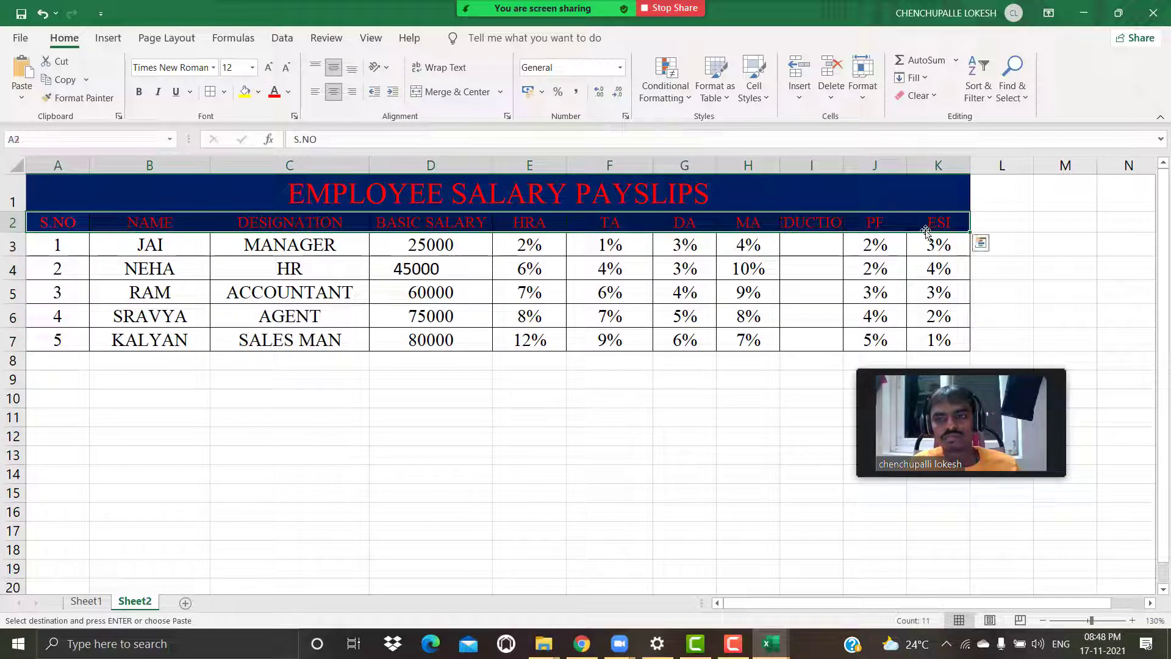
{"action": "left_click", "coordinate": [247, 95]}
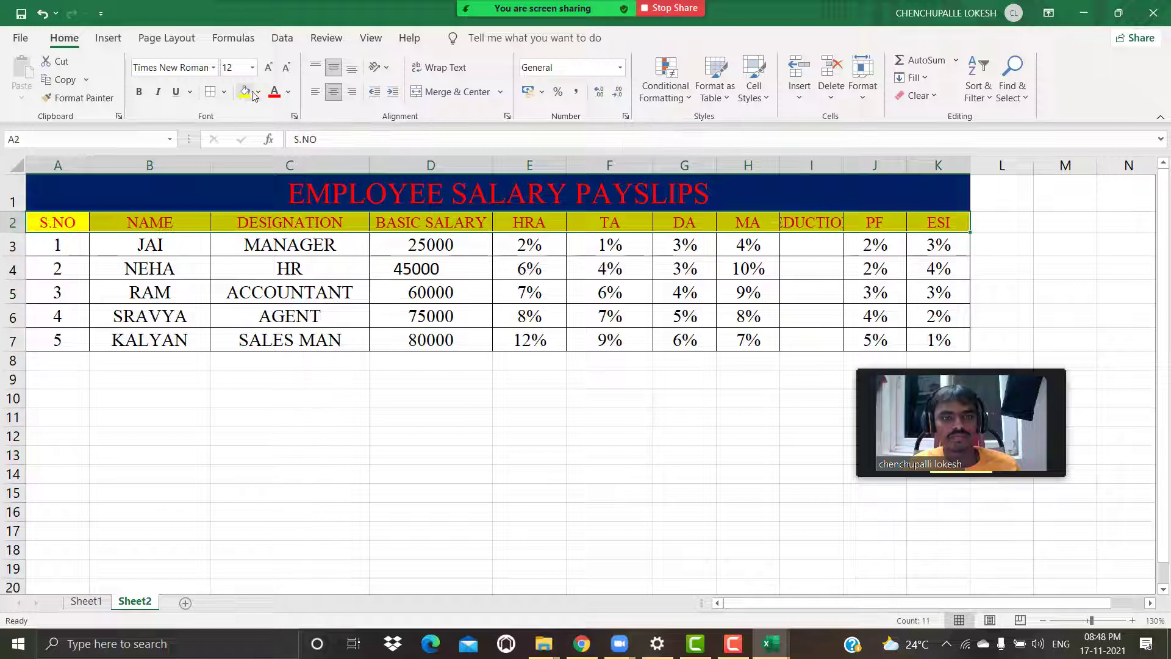
{"action": "left_click", "coordinate": [288, 93]}
{"action": "key", "text": "Escape"}
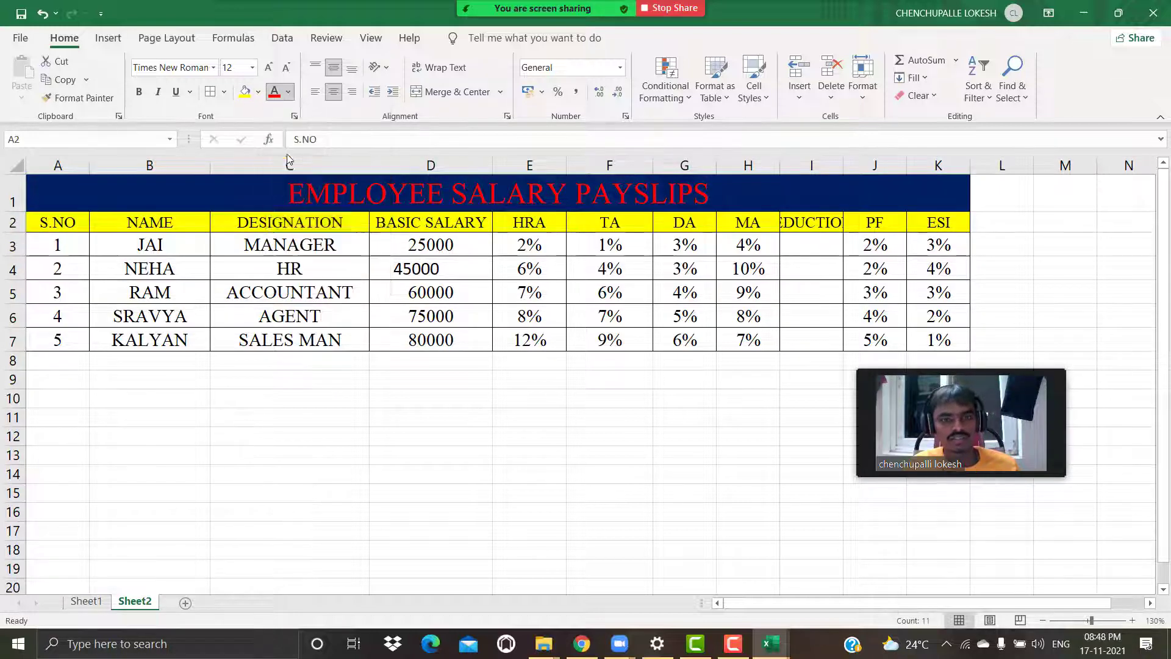
{"action": "left_click", "coordinate": [509, 437]}
- Widen the DEDUCTIONS column until its heading fits, and move the meeting video clear of the table
{"action": "mouse_move", "coordinate": [955, 390]}
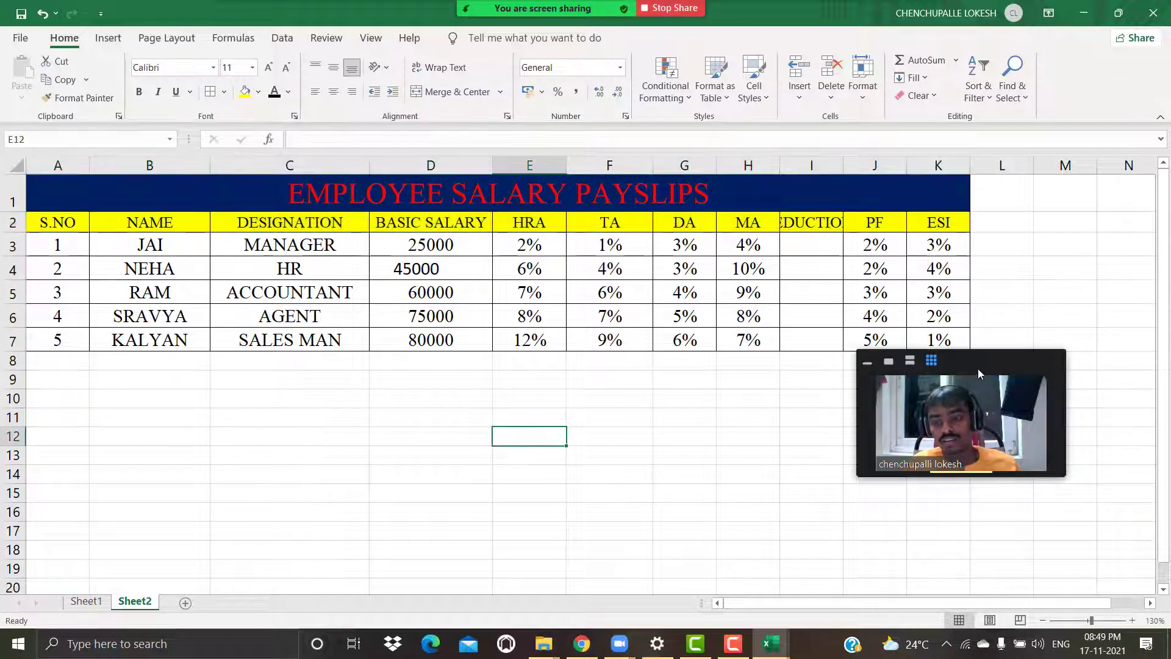
{"action": "left_click_drag", "start_coordinate": [978, 369], "coordinate": [474, 427]}
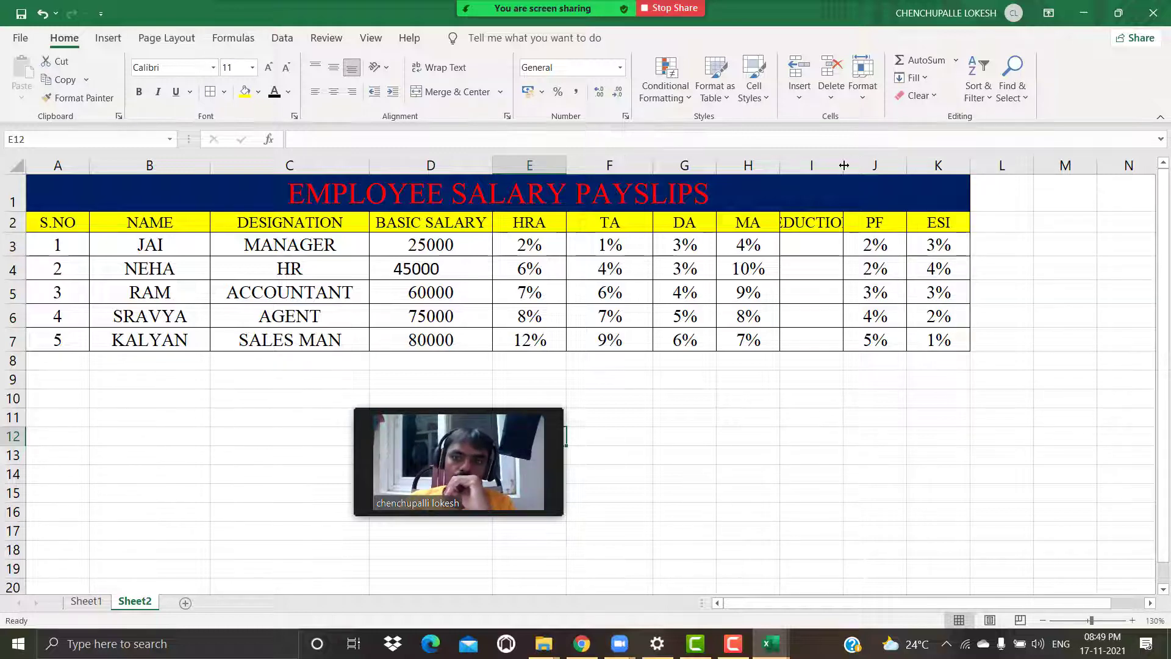
{"action": "left_click_drag", "start_coordinate": [844, 165], "coordinate": [896, 165]}
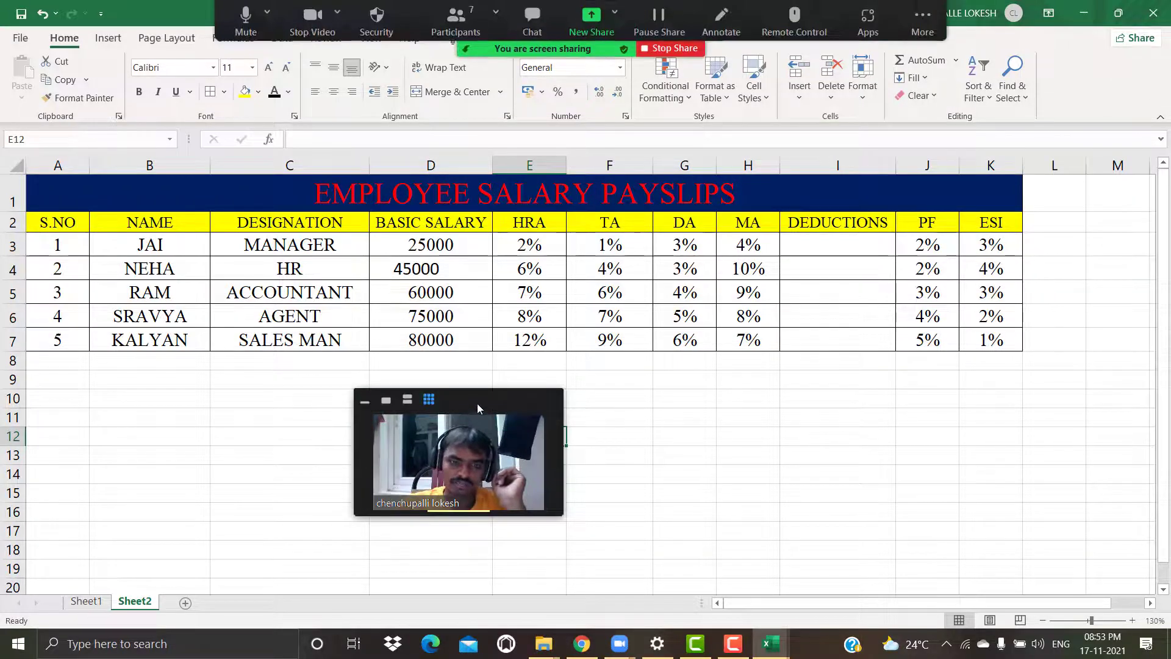
{"action": "left_click_drag", "start_coordinate": [477, 403], "coordinate": [1020, 456]}
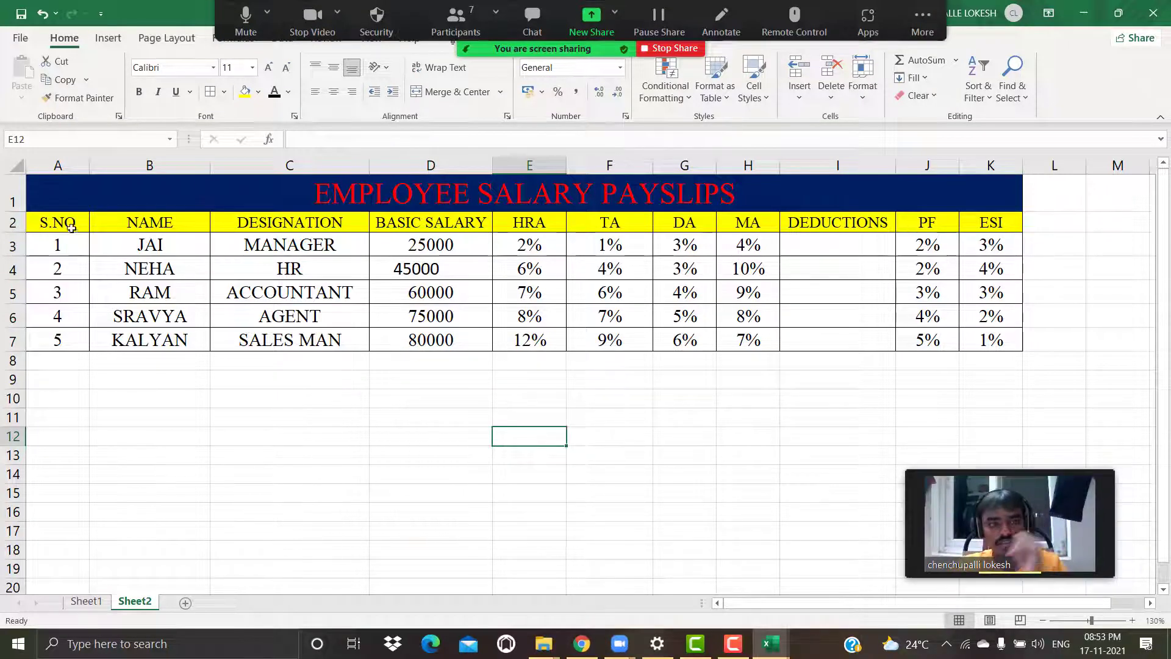
- Copy the whole payslip table A1:K7 and paste the duplicate below it starting at cell A9
{"action": "left_click_drag", "start_coordinate": [209, 195], "coordinate": [259, 337]}
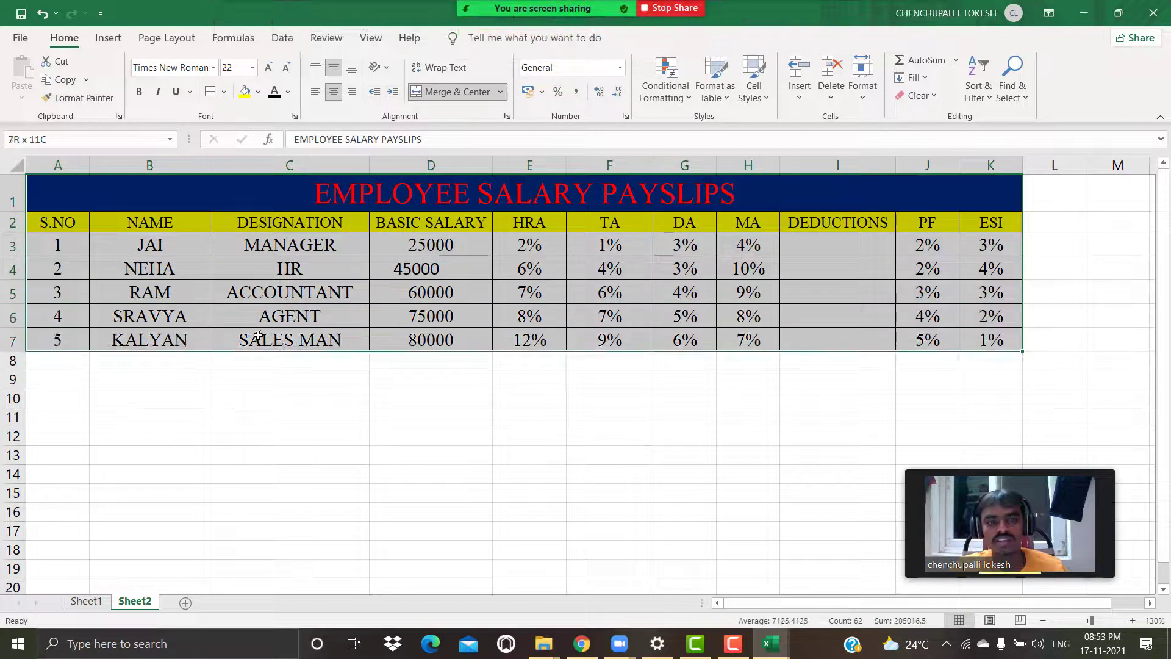
{"action": "left_click", "coordinate": [71, 83]}
{"action": "left_click", "coordinate": [52, 379]}
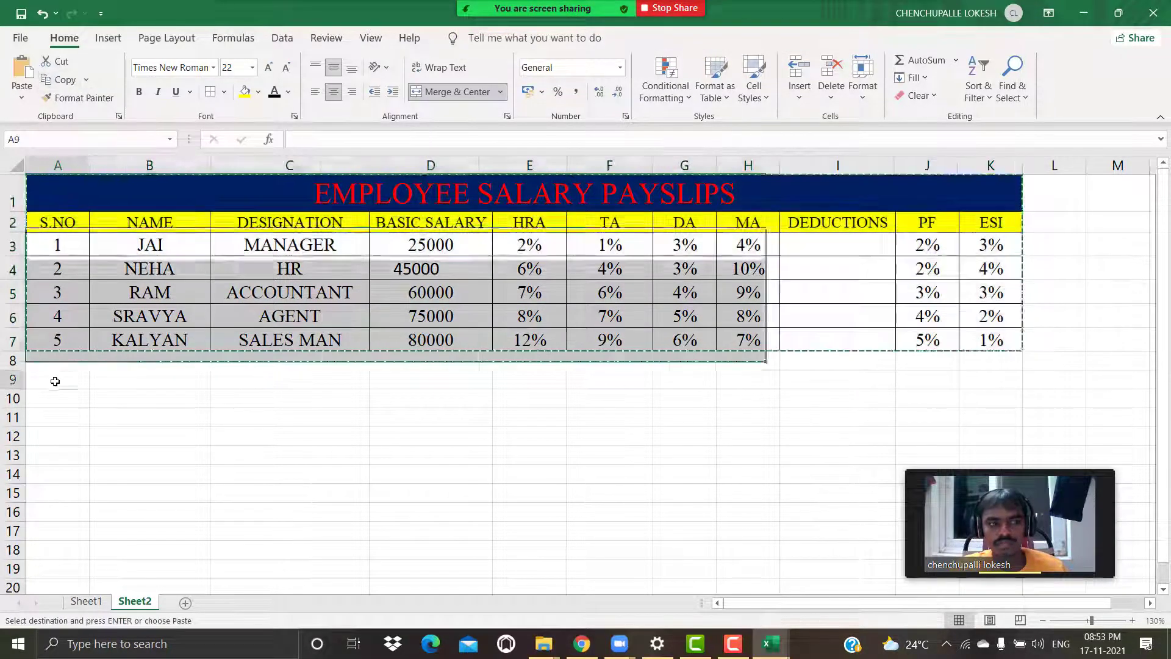
{"action": "left_click", "coordinate": [22, 68]}
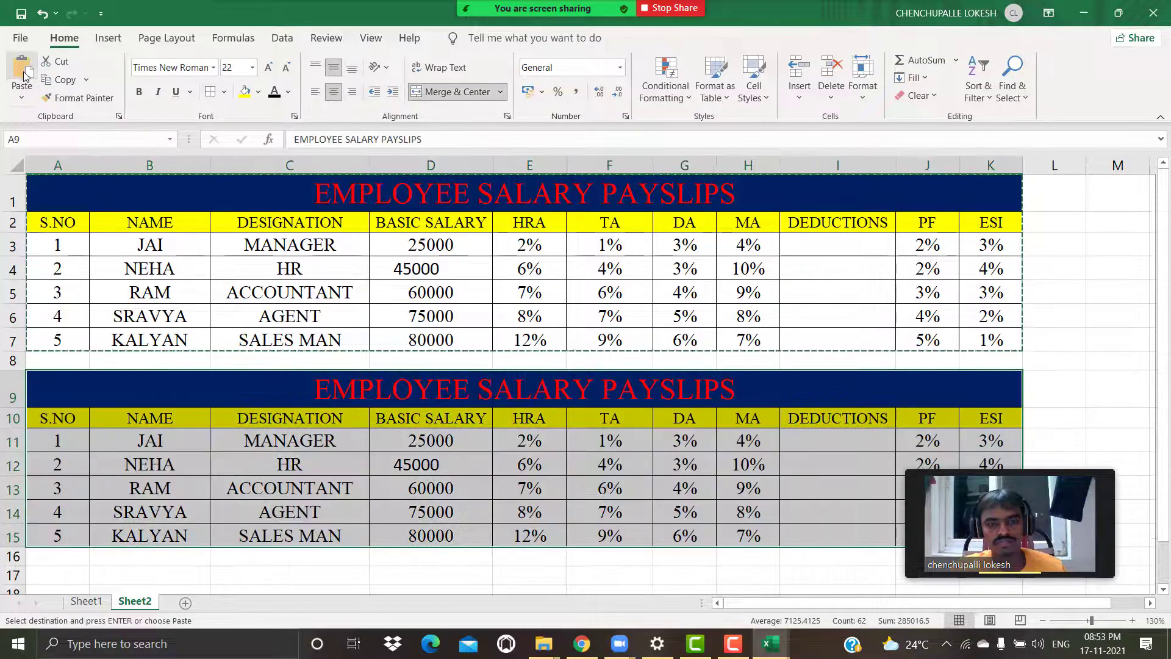
{"action": "left_click", "coordinate": [526, 294]}
{"action": "key", "text": "Escape"}
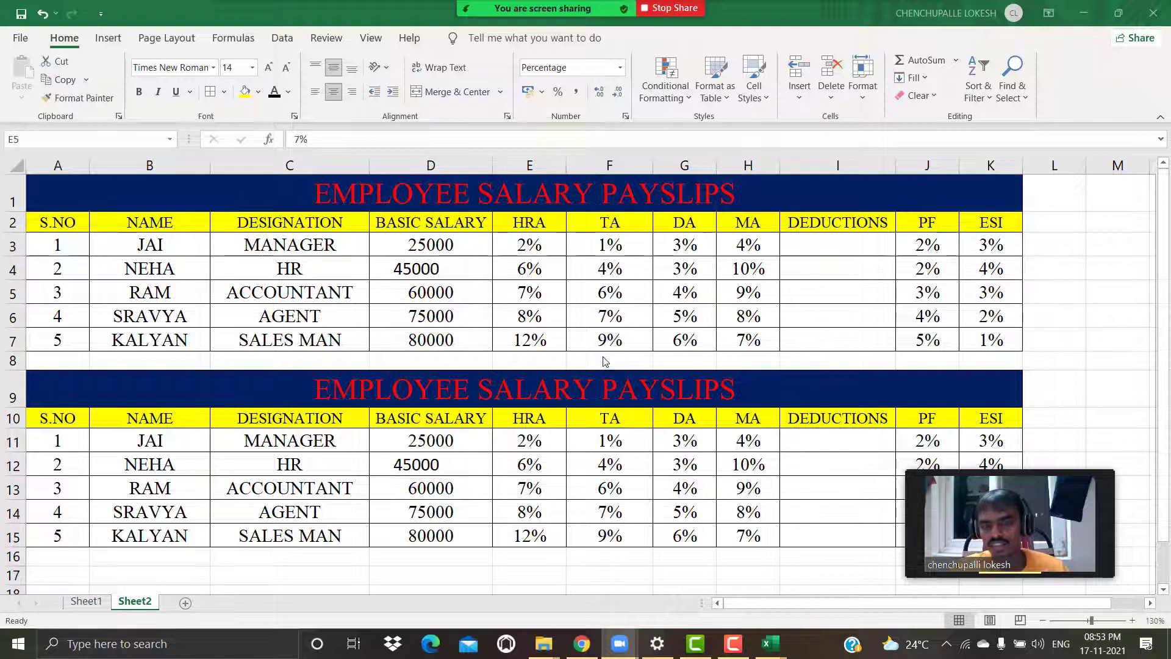
- Clear the copied percentages from E11:K15 in the lower table, moving the meeting video off the table
{"action": "left_click", "coordinate": [550, 451]}
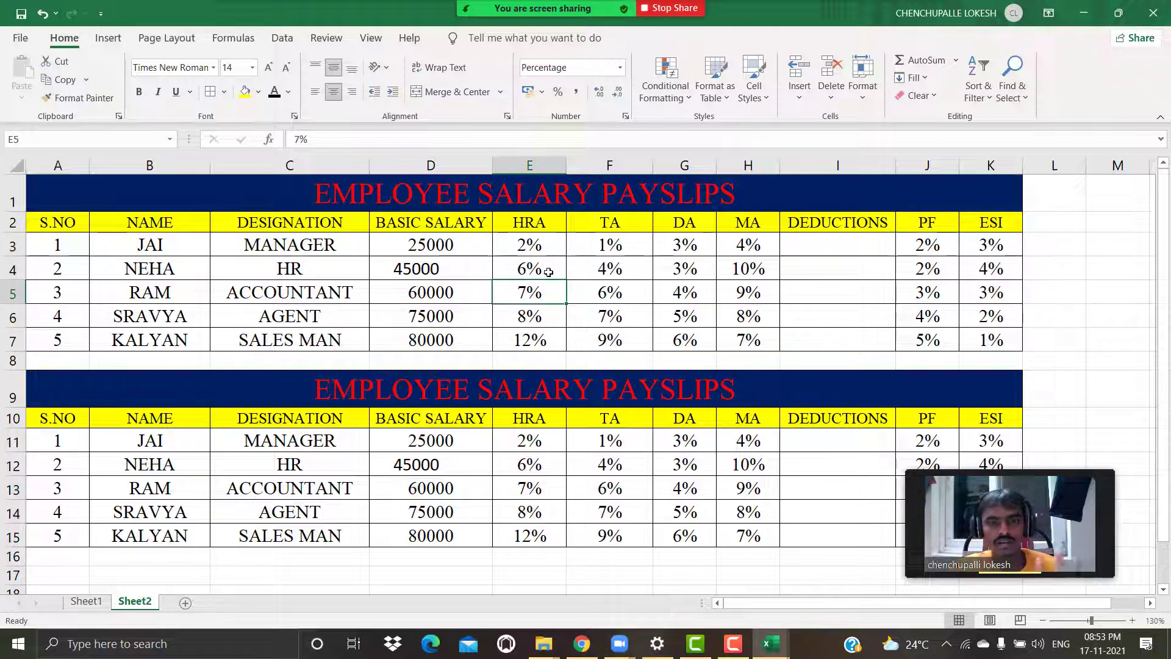
{"action": "left_click", "coordinate": [524, 442]}
{"action": "left_click_drag", "start_coordinate": [1068, 461], "coordinate": [1104, 75]}
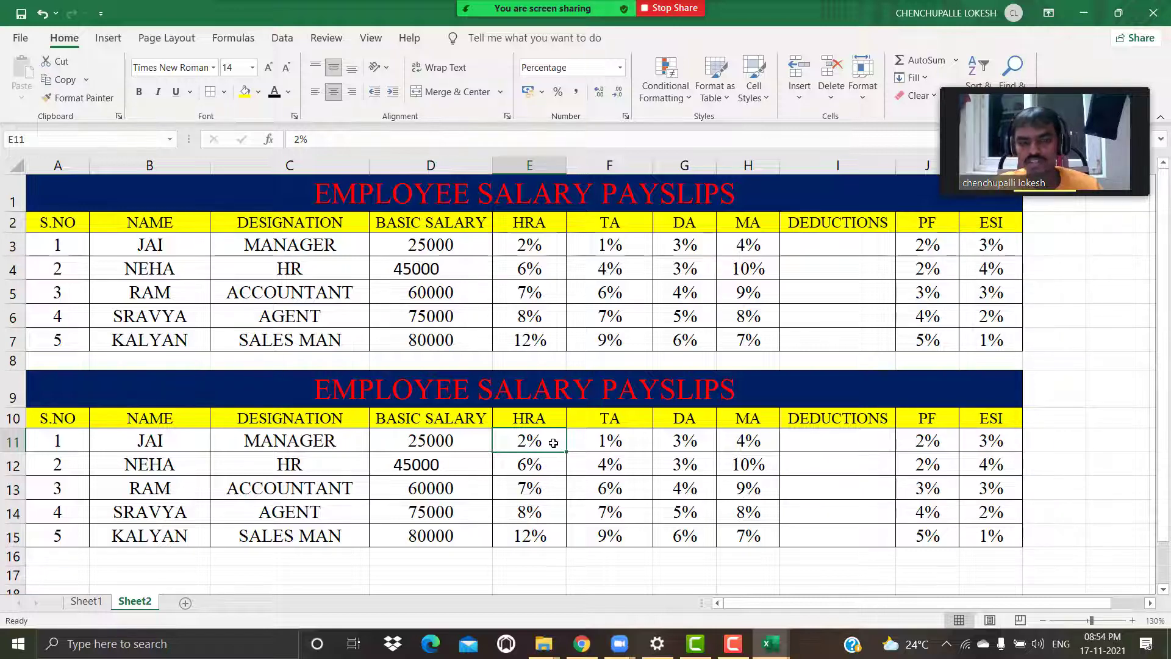
{"action": "left_click_drag", "start_coordinate": [553, 443], "coordinate": [1005, 536]}
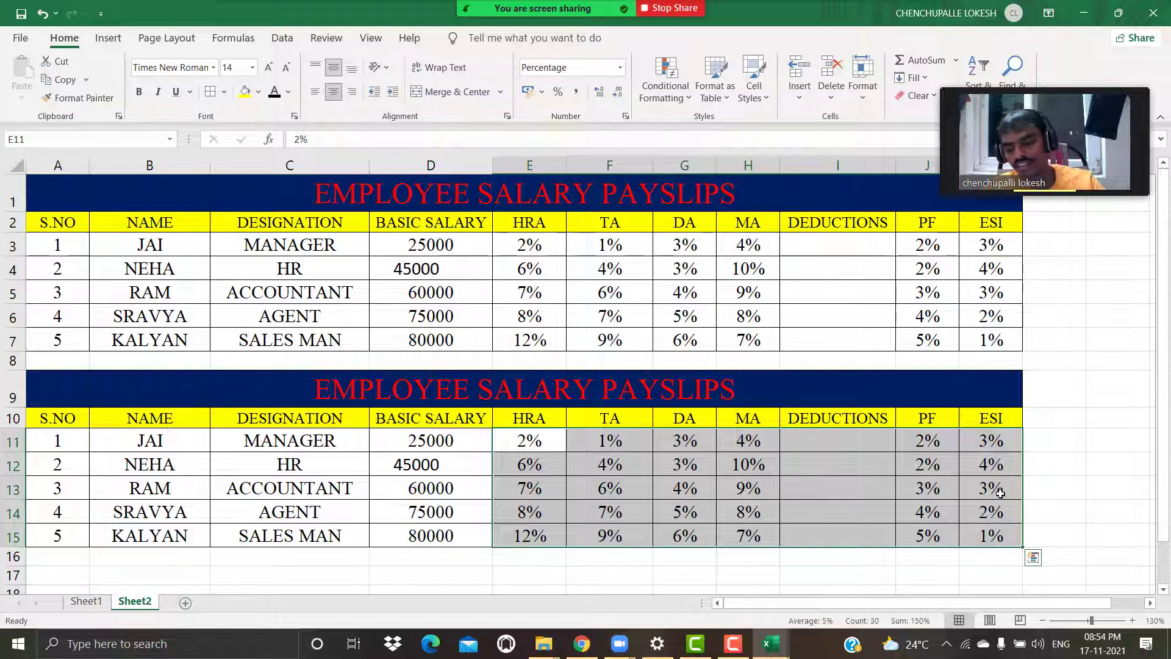
{"action": "key", "text": "Delete"}
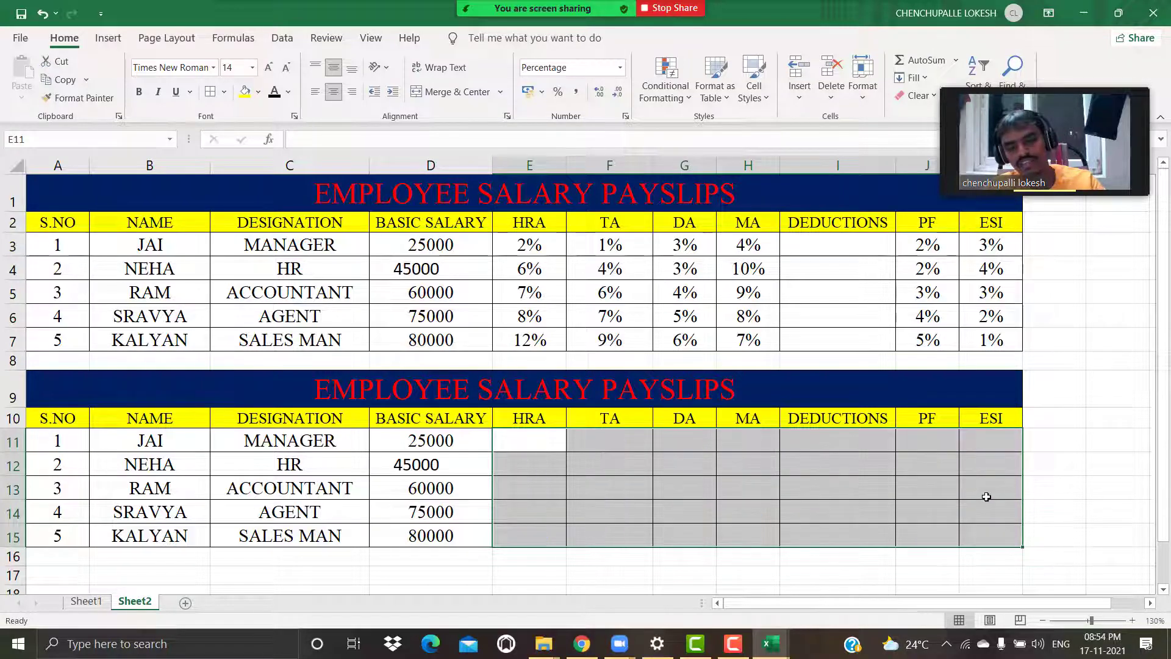
{"action": "left_click", "coordinate": [627, 446]}
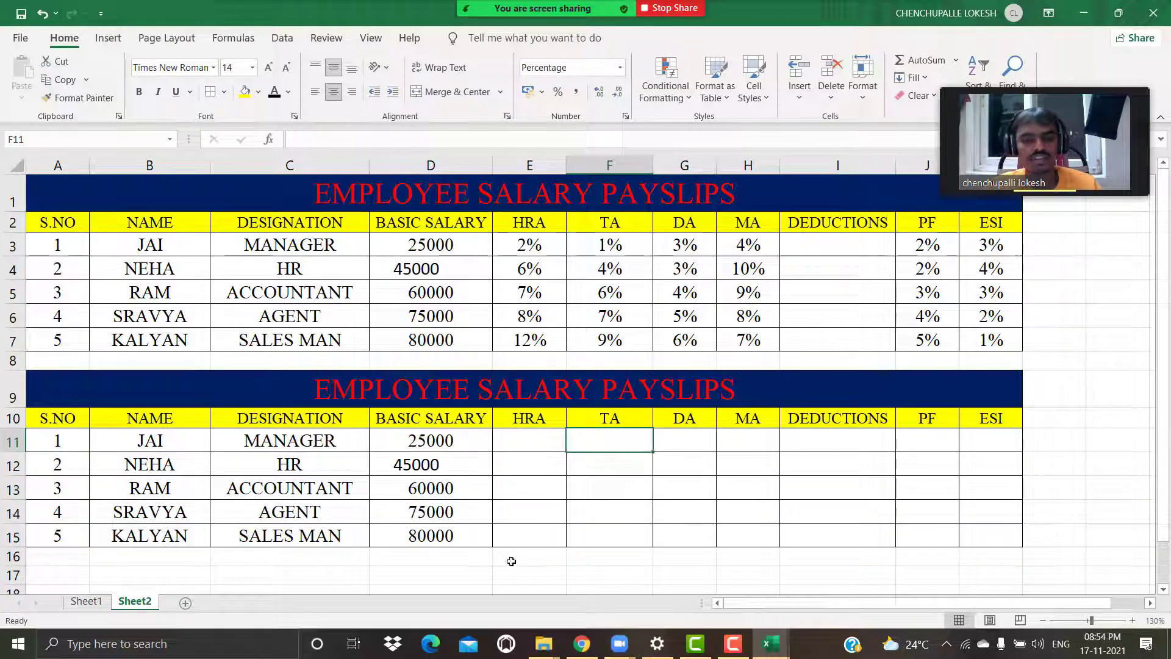
- Move the lower table's DEDUCTIONS heading from I10 to L10 and widen column L to fit it
{"action": "left_click", "coordinate": [837, 419]}
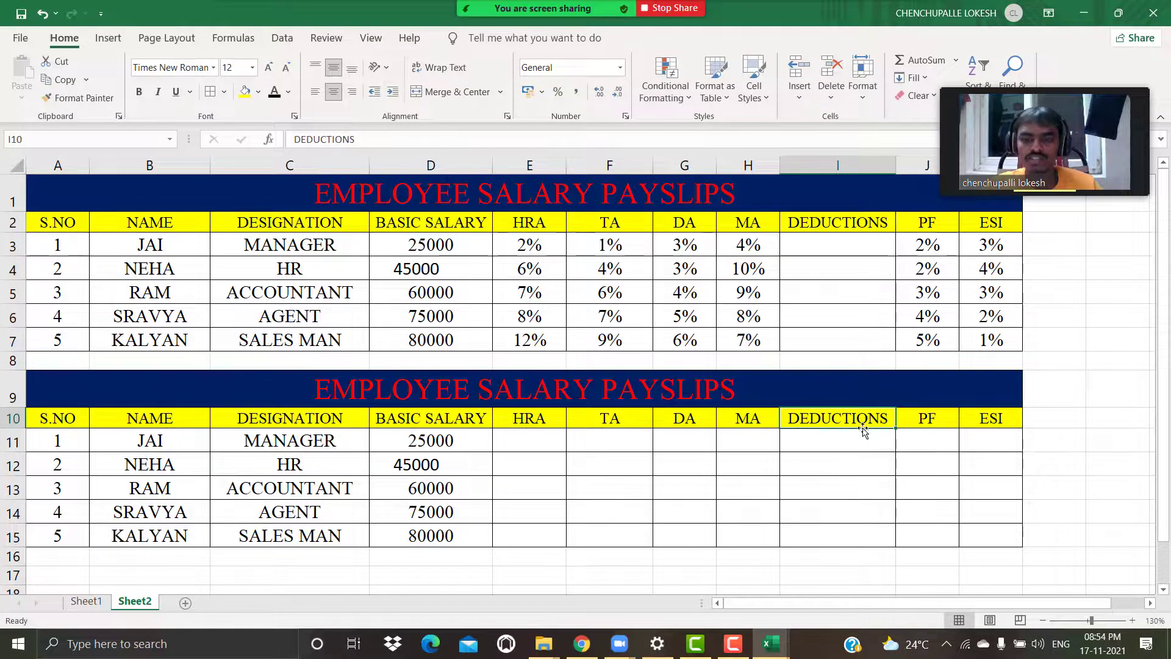
{"action": "left_click", "coordinate": [67, 63]}
{"action": "left_click", "coordinate": [1049, 416]}
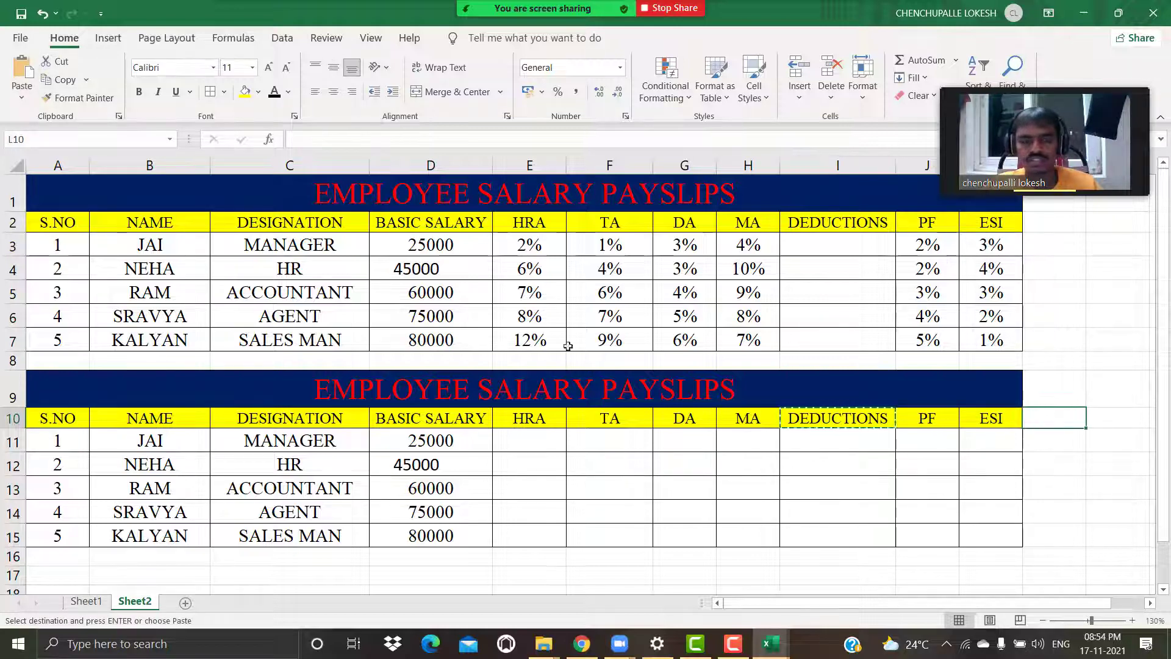
{"action": "left_click", "coordinate": [22, 72]}
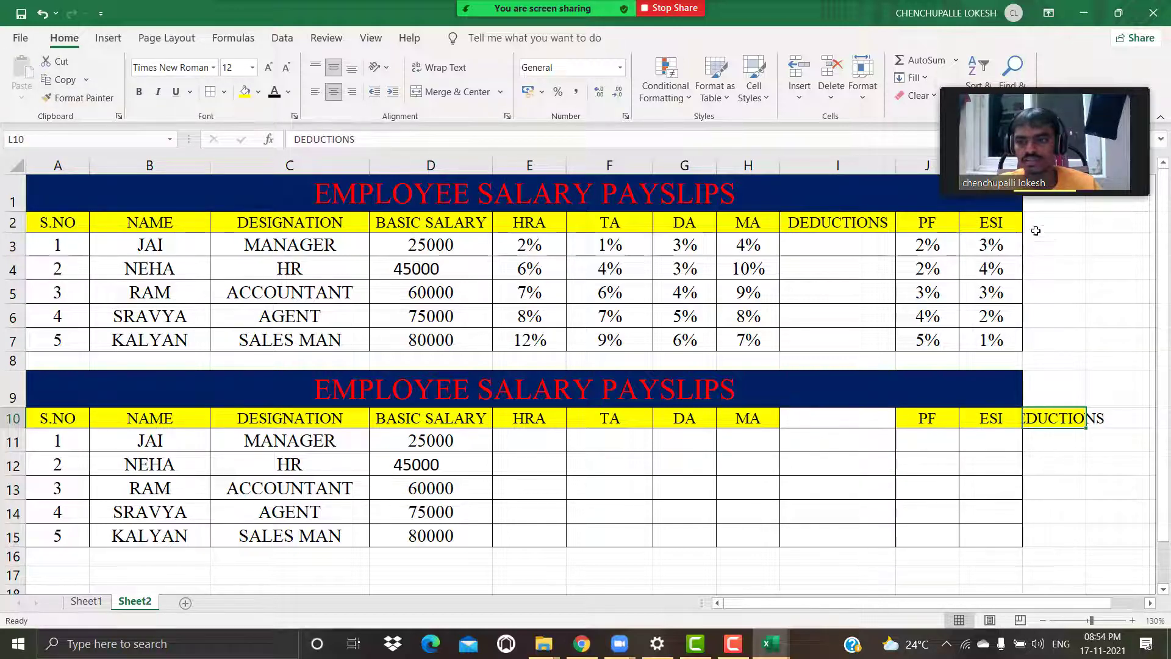
{"action": "left_click_drag", "start_coordinate": [1093, 85], "coordinate": [152, 107]}
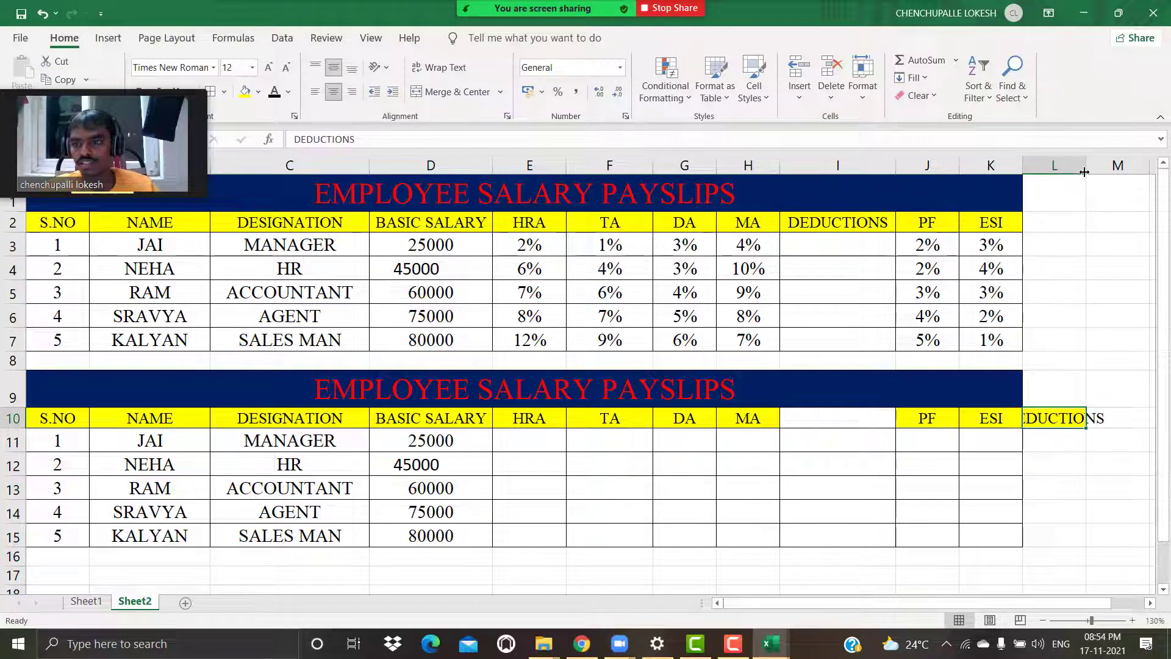
{"action": "left_click_drag", "start_coordinate": [1087, 171], "coordinate": [1117, 178]}
- Enter the heading Gross in I10 of the lower table and widen the DEDUCTIONS column a little more
{"action": "left_click", "coordinate": [826, 426]}
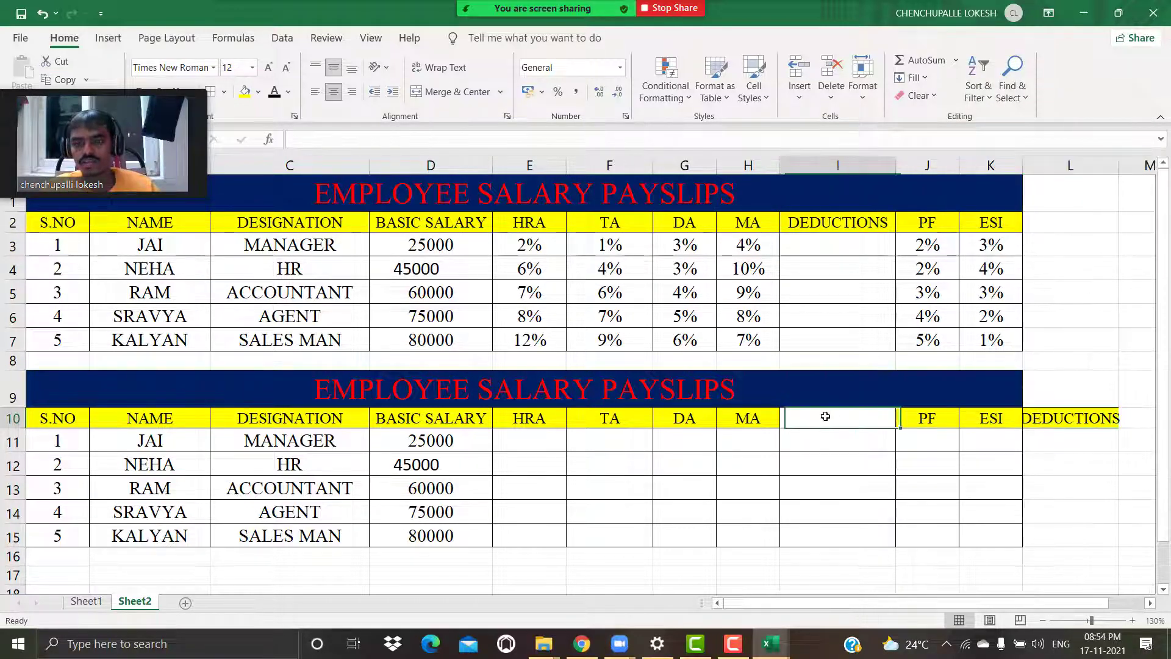
{"action": "type", "text": "gro"}
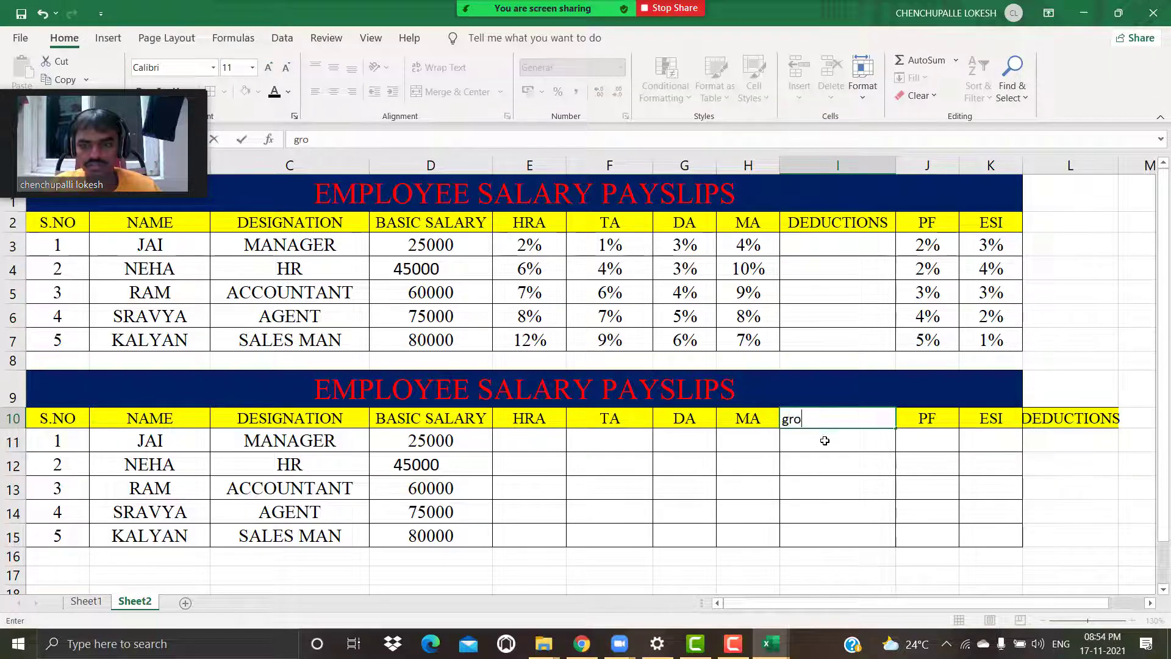
{"action": "key", "text": "BackSpace"}
{"action": "key", "text": "BackSpace"}
{"action": "key", "text": "BackSpace"}
{"action": "type", "text": "Gross"}
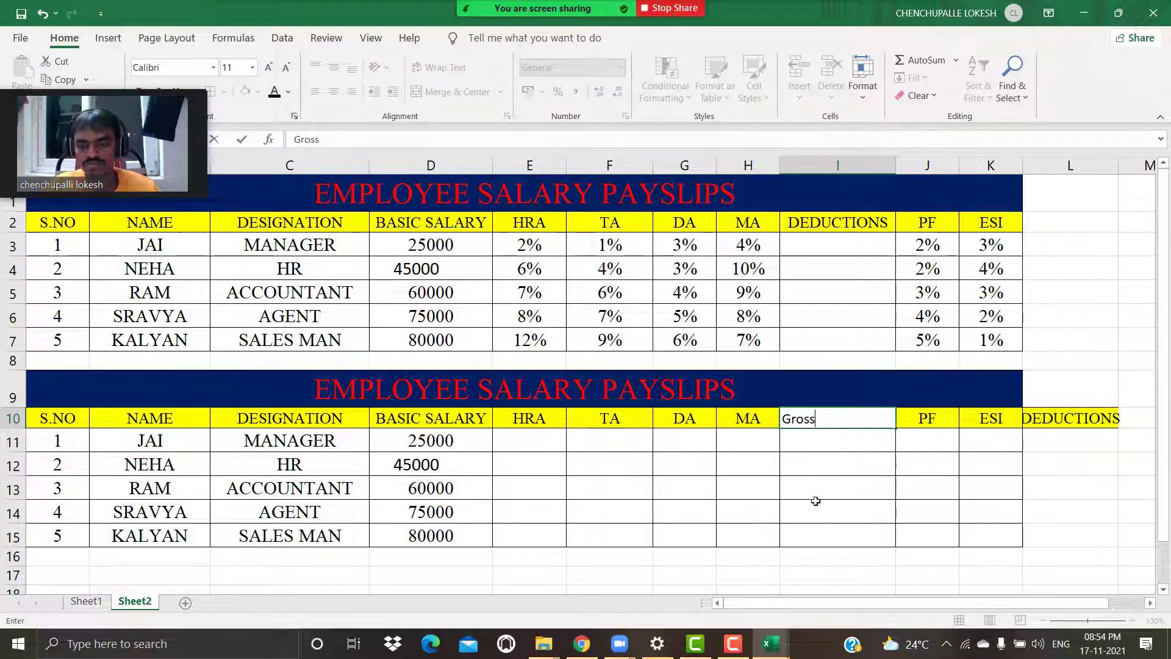
{"action": "key", "text": "Tab"}
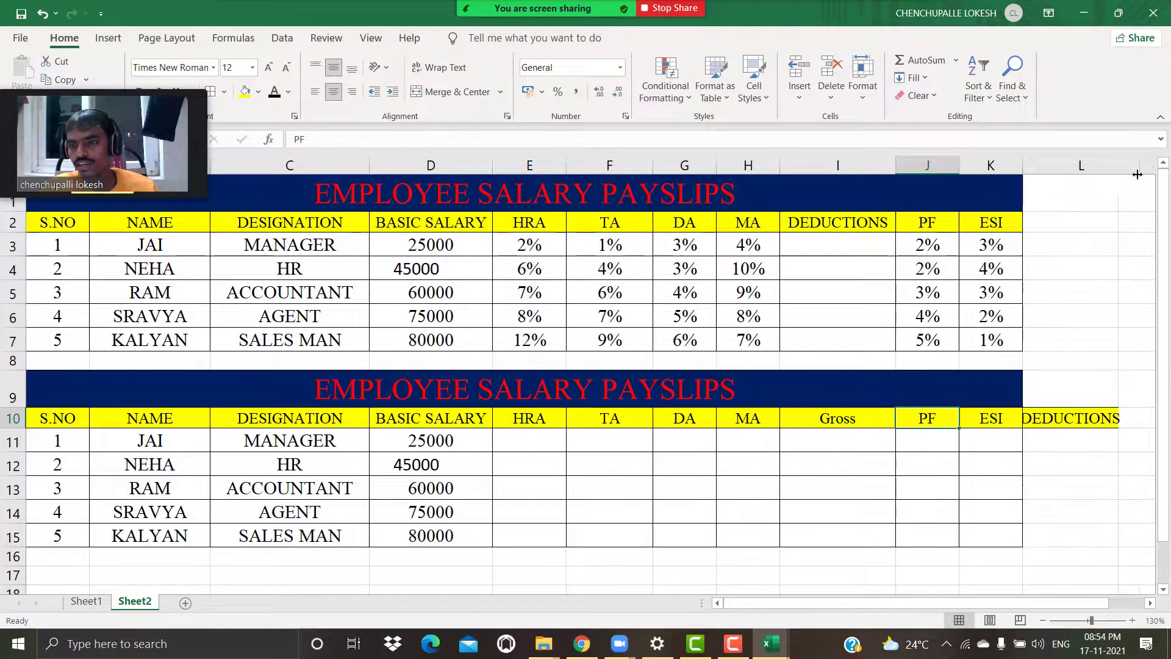
{"action": "left_click_drag", "start_coordinate": [1115, 171], "coordinate": [1144, 171]}
- Add the heading Net Salary in M10 of the lower table and widen column M to fit it
{"action": "left_click_drag", "start_coordinate": [1040, 604], "coordinate": [1103, 599]}
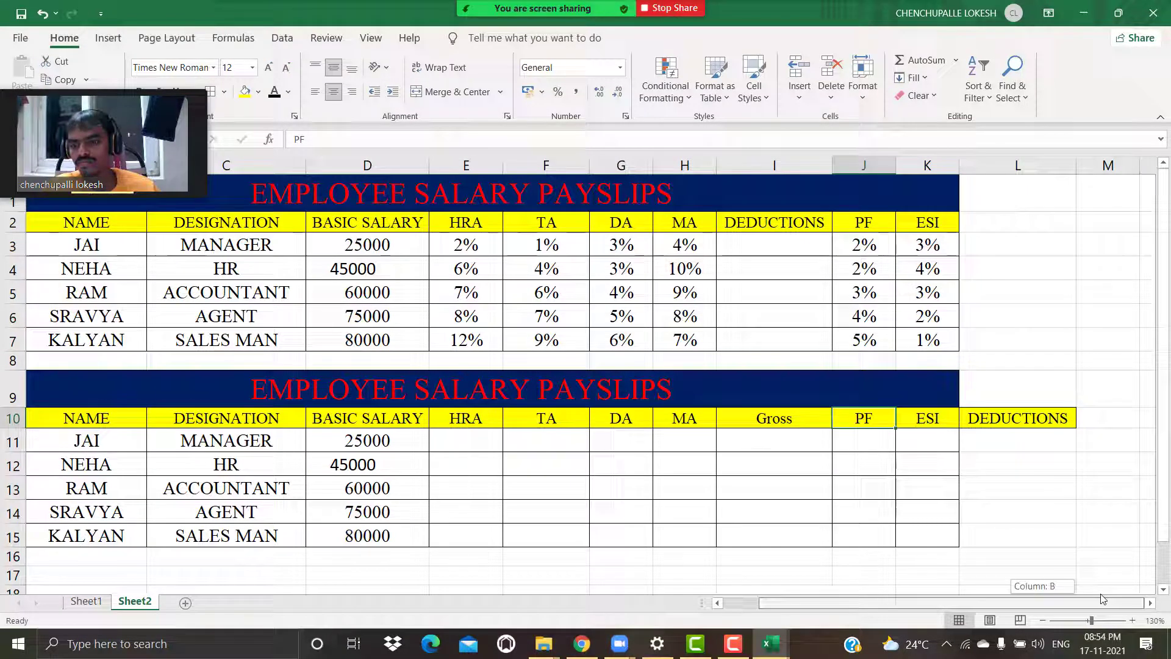
{"action": "left_click", "coordinate": [1108, 418]}
{"action": "left_click_drag", "start_coordinate": [1140, 164], "coordinate": [1141, 165]}
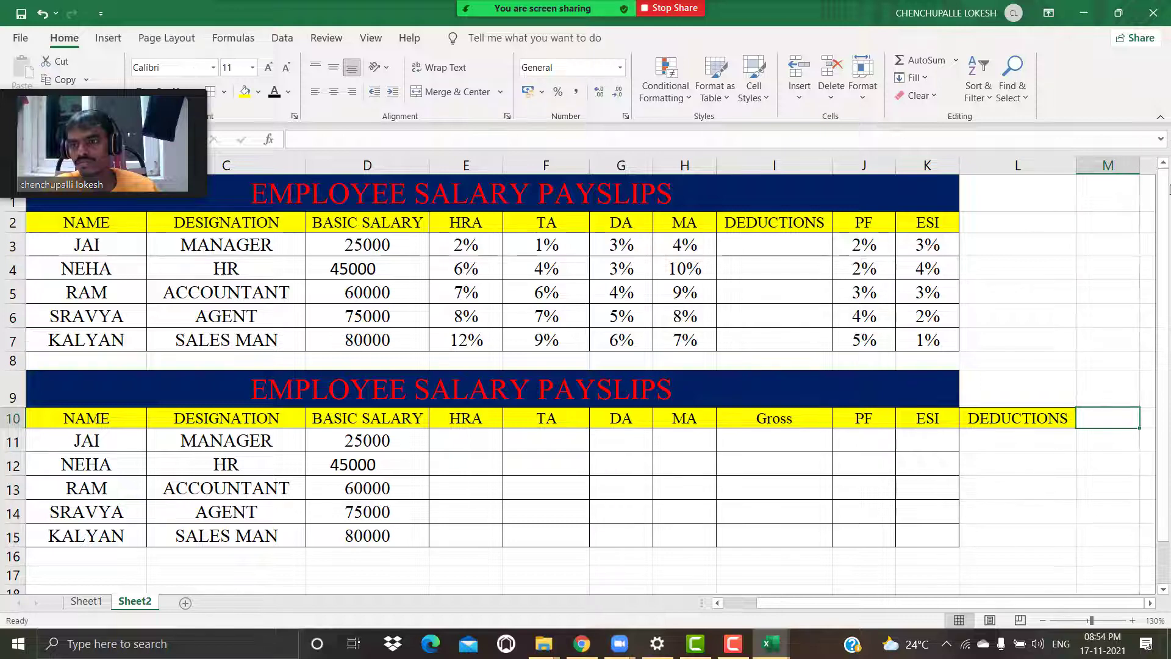
{"action": "type", "text": "Ne"}
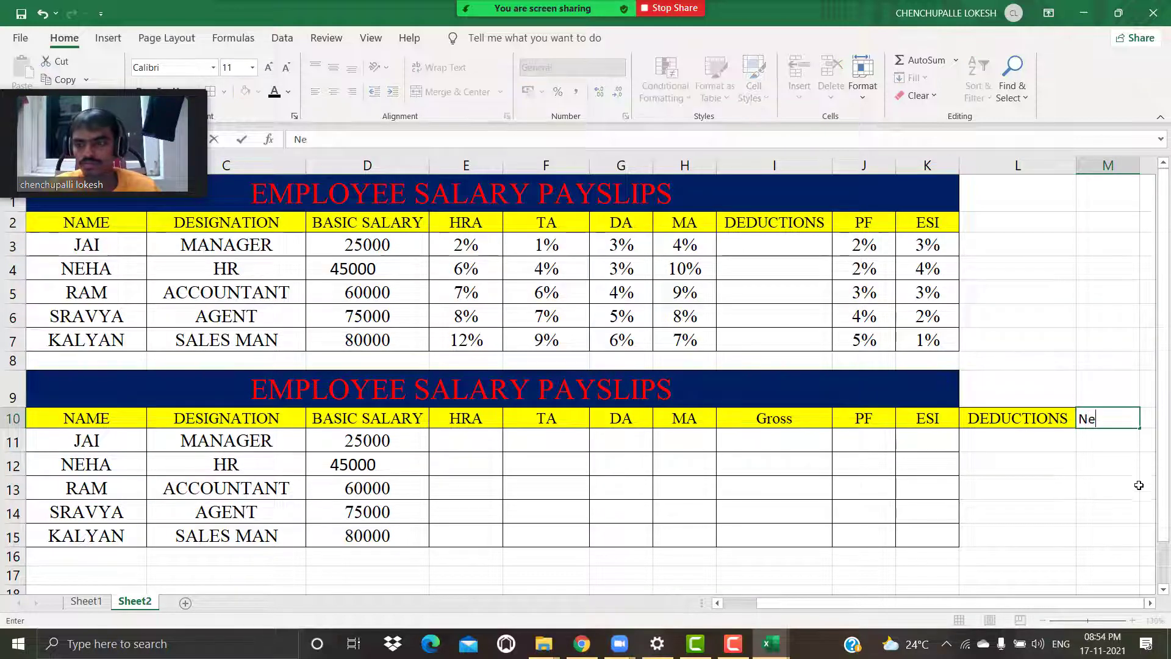
{"action": "type", "text": "t Sa"}
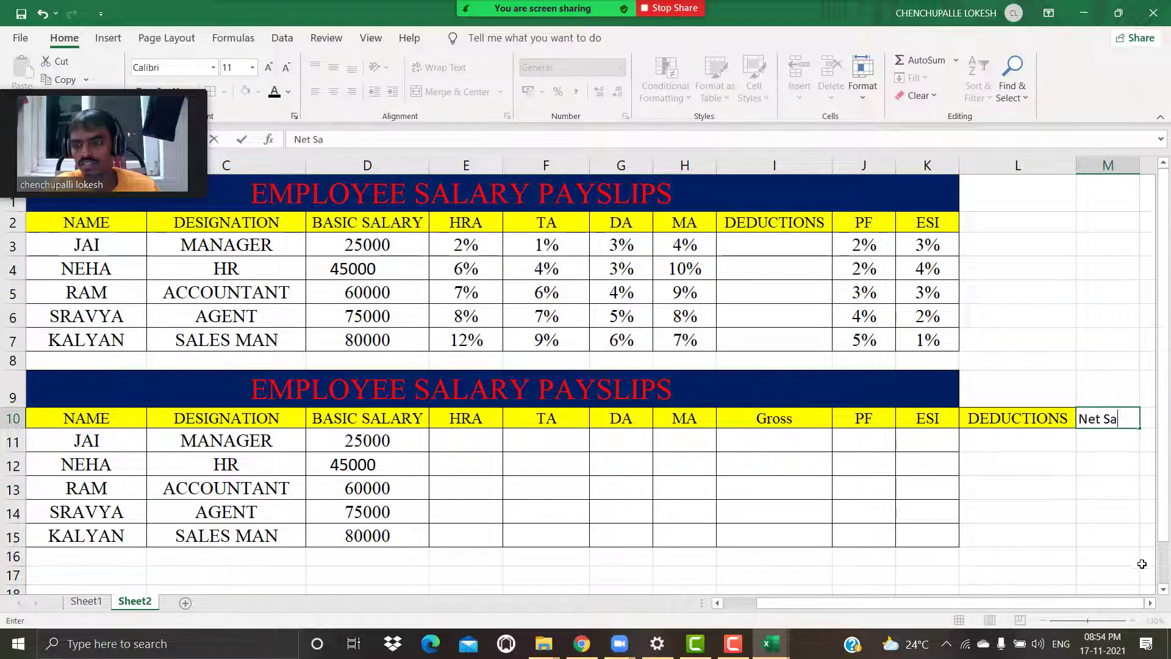
{"action": "type", "text": "lary"}
{"action": "key", "text": "Return"}
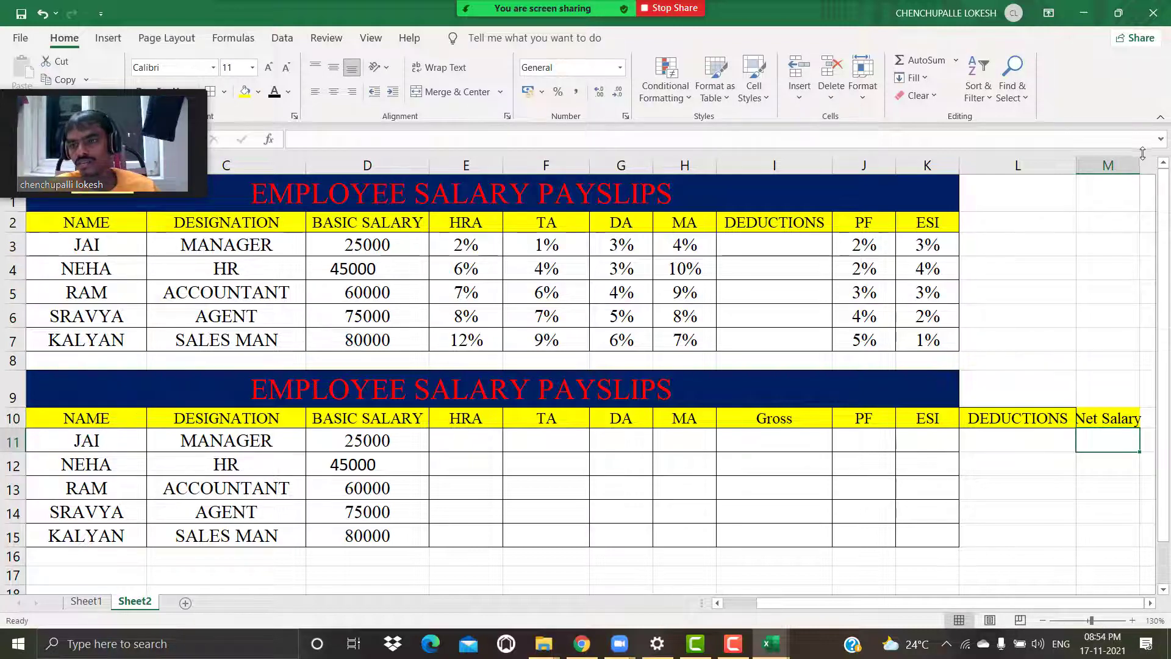
{"action": "left_click_drag", "start_coordinate": [1139, 168], "coordinate": [1154, 169]}
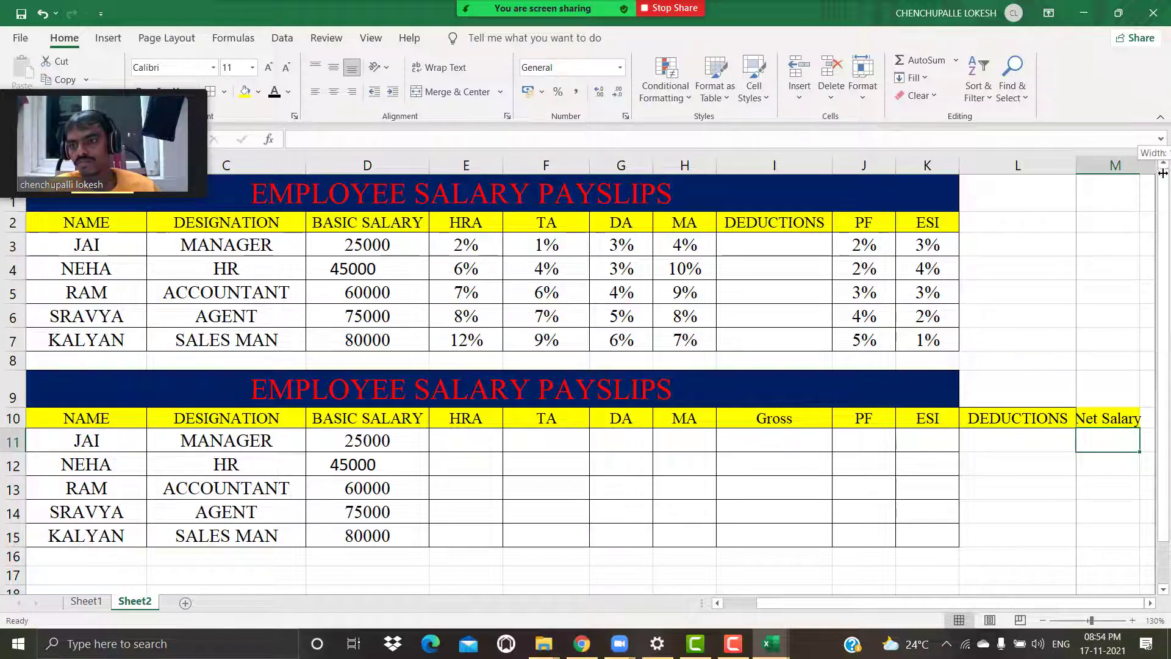
- Extend the lower table's merged and centred title across A9:M9 so it spans the new columns
{"action": "left_click", "coordinate": [946, 390]}
{"action": "left_click", "coordinate": [1042, 620]}
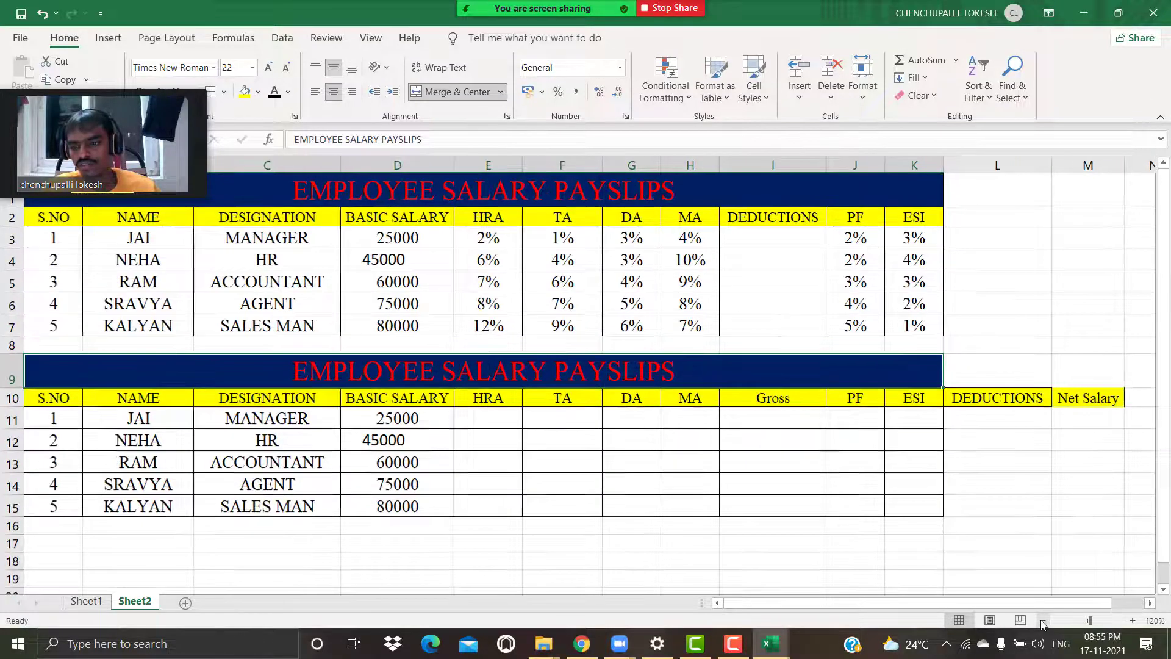
{"action": "left_click", "coordinate": [1042, 620]}
{"action": "left_click", "coordinate": [882, 466]}
{"action": "left_click_drag", "start_coordinate": [857, 353], "coordinate": [976, 344]}
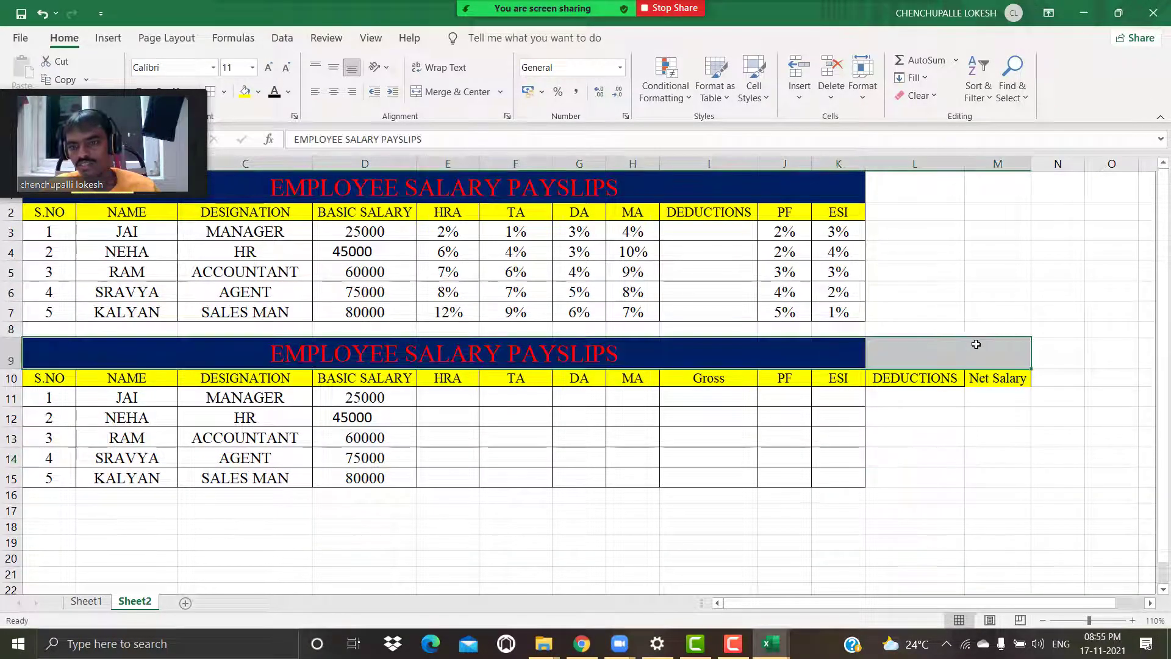
{"action": "left_click", "coordinate": [473, 93]}
{"action": "left_click", "coordinate": [472, 93]}
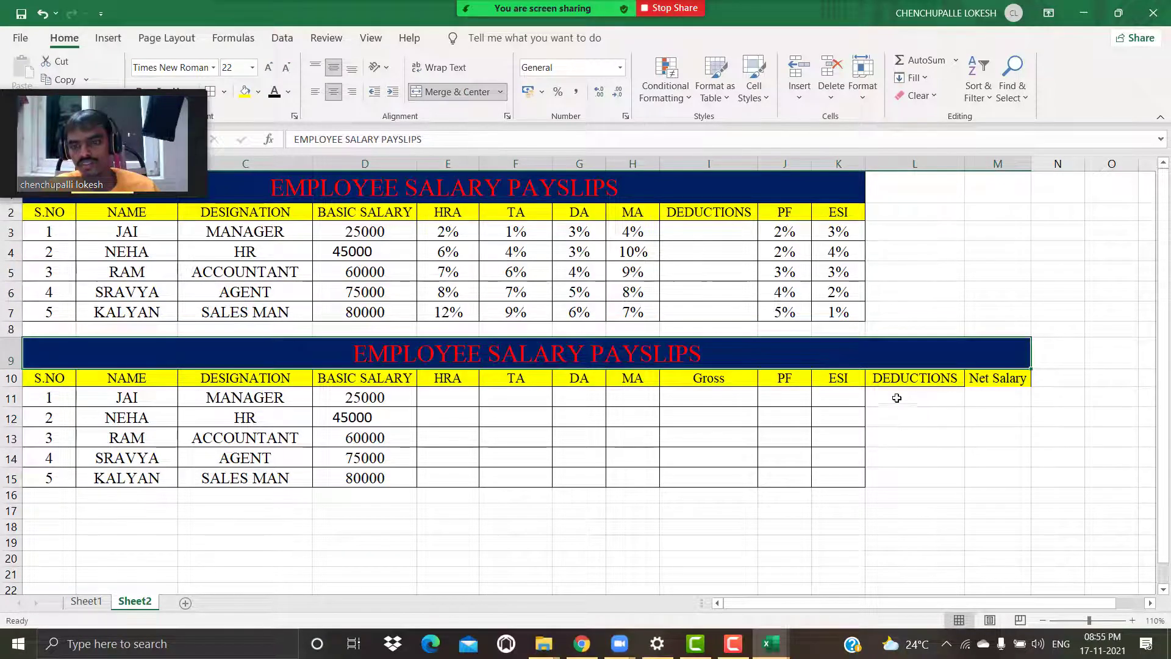
- Apply all borders to the whole lower table A9:M15, including the new DEDUCTIONS and Net Salary columns
{"action": "left_click", "coordinate": [949, 442]}
{"action": "left_click_drag", "start_coordinate": [881, 350], "coordinate": [933, 474]}
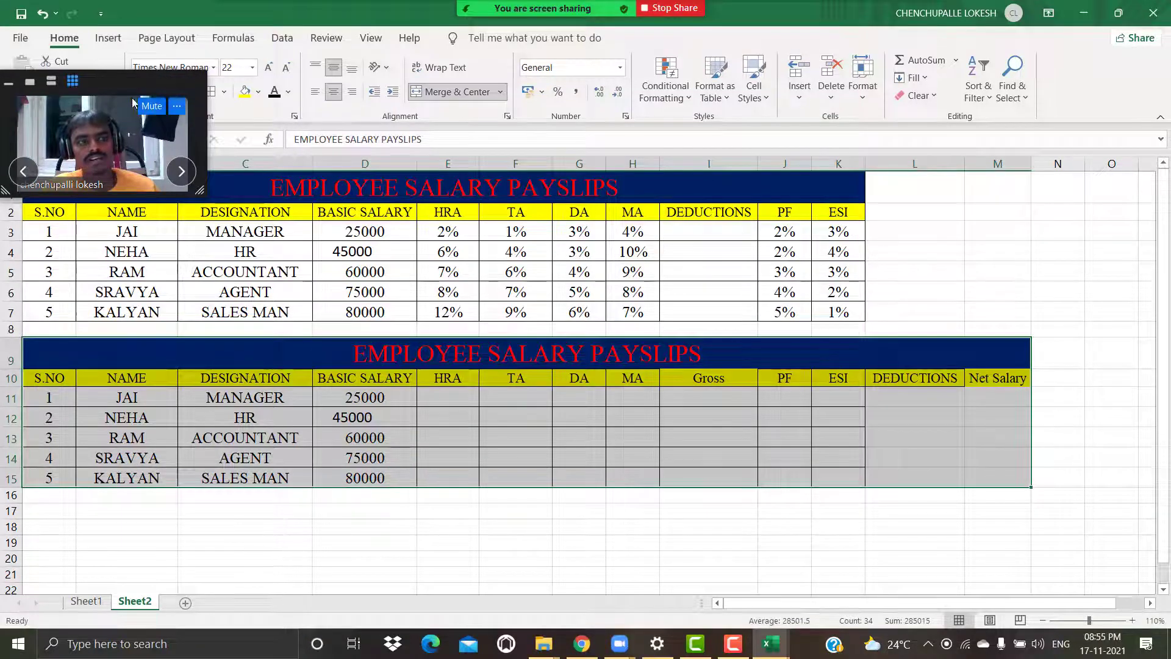
{"action": "left_click_drag", "start_coordinate": [128, 83], "coordinate": [163, 225]}
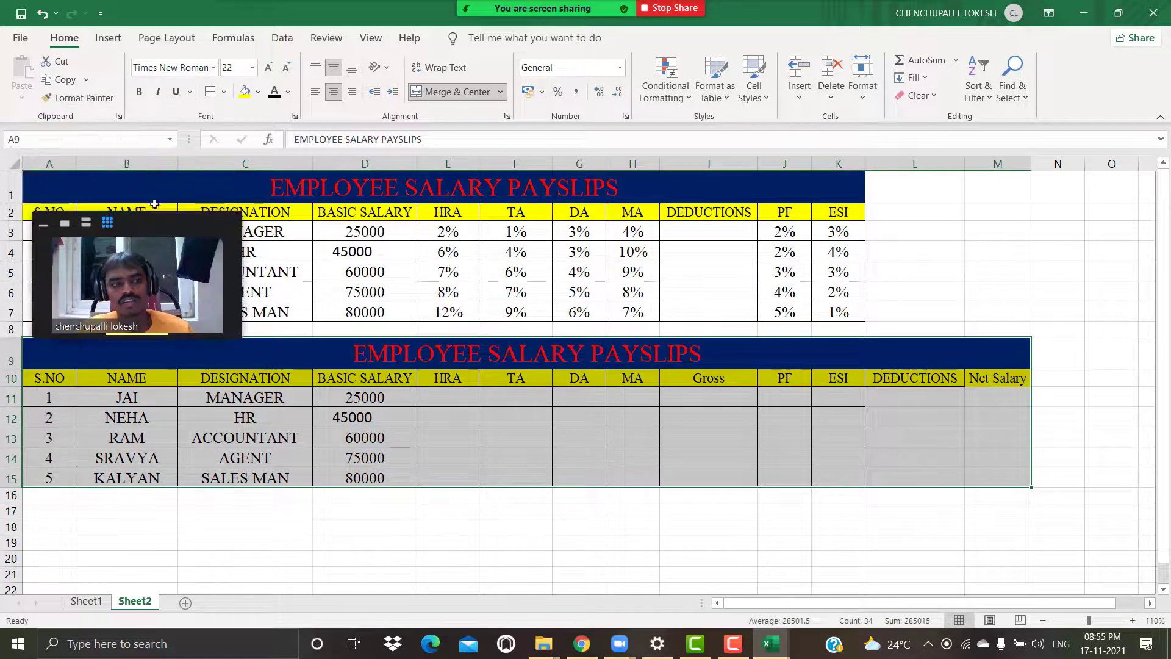
{"action": "left_click", "coordinate": [214, 92]}
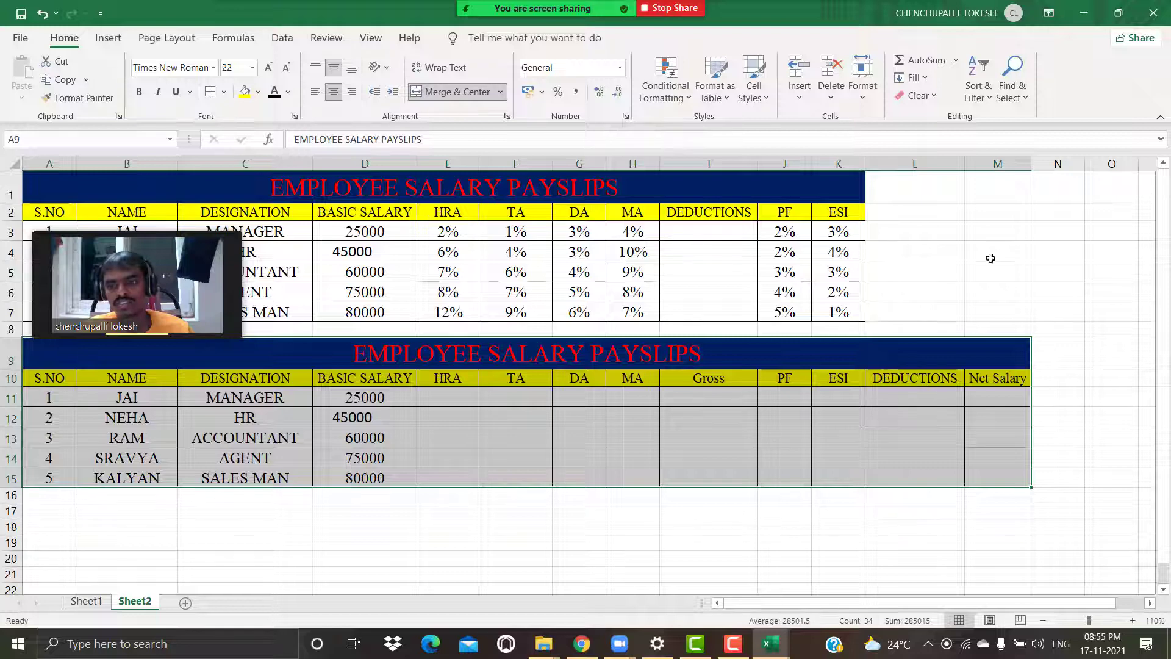
- Widen the Net Salary and HRA columns slightly and move the meeting video clear of the tables
{"action": "left_click_drag", "start_coordinate": [1031, 163], "coordinate": [1050, 163]}
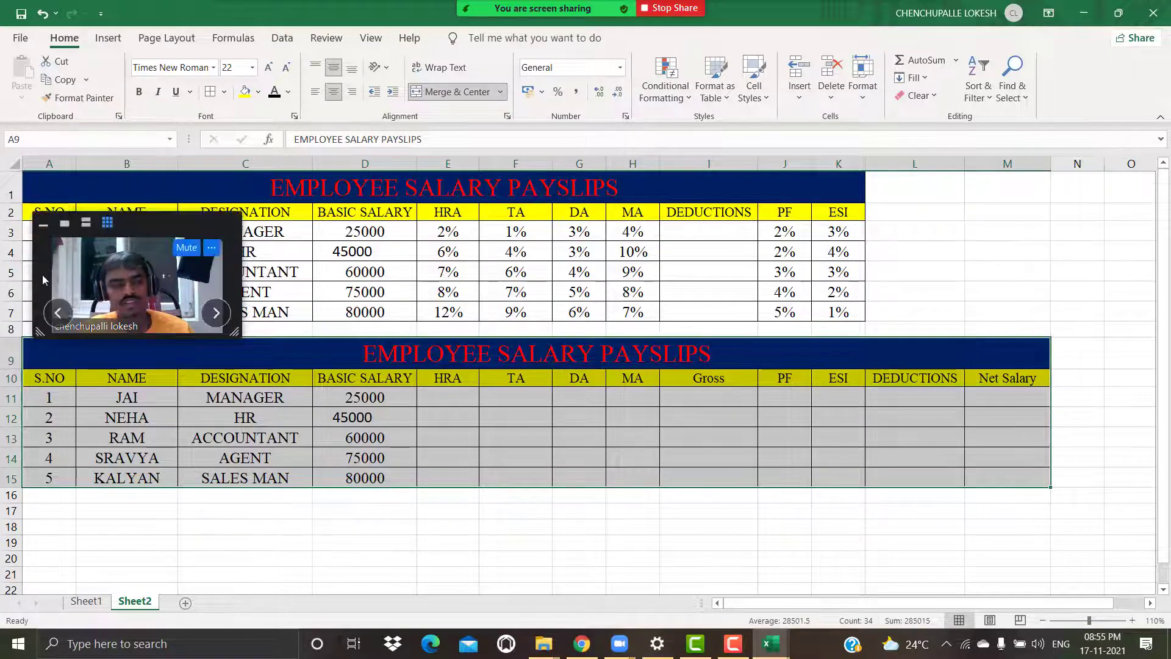
{"action": "mouse_move", "coordinate": [169, 216]}
{"action": "left_mouse_down"}
{"action": "mouse_move", "coordinate": [1062, 149]}
{"action": "mouse_move", "coordinate": [1058, 181]}
{"action": "left_mouse_up"}
{"action": "left_click", "coordinate": [460, 481]}
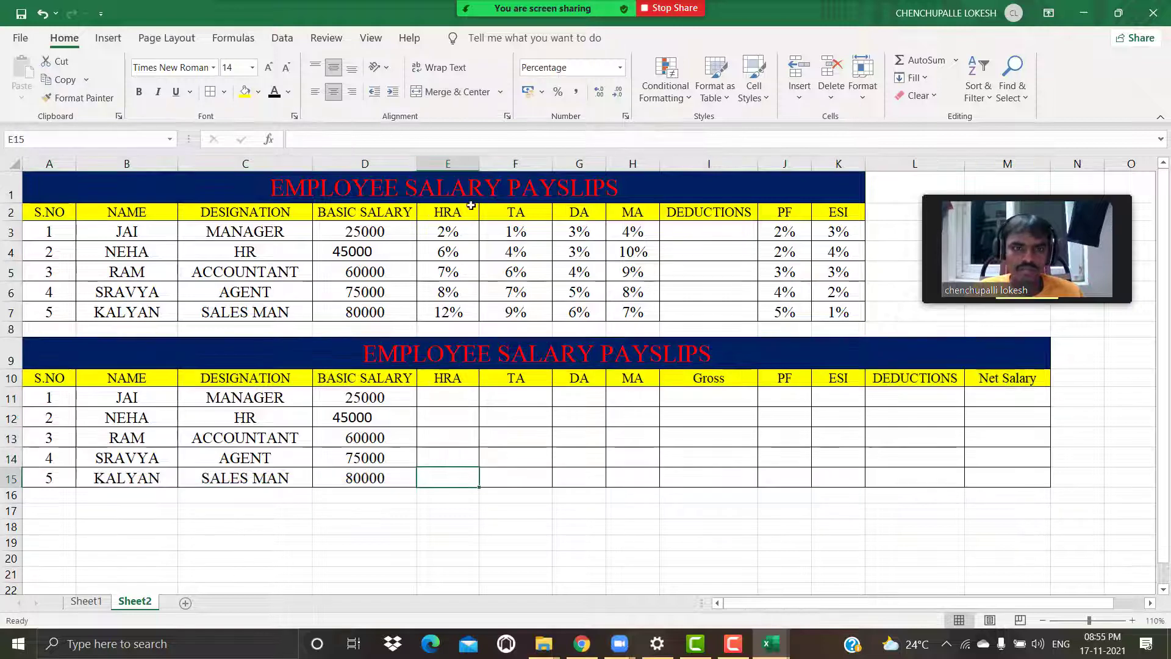
{"action": "left_click_drag", "start_coordinate": [481, 166], "coordinate": [501, 166]}
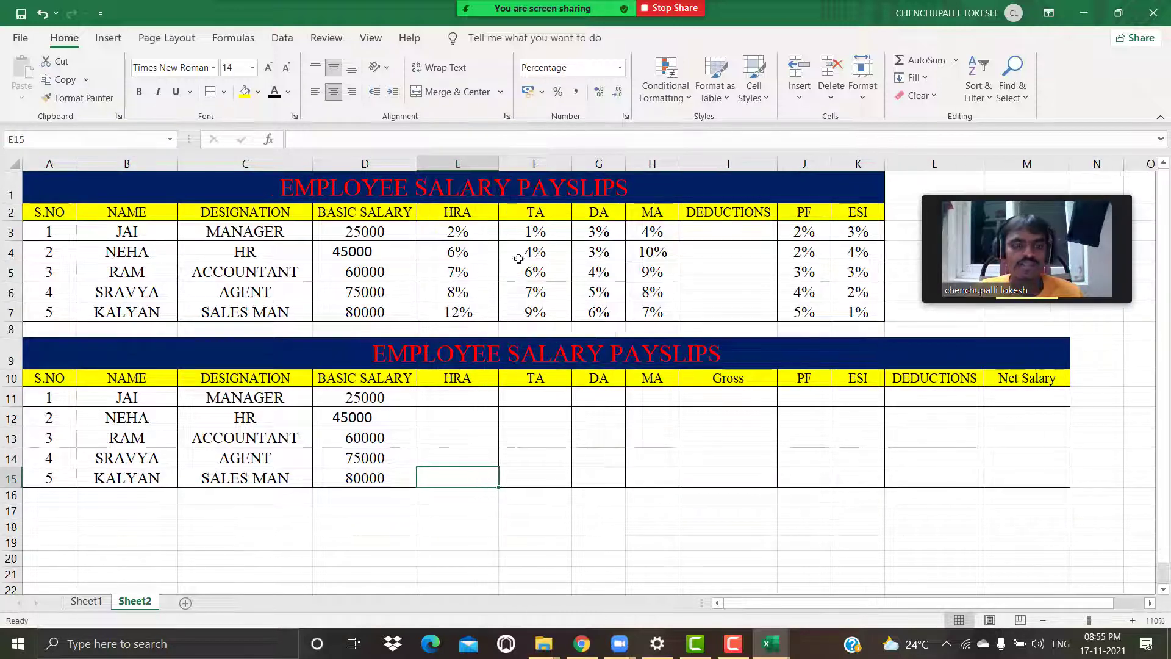
- Calculate the first employee's HRA in E11 with the formula =D3*E3
{"action": "left_click", "coordinate": [473, 398]}
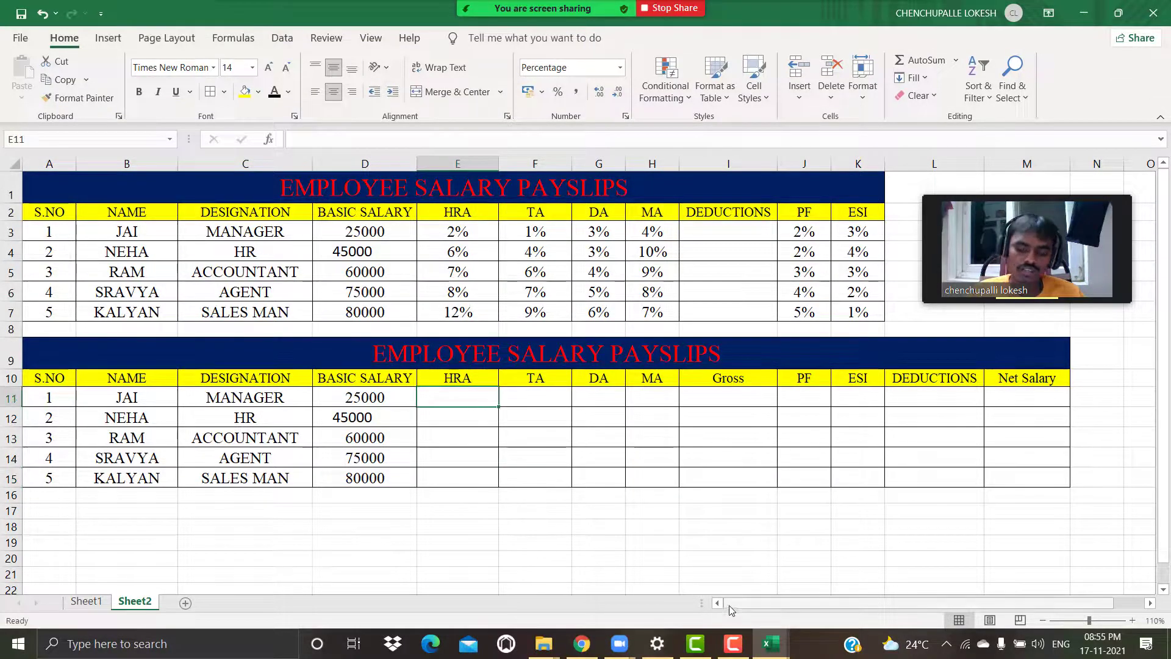
{"action": "type", "text": "="}
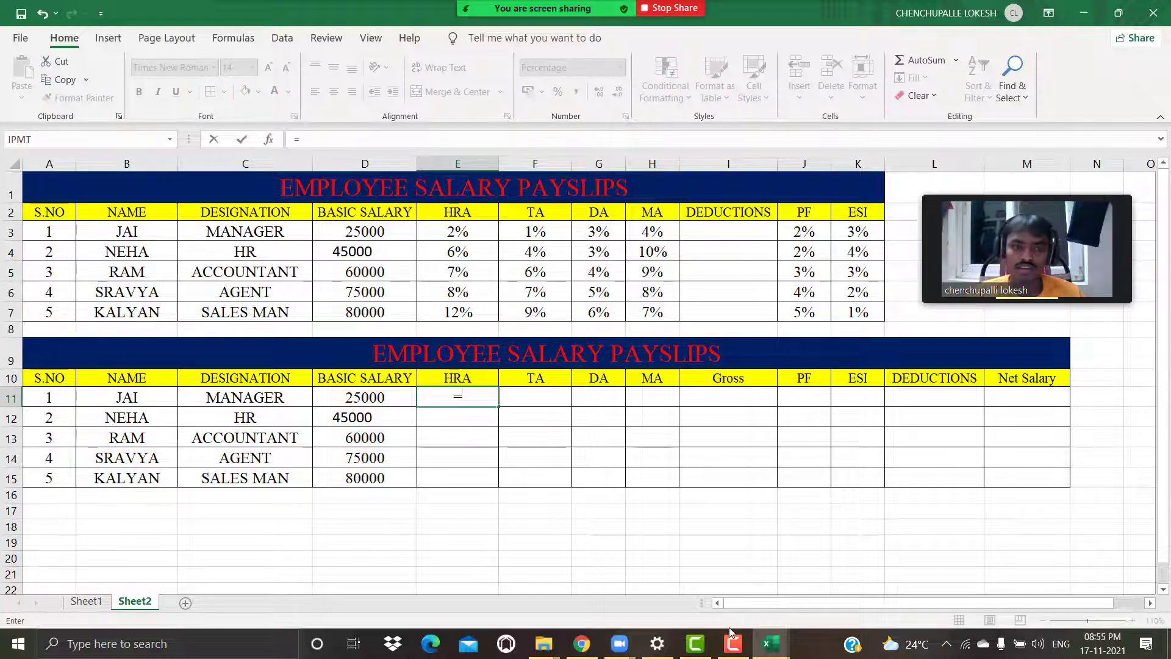
{"action": "left_click", "coordinate": [379, 225]}
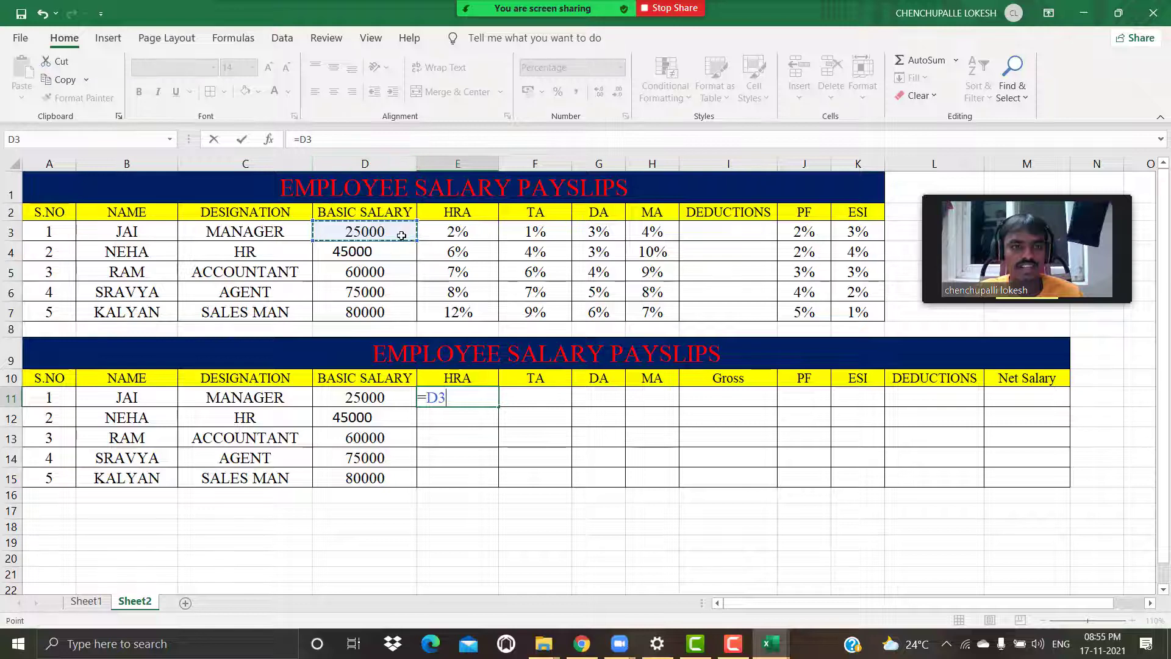
{"action": "type", "text": "*"}
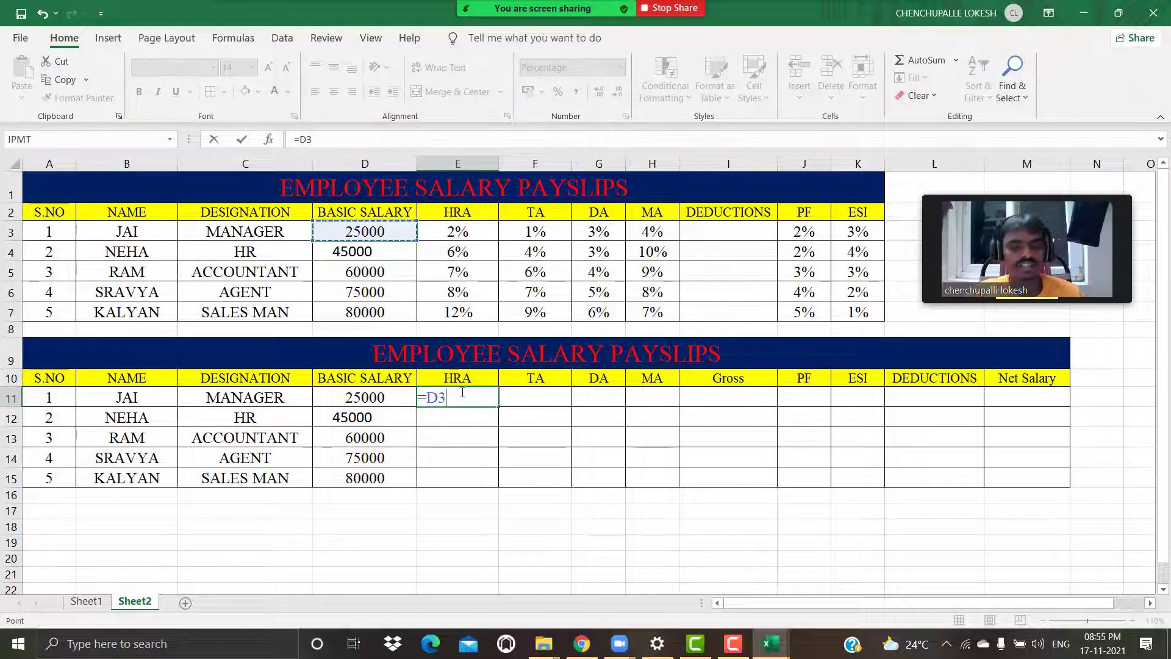
{"action": "left_click", "coordinate": [469, 233]}
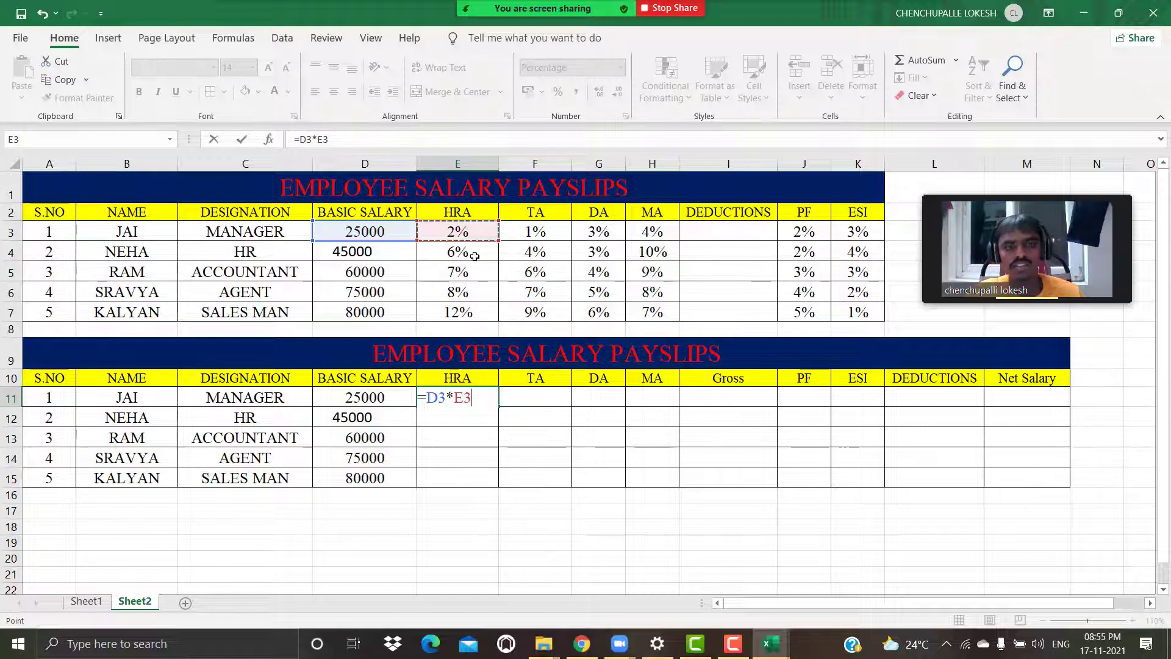
{"action": "key", "text": "Return"}
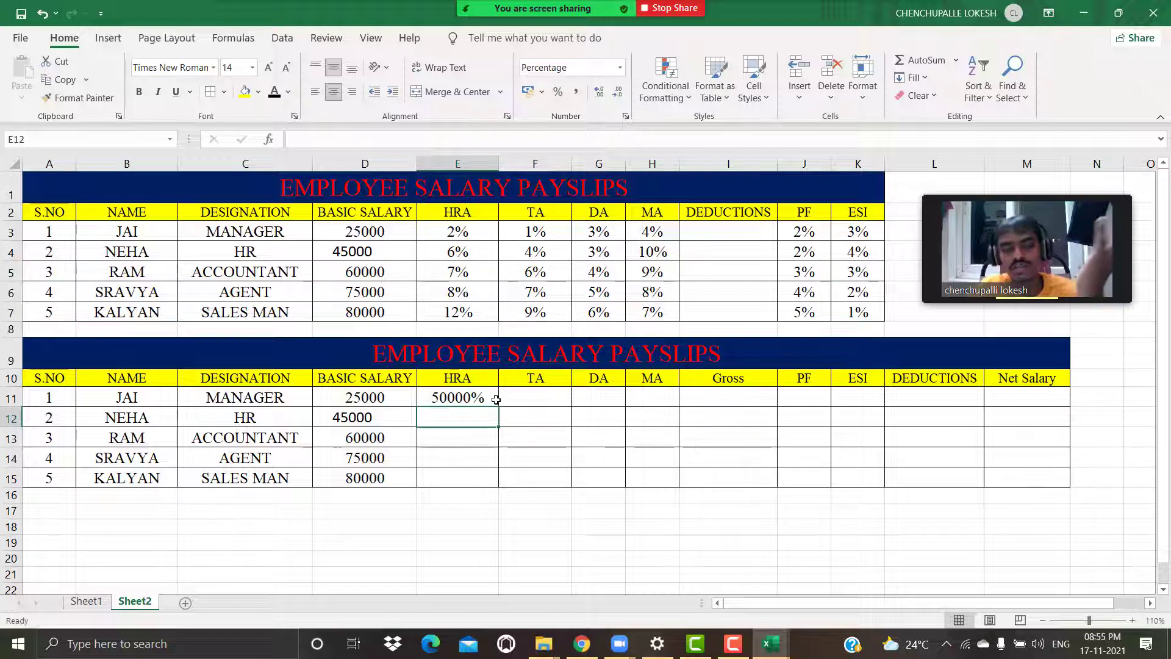
- Set the number format of the lower table's calculation cells E11:M15 to General
{"action": "left_click_drag", "start_coordinate": [491, 400], "coordinate": [1051, 475]}
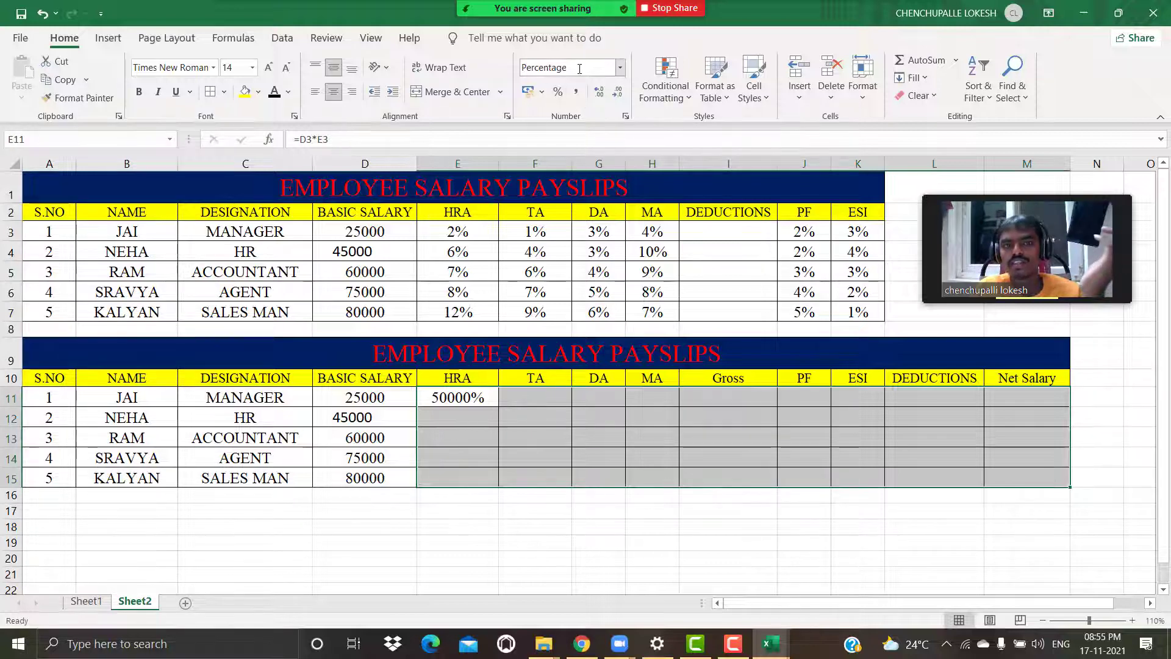
{"action": "left_click", "coordinate": [552, 68]}
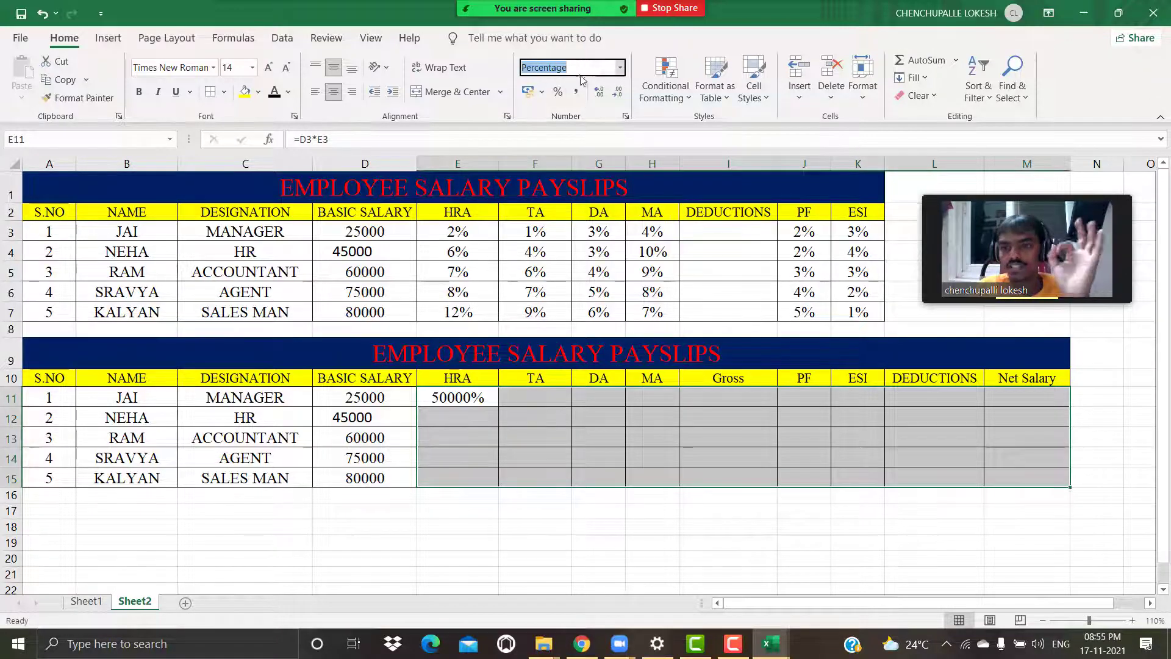
{"action": "left_click", "coordinate": [620, 67]}
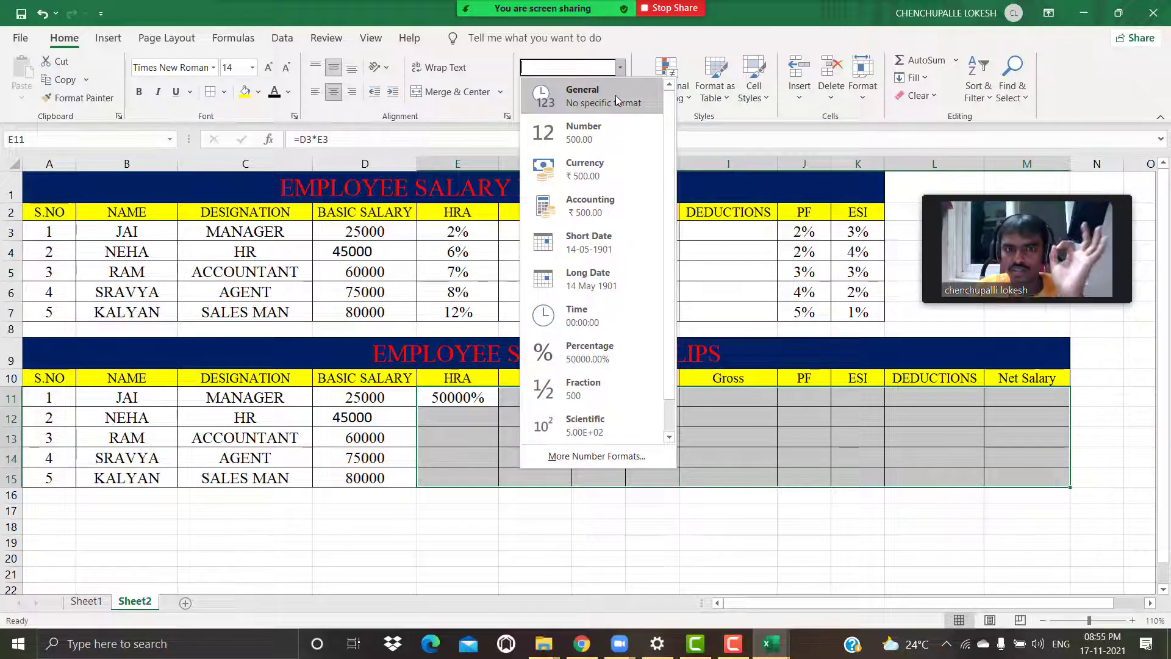
{"action": "left_click", "coordinate": [616, 95]}
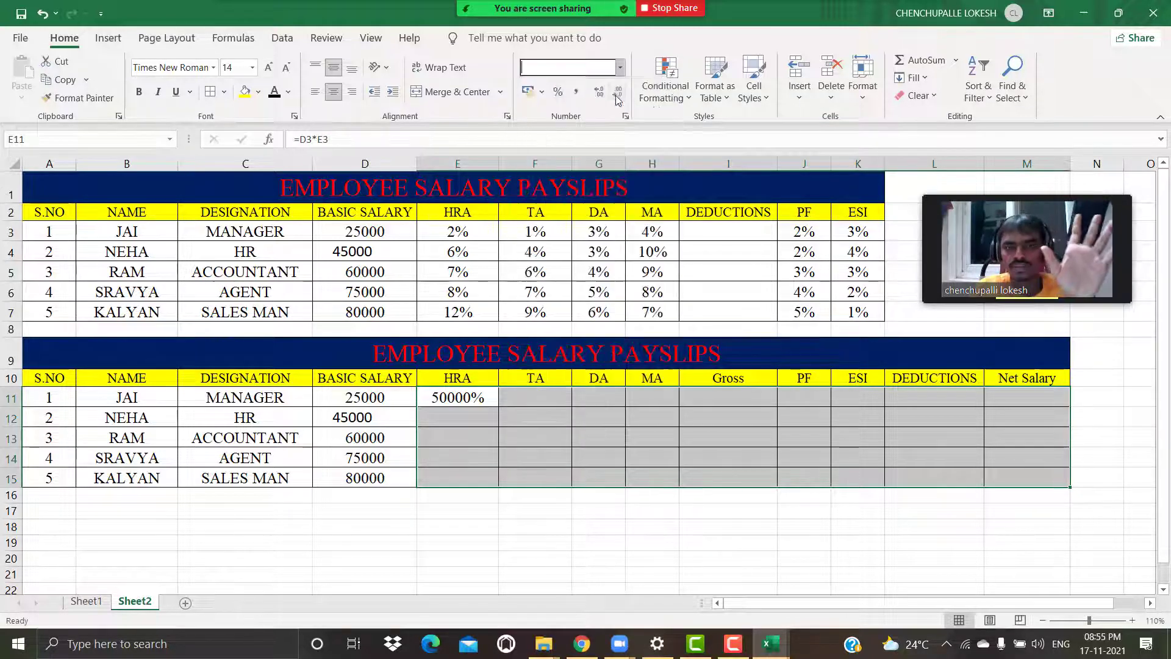
{"action": "left_click_drag", "start_coordinate": [458, 231], "coordinate": [854, 315]}
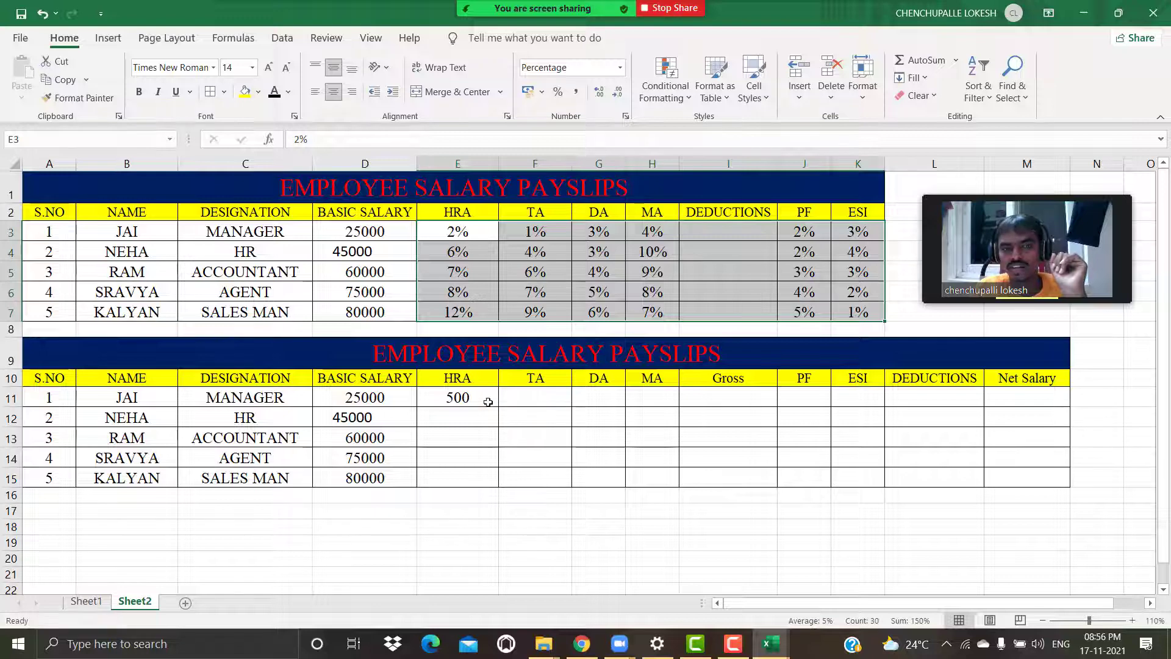
{"action": "left_click_drag", "start_coordinate": [488, 402], "coordinate": [1059, 482]}
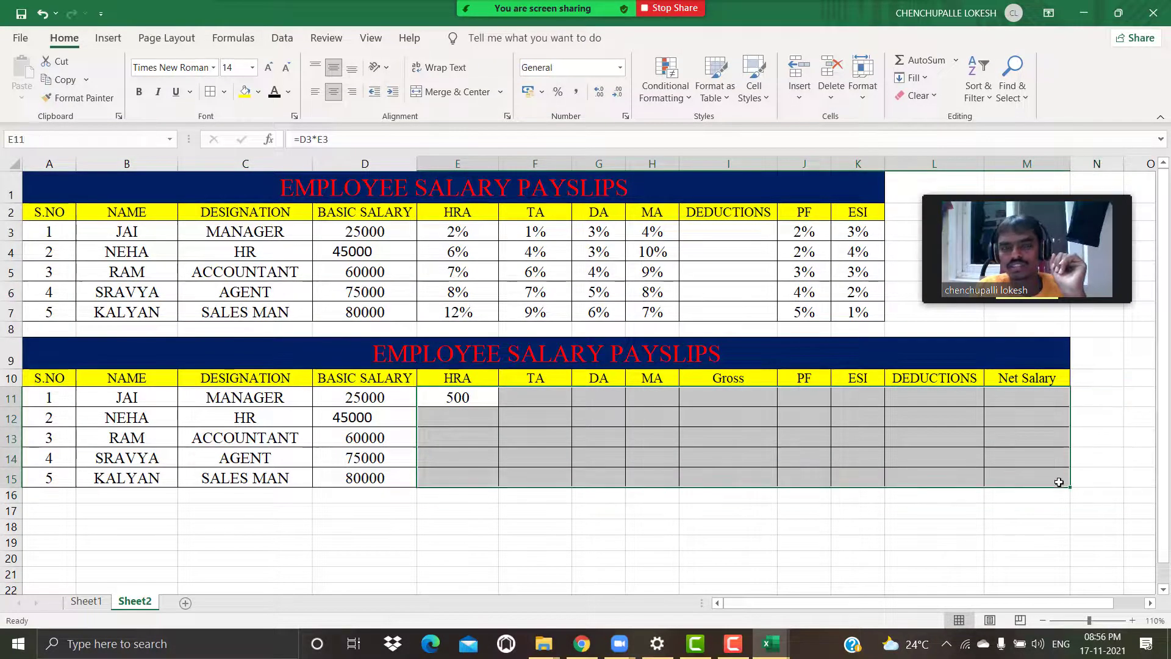
{"action": "left_click", "coordinate": [481, 411]}
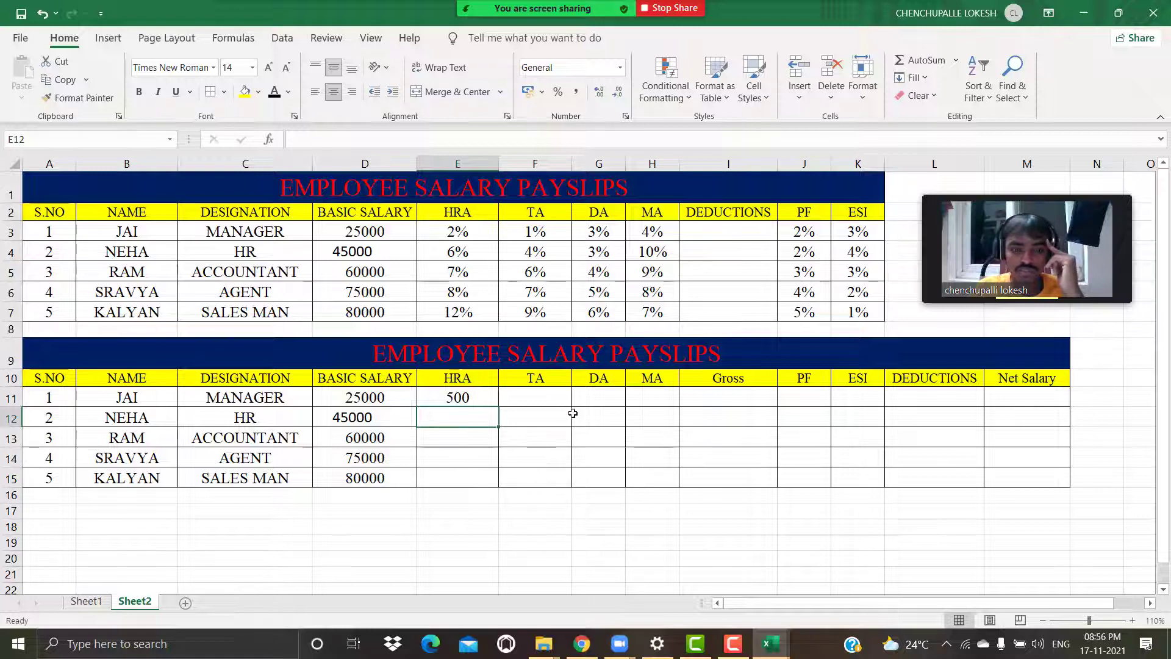
- Fill the first employee's HRA formula from E11 down to E15 for the remaining employees
{"action": "left_click", "coordinate": [483, 395]}
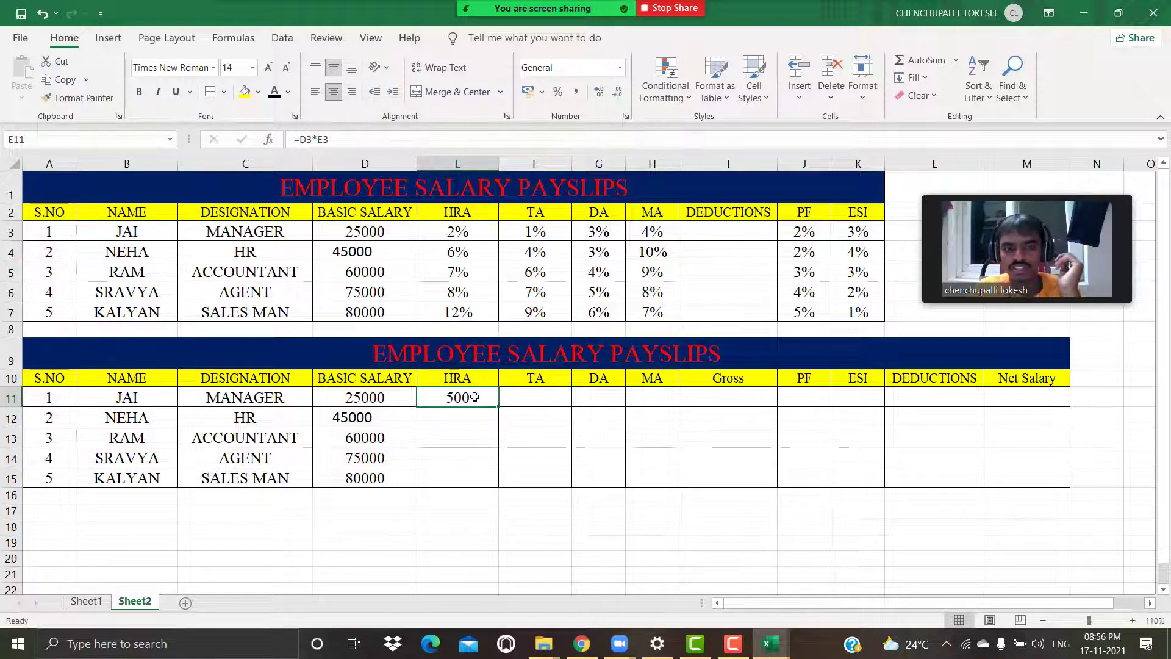
{"action": "left_click_drag", "start_coordinate": [499, 407], "coordinate": [499, 480]}
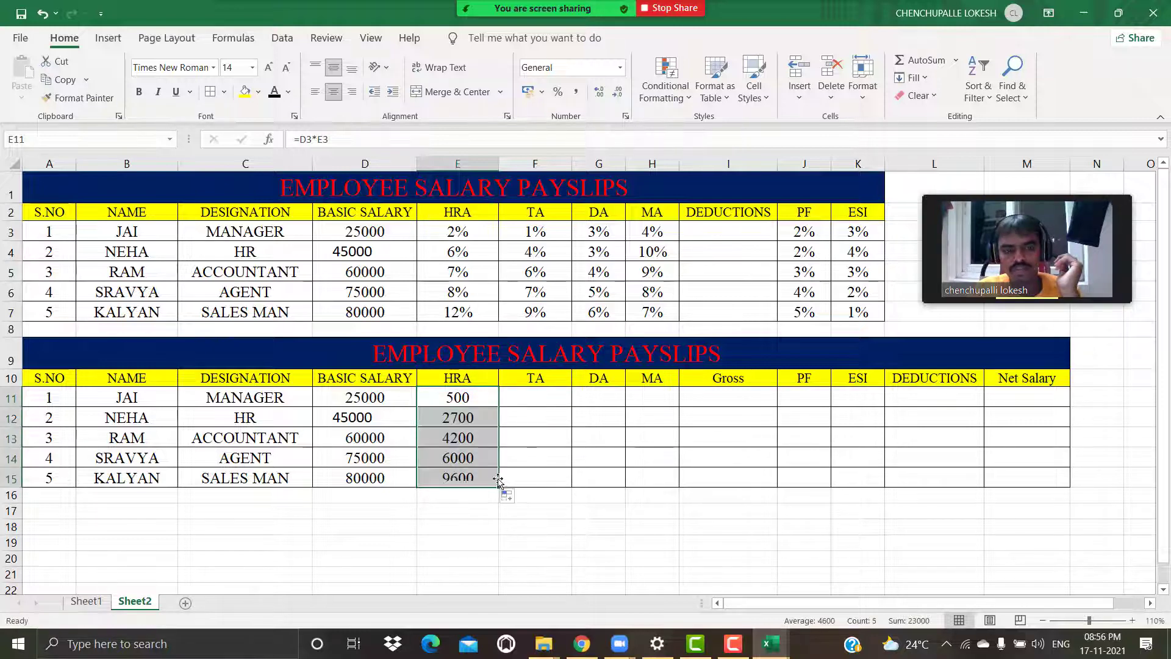
{"action": "left_click_drag", "start_coordinate": [393, 251], "coordinate": [465, 311]}
{"action": "left_click_drag", "start_coordinate": [399, 417], "coordinate": [469, 480]}
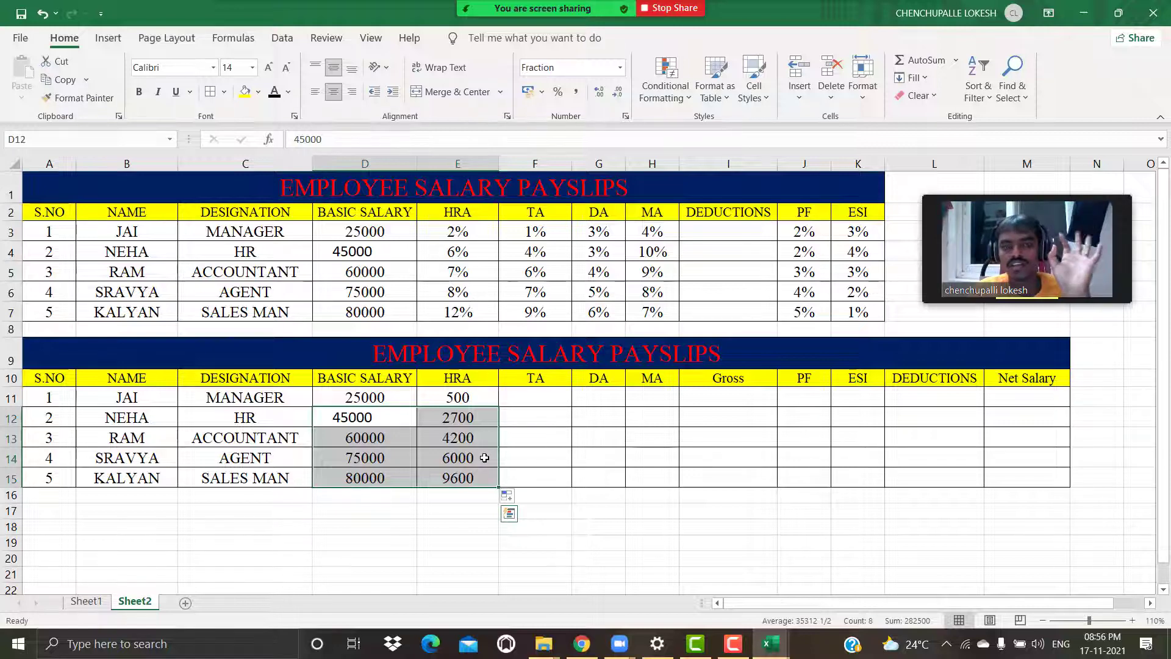
{"action": "left_click", "coordinate": [459, 397]}
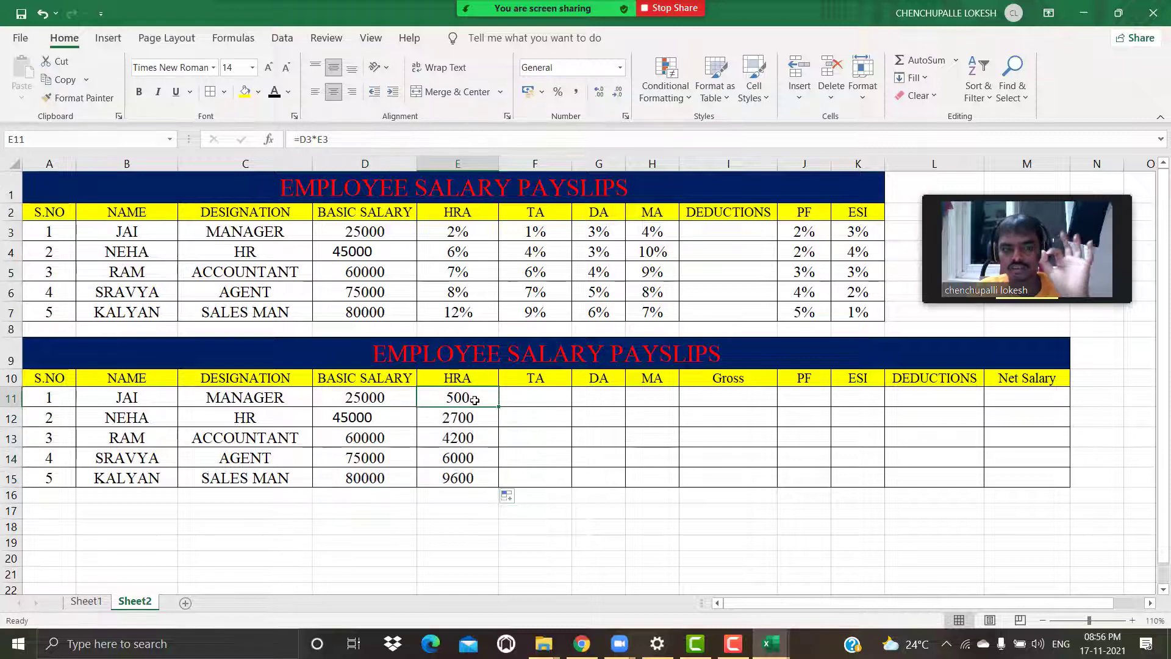
{"action": "left_click", "coordinate": [392, 230]}
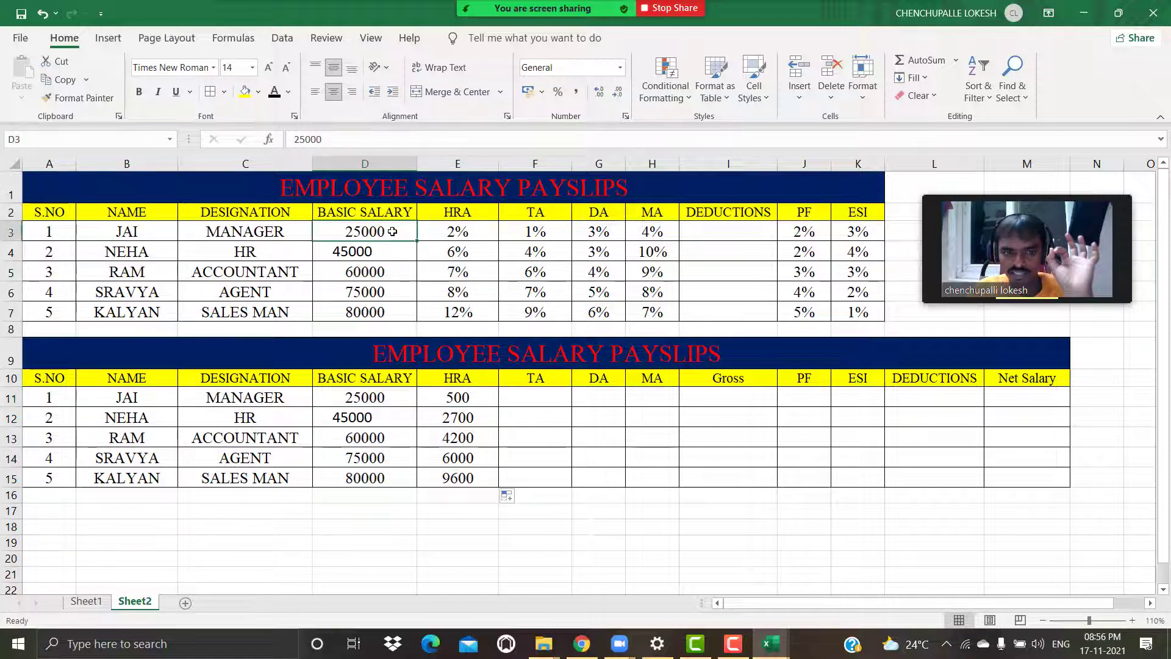
{"action": "left_click", "coordinate": [468, 230]}
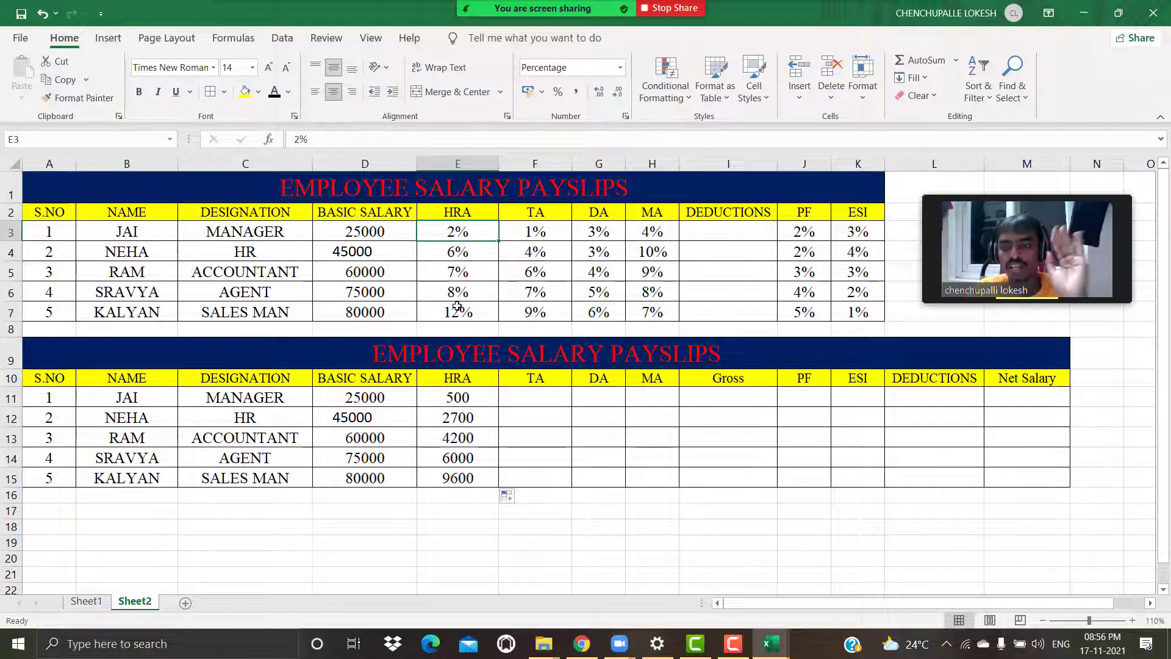
{"action": "left_click", "coordinate": [402, 255]}
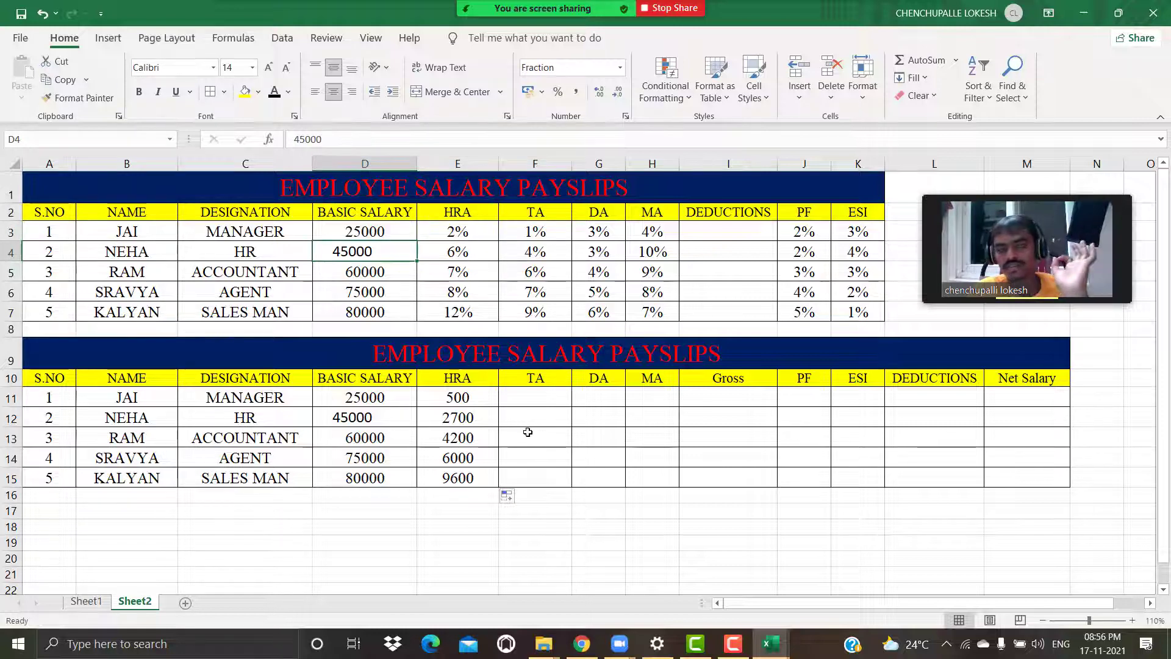
- Calculate the first employee's TA in F11 with =D3*F3 and fill the formula down to F15
{"action": "left_click", "coordinate": [526, 397]}
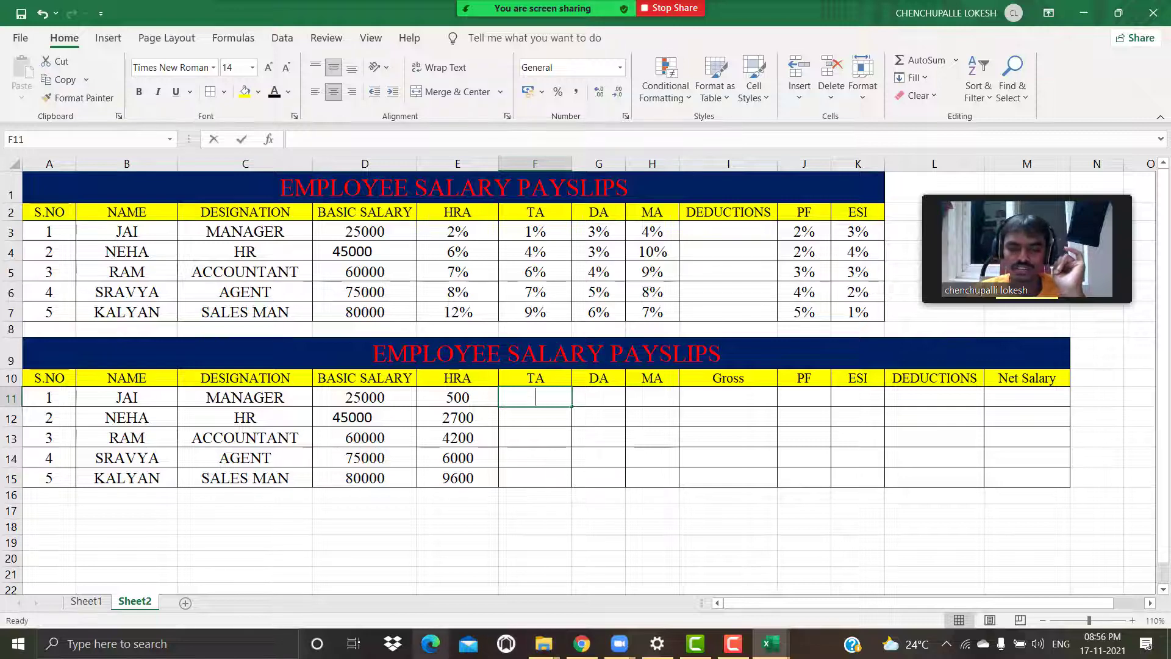
{"action": "type", "text": "="}
{"action": "left_click", "coordinate": [392, 240]}
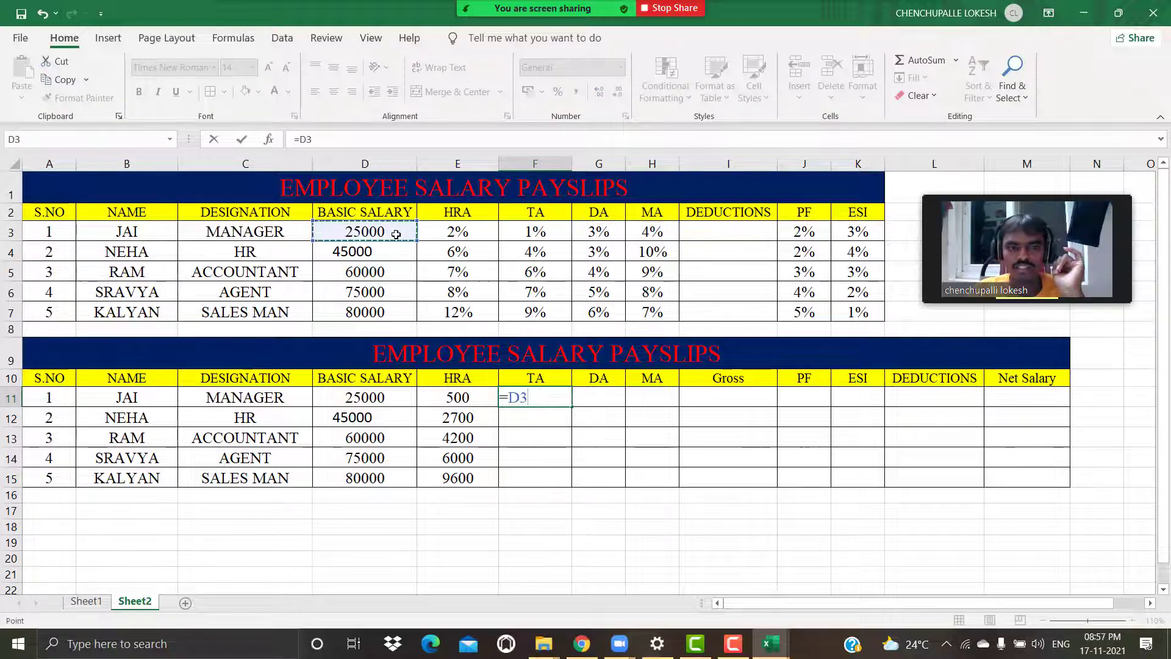
{"action": "type", "text": "*"}
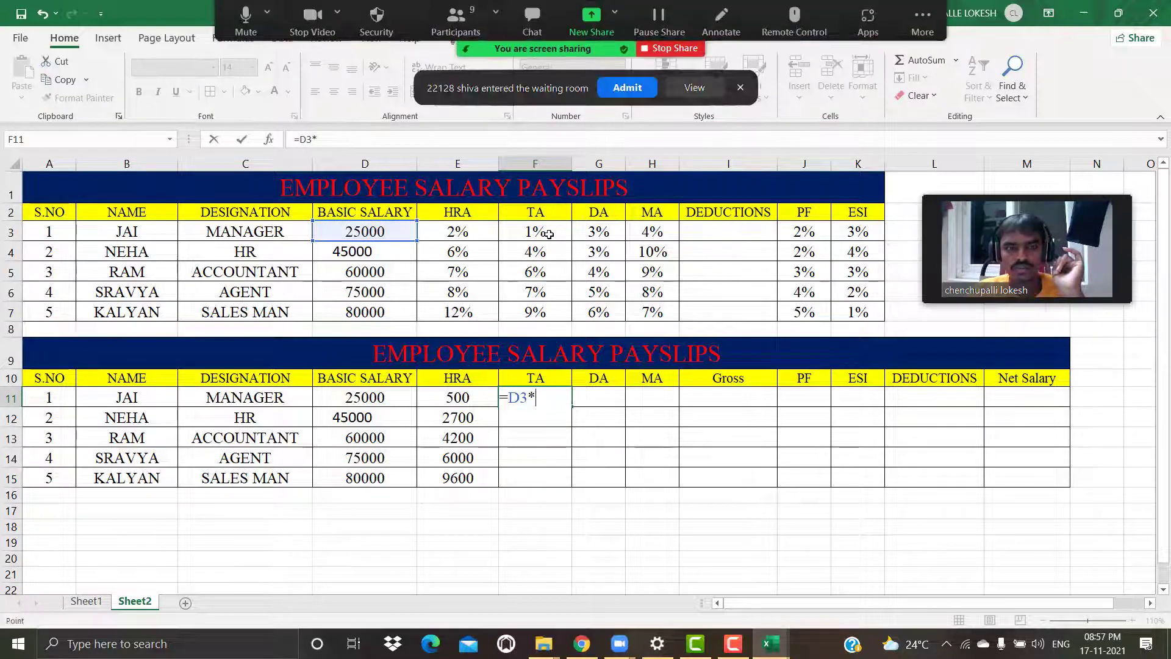
{"action": "left_click", "coordinate": [562, 230]}
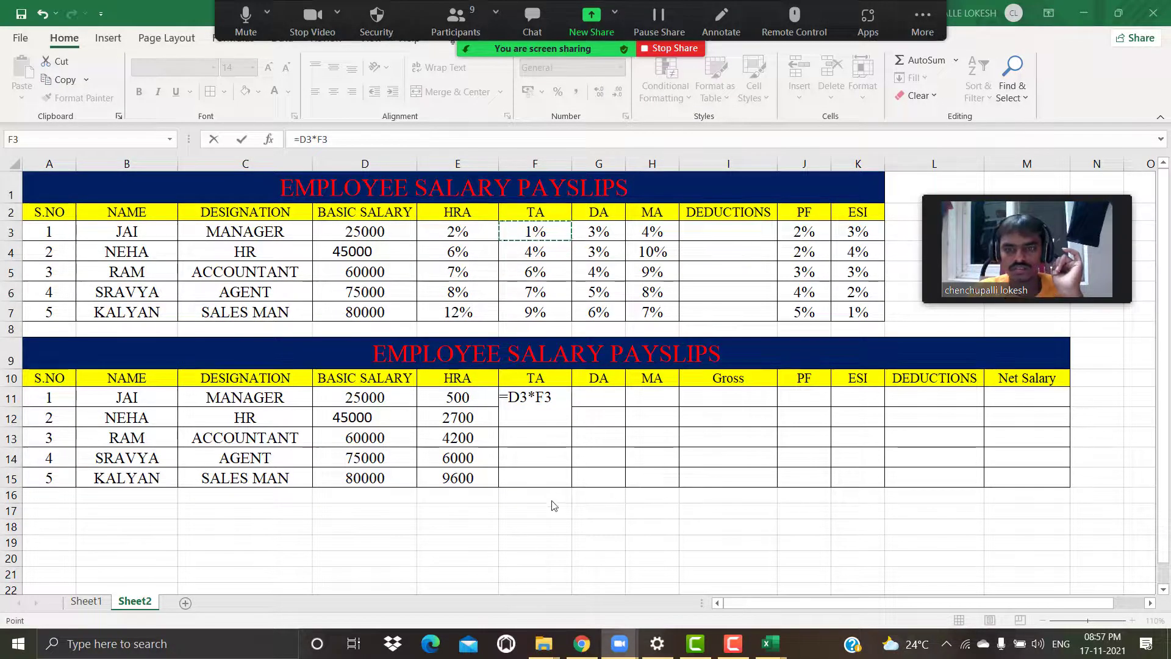
{"action": "key", "text": "Return"}
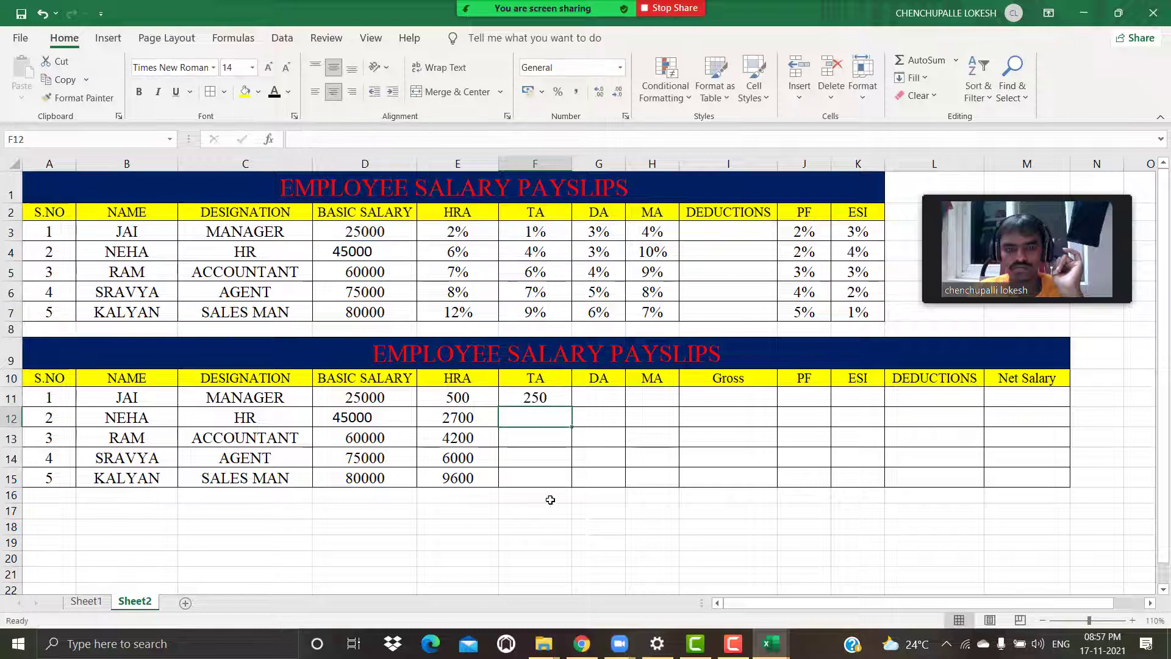
{"action": "left_click", "coordinate": [552, 397]}
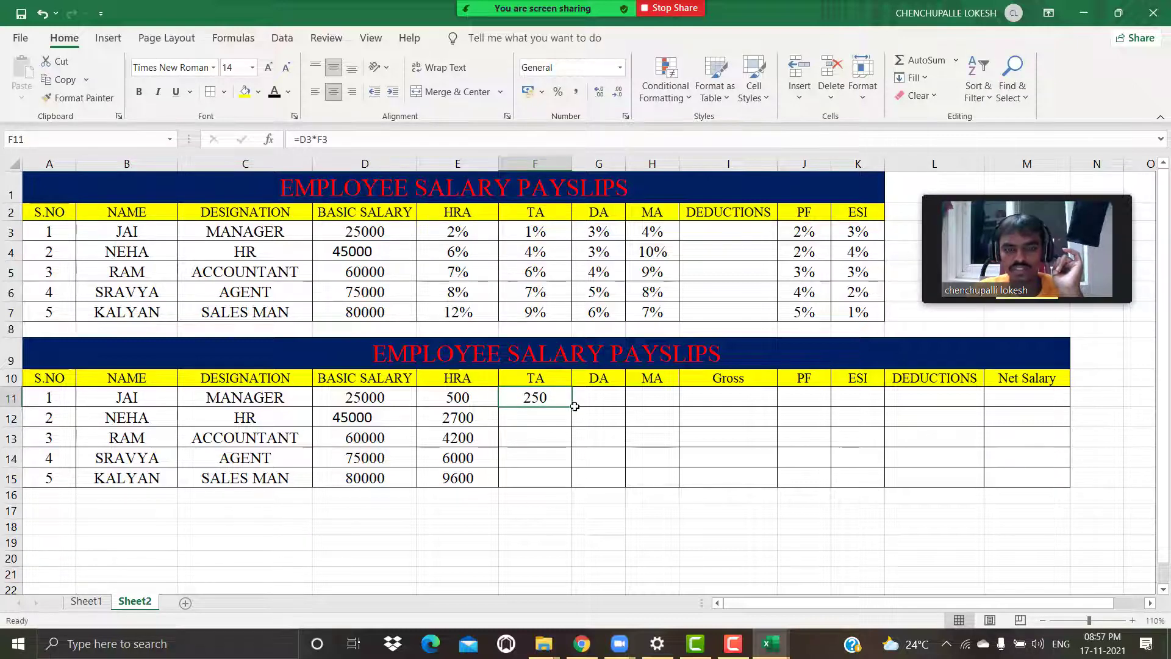
{"action": "double_click", "coordinate": [573, 405]}
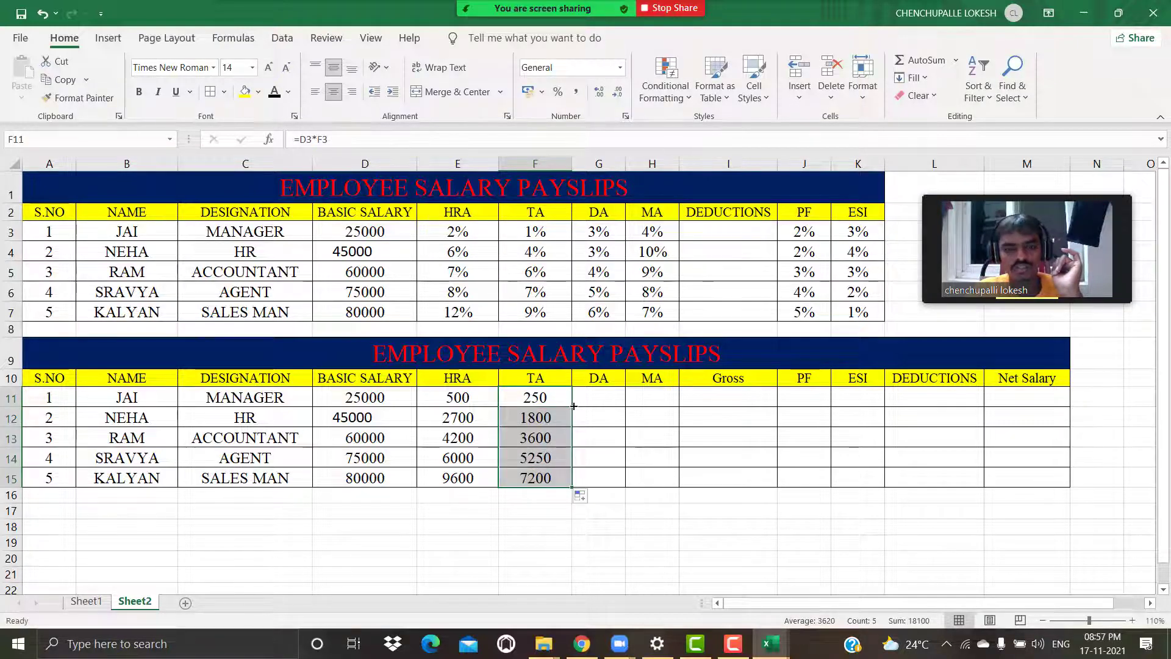
- Widen the MA column H and the DA column G, keeping cell G11 selected
{"action": "left_click", "coordinate": [594, 398]}
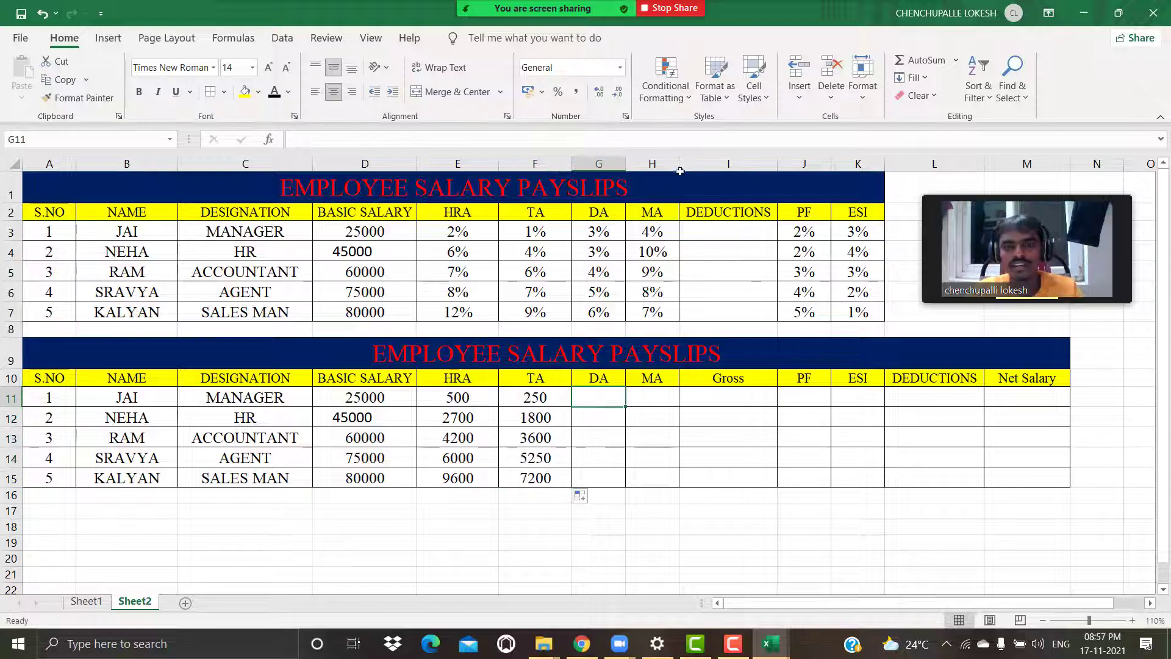
{"action": "left_click_drag", "start_coordinate": [680, 171], "coordinate": [709, 168]}
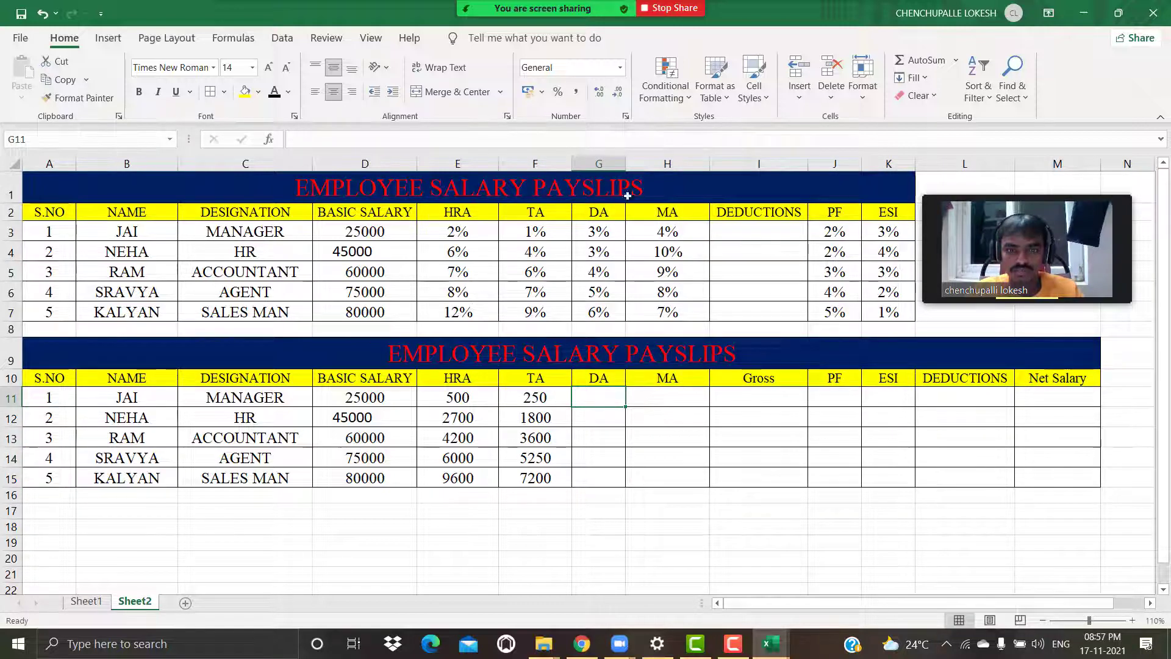
{"action": "left_click_drag", "start_coordinate": [628, 164], "coordinate": [656, 164]}
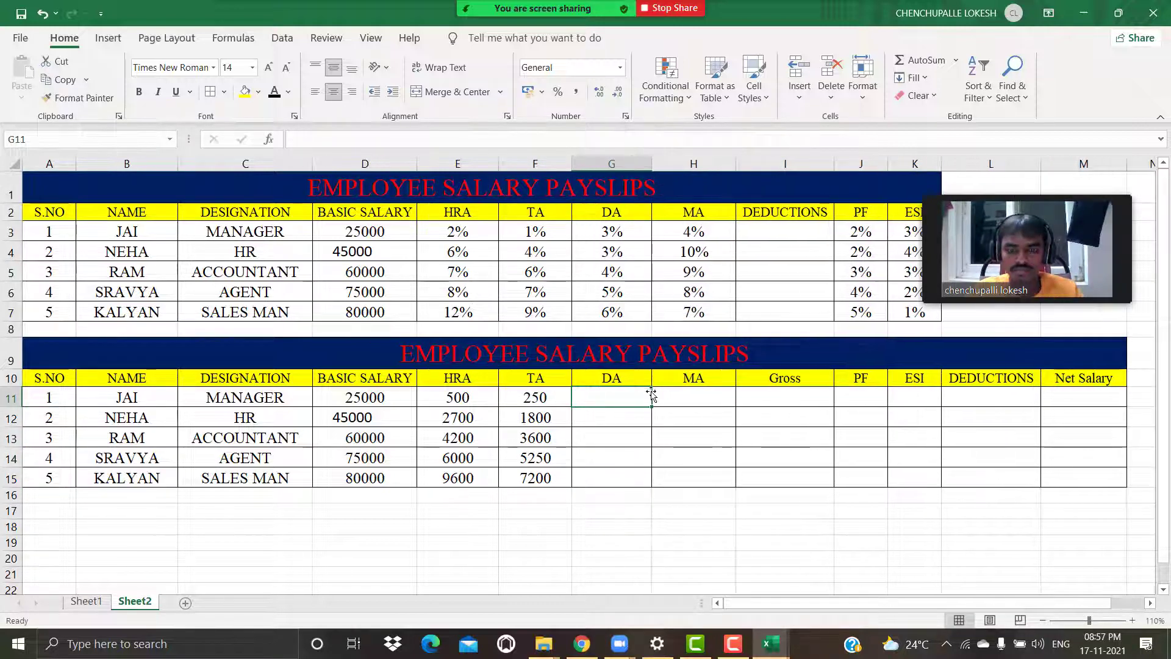
- Calculate the first employee's DA in G11 with =D3*G3 and fill the formula down to G15
{"action": "type", "text": "="}
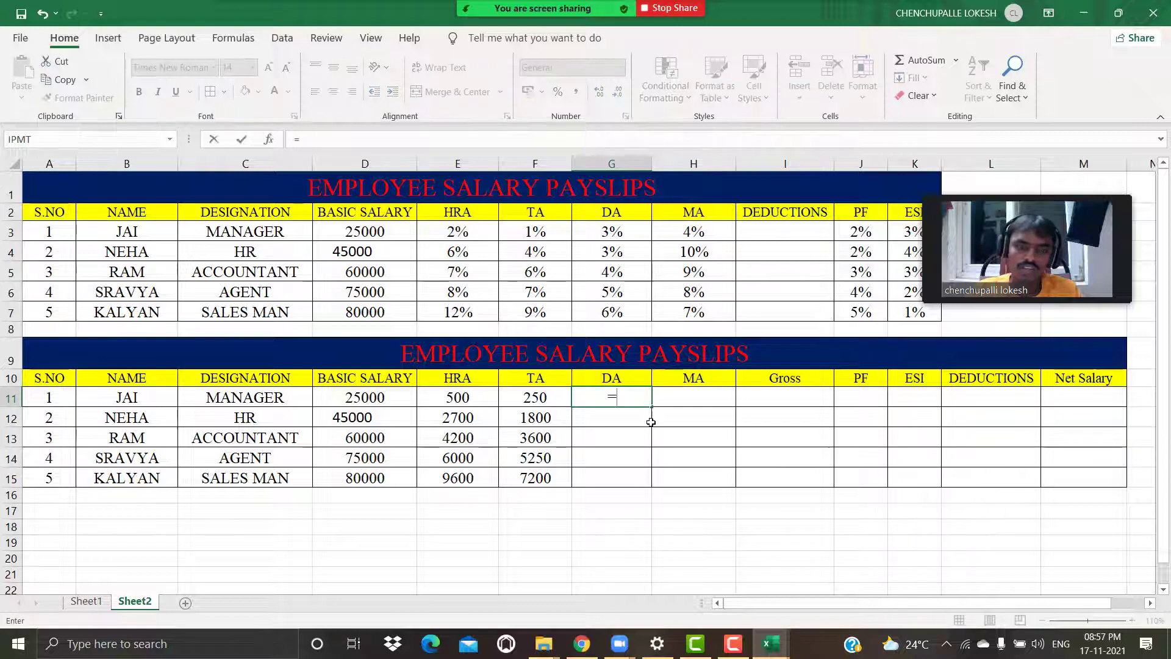
{"action": "left_click", "coordinate": [405, 230]}
{"action": "type", "text": "*"}
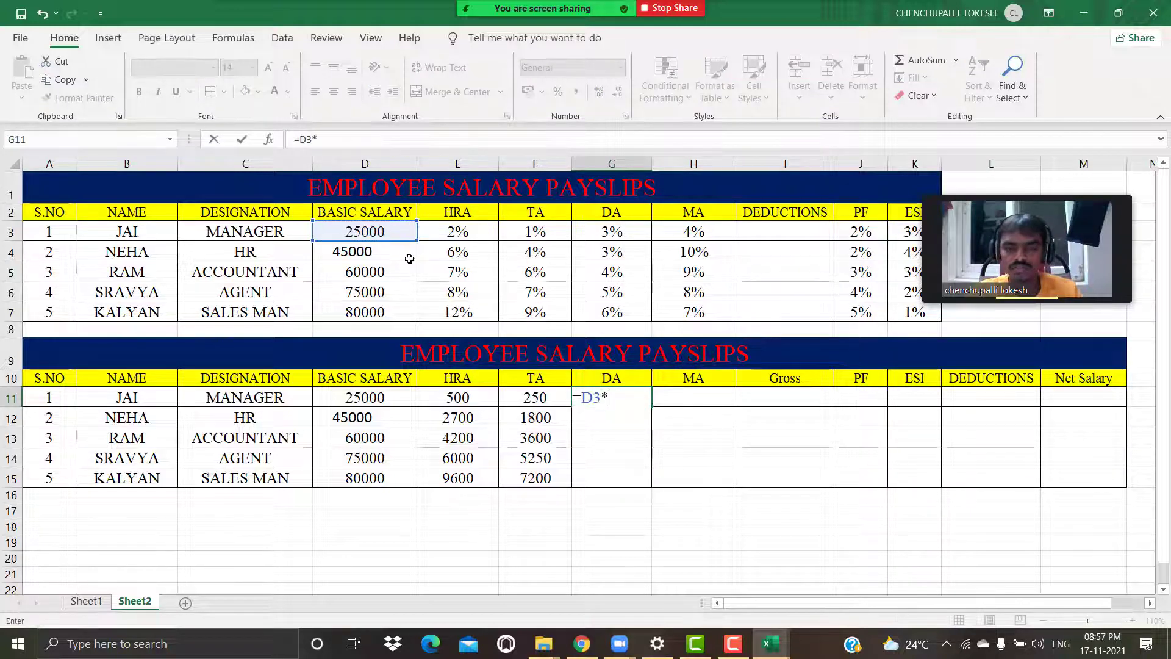
{"action": "left_click", "coordinate": [618, 234]}
{"action": "key", "text": "Return"}
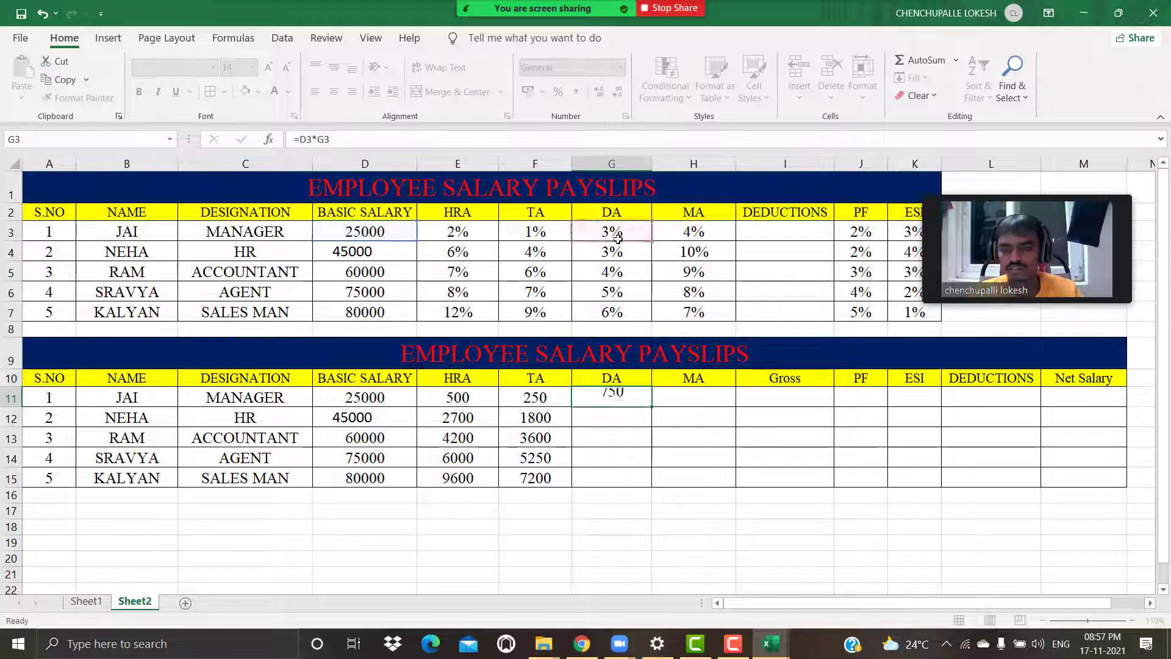
{"action": "left_click", "coordinate": [646, 395]}
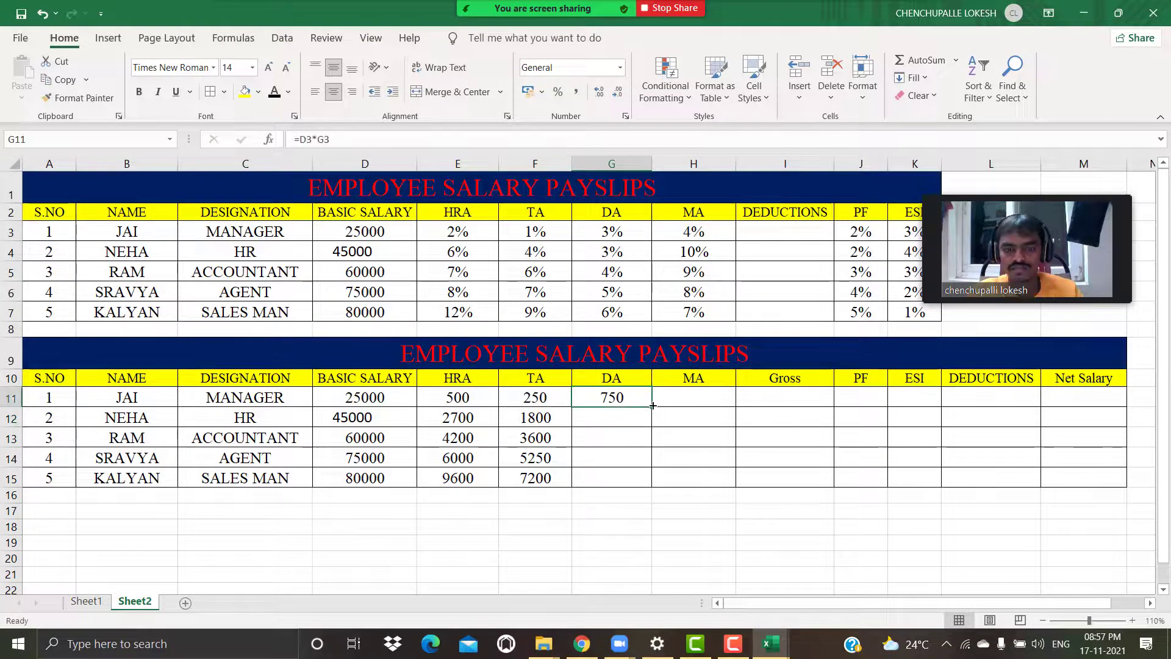
{"action": "double_click", "coordinate": [652, 406]}
- Calculate the first employee's MA in H11 with =D3*H3 and fill the formula down to H15
{"action": "left_click", "coordinate": [683, 396]}
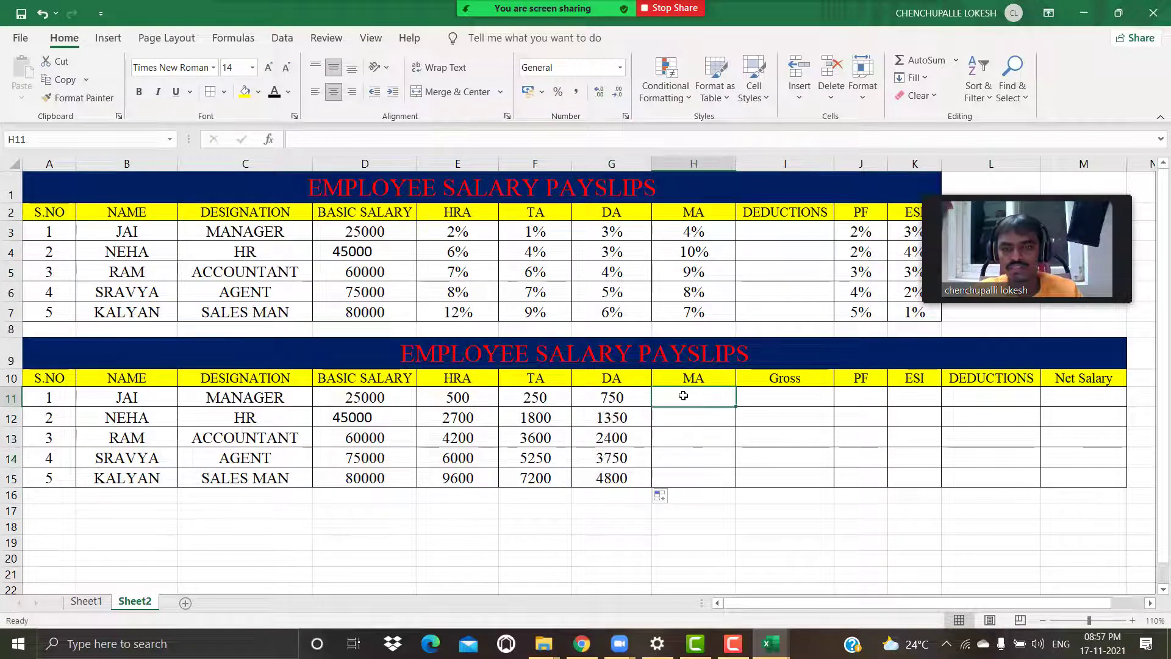
{"action": "type", "text": "="}
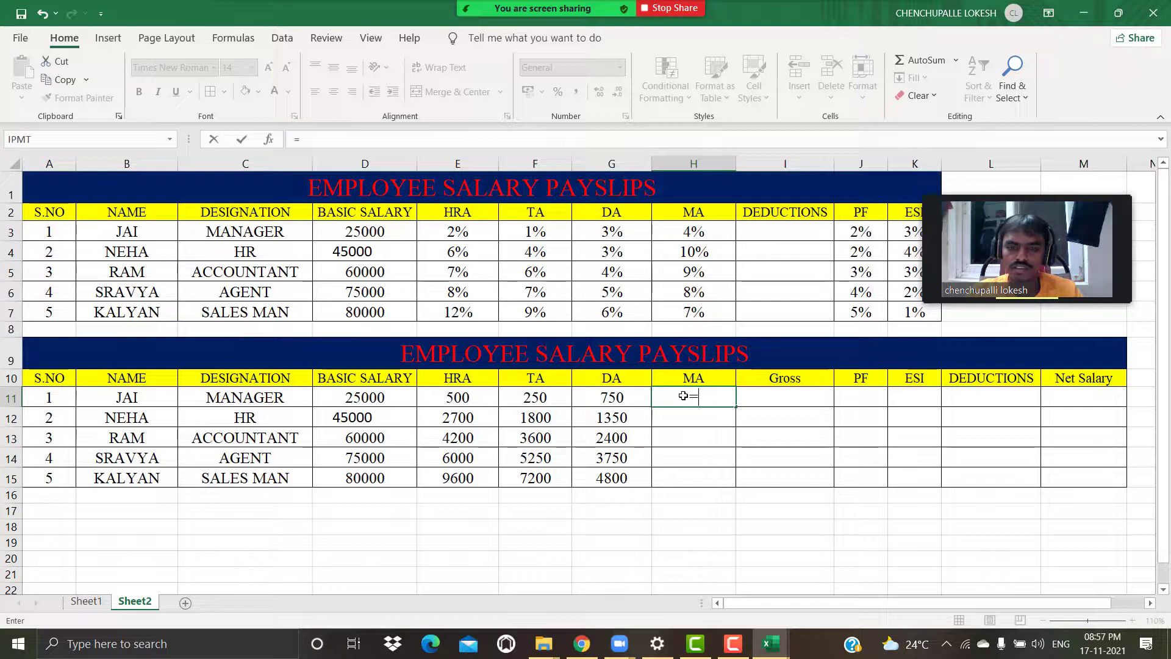
{"action": "left_click", "coordinate": [382, 228]}
{"action": "type", "text": "*"}
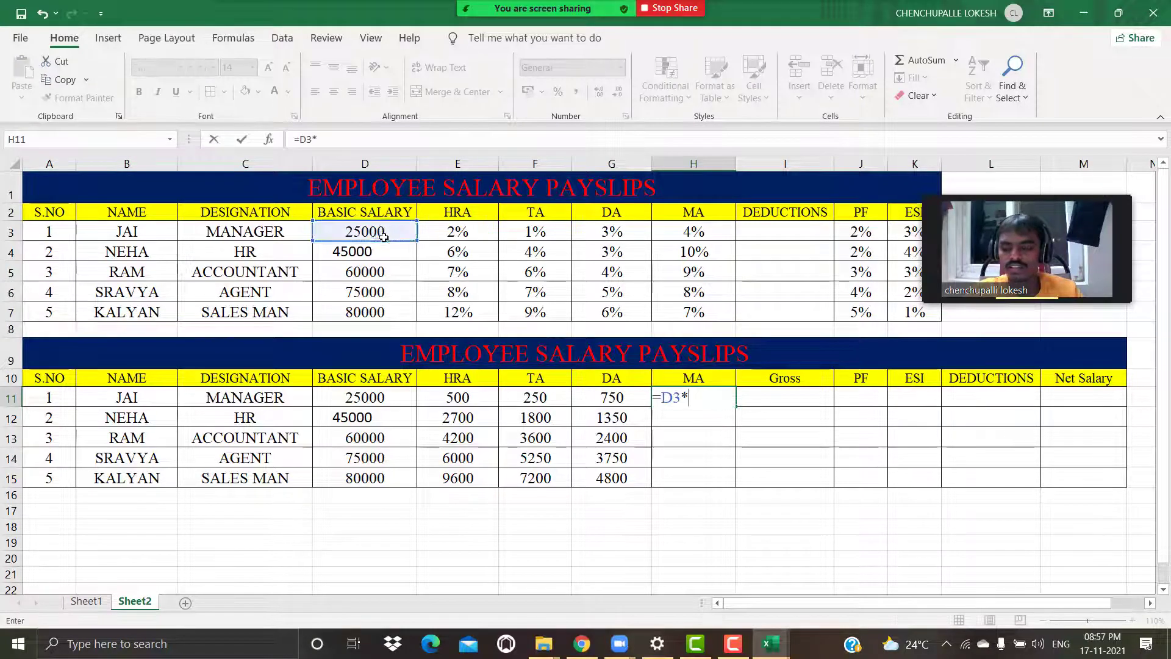
{"action": "left_click", "coordinate": [700, 227]}
{"action": "key", "text": "Return"}
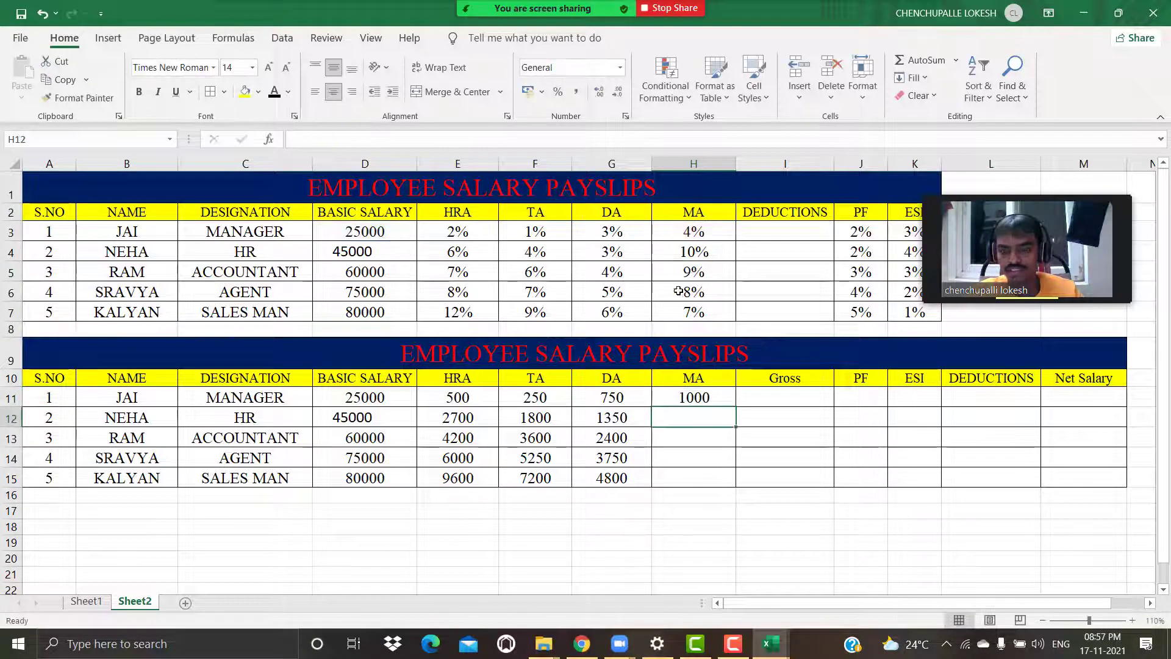
{"action": "left_click", "coordinate": [726, 399]}
{"action": "double_click", "coordinate": [735, 408]}
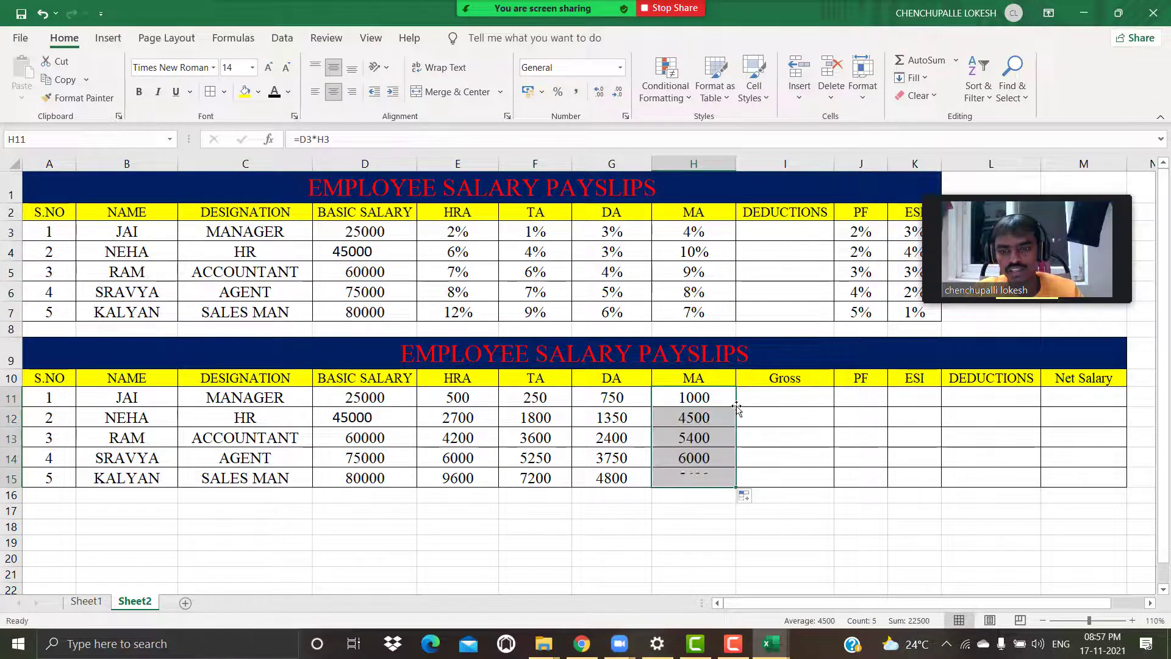
- Select the first employee's Gross cell I11 and widen the Gross column I
{"action": "left_click", "coordinate": [390, 399]}
{"action": "left_click_drag", "start_coordinate": [431, 400], "coordinate": [711, 403]}
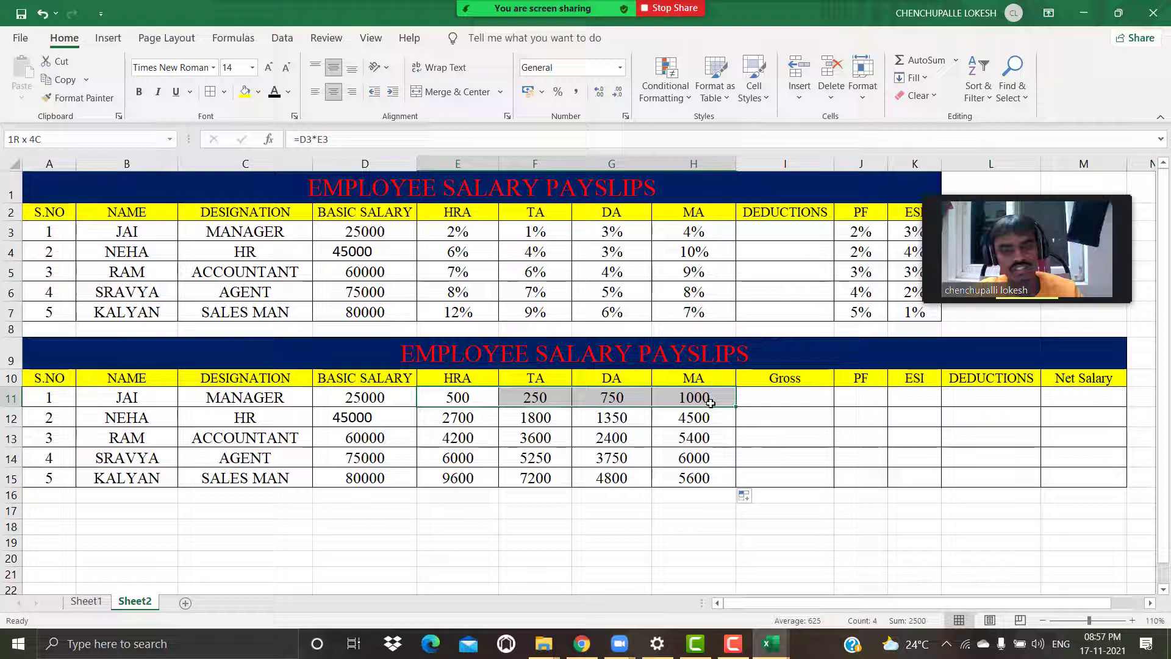
{"action": "left_click", "coordinate": [768, 403]}
{"action": "left_click_drag", "start_coordinate": [833, 165], "coordinate": [878, 166]}
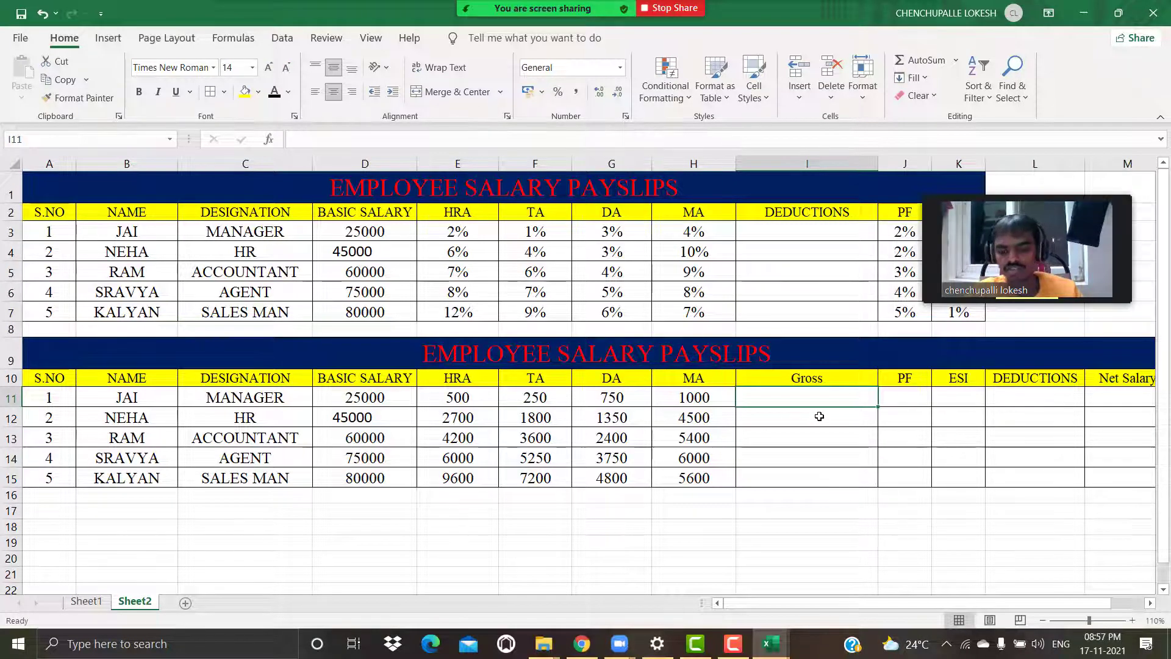
- Calculate the first employee's Gross in I11 with =D11+E11+F11+G11+H11 and fill the formula down to I15
{"action": "type", "text": "="}
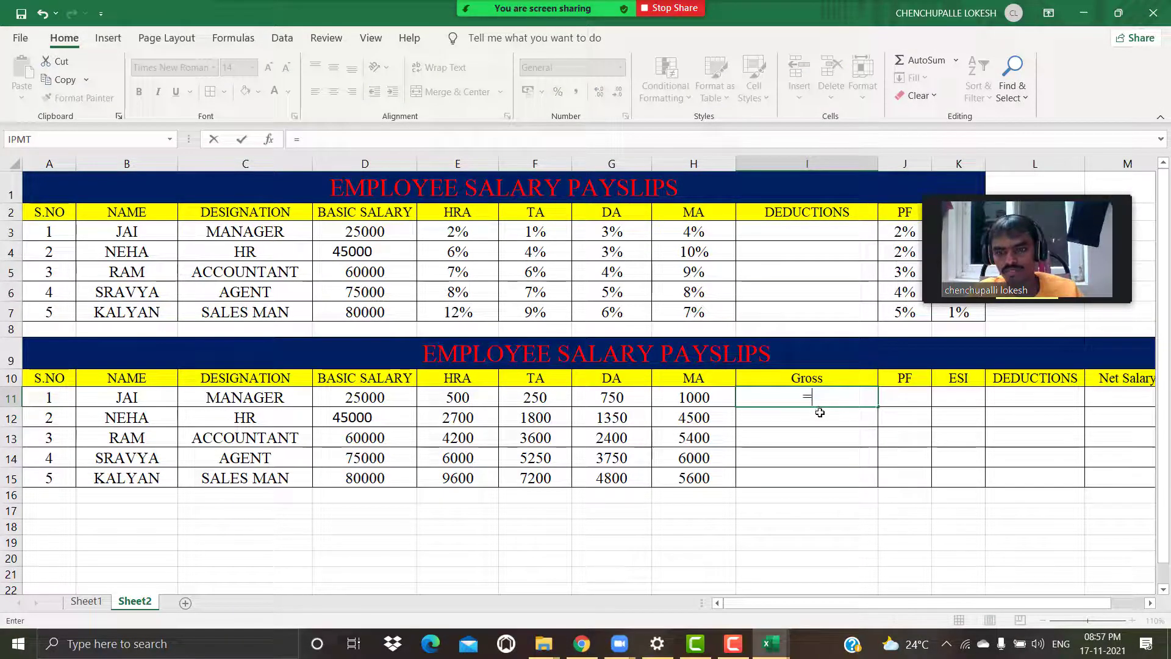
{"action": "left_click", "coordinate": [388, 392]}
{"action": "type", "text": "+"}
{"action": "left_click", "coordinate": [469, 397]}
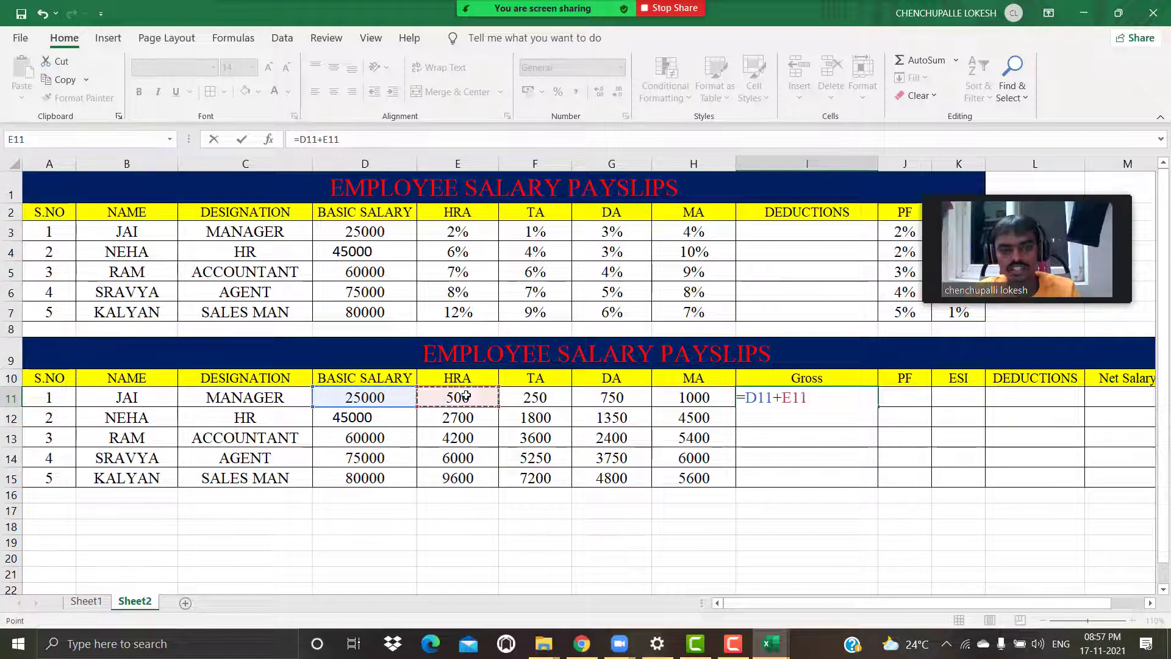
{"action": "type", "text": "+"}
{"action": "left_click", "coordinate": [542, 397]}
{"action": "type", "text": "+"}
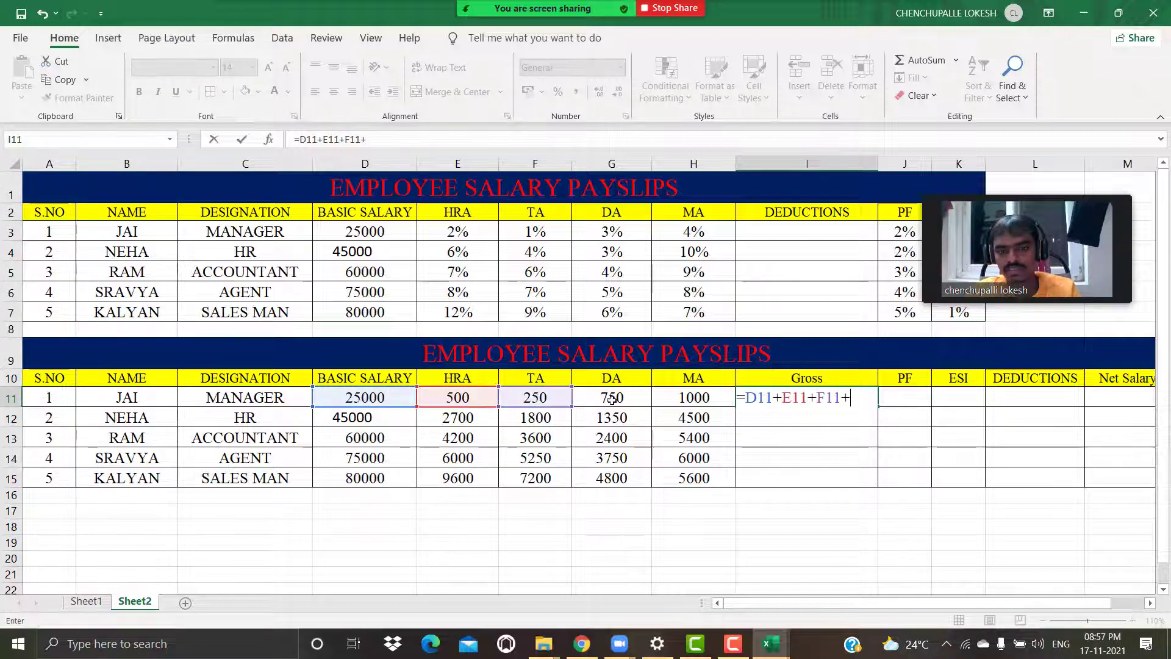
{"action": "left_click", "coordinate": [613, 397]}
{"action": "type", "text": "+"}
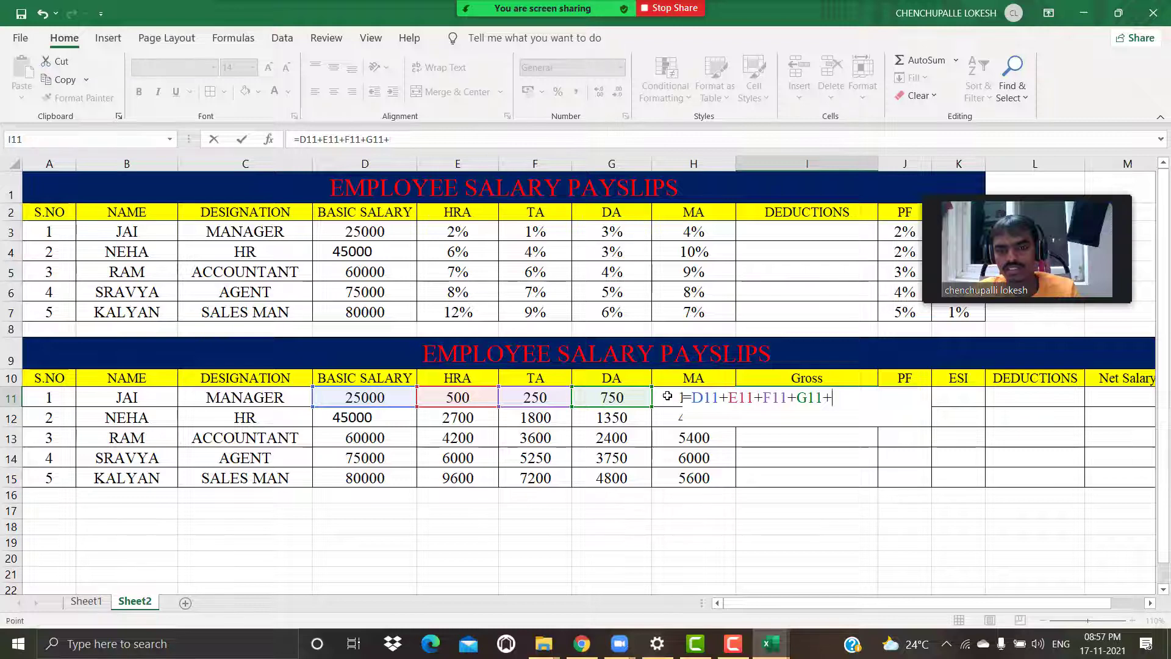
{"action": "left_click", "coordinate": [667, 396]}
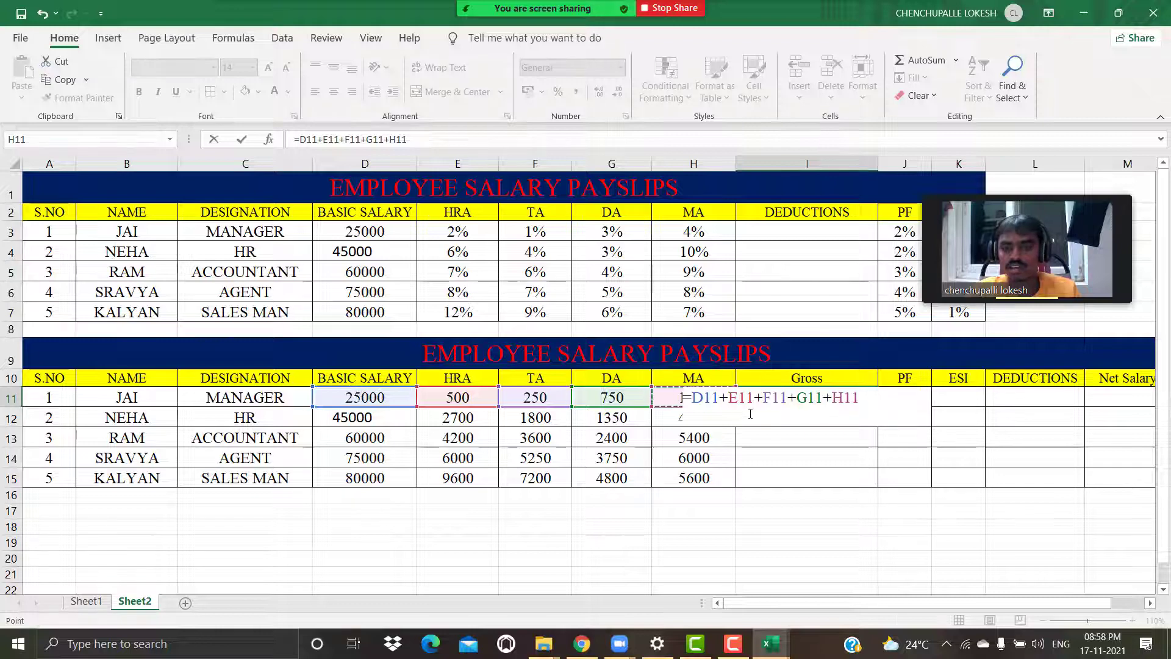
{"action": "key", "text": "Return"}
{"action": "left_click", "coordinate": [828, 397]}
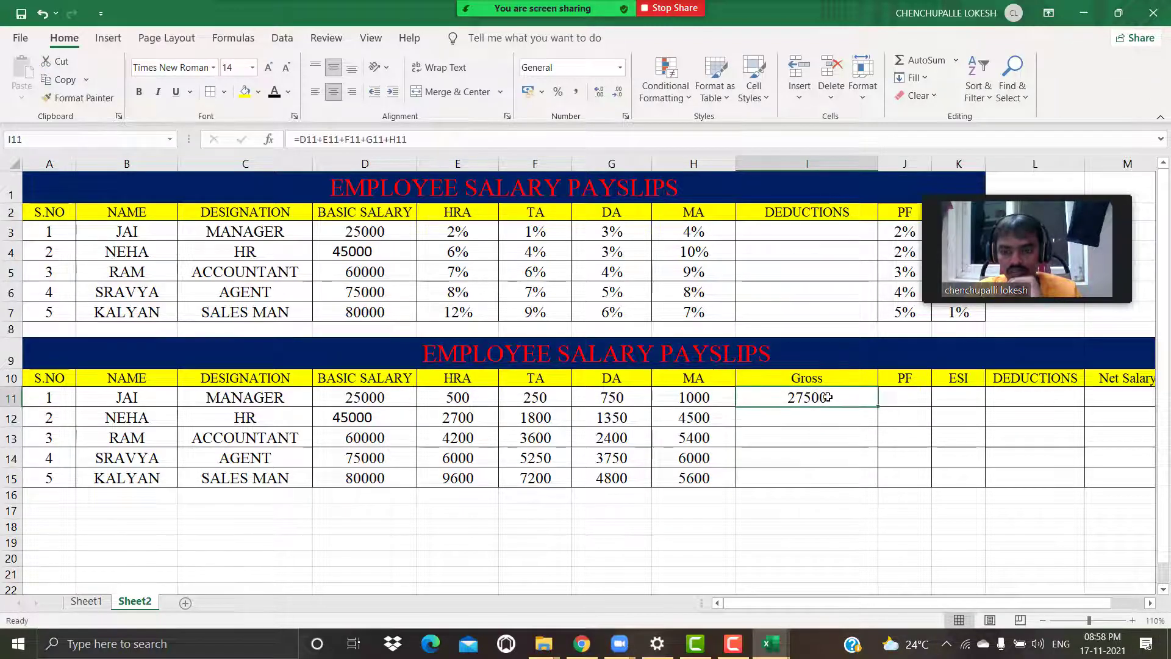
{"action": "double_click", "coordinate": [878, 407]}
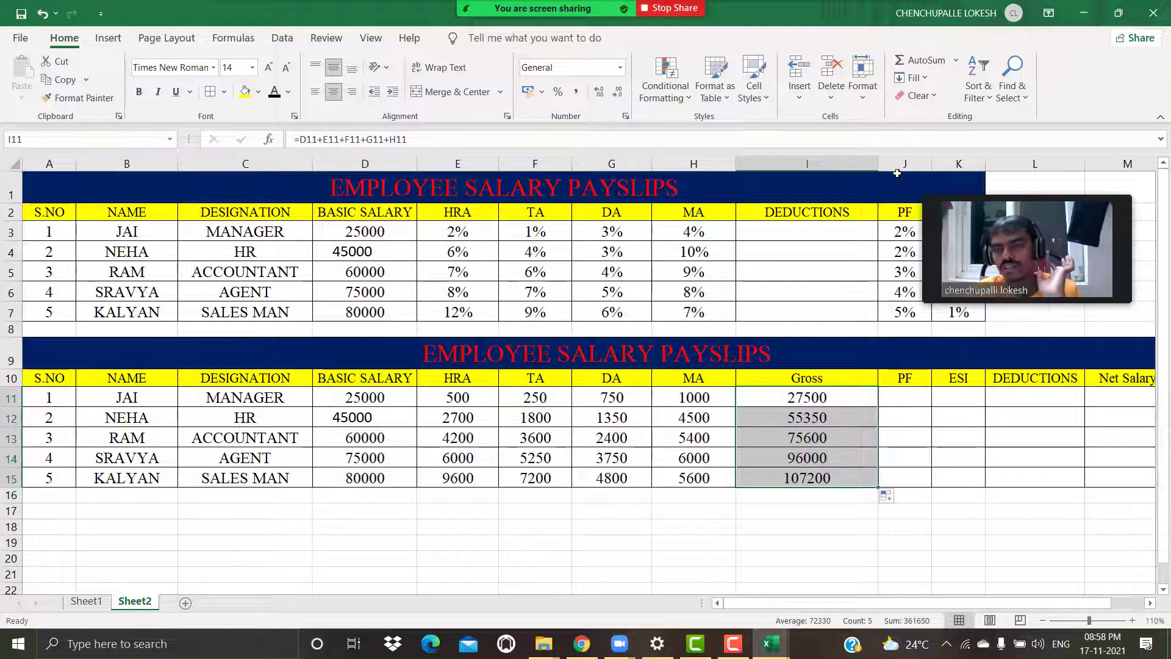
- Narrow the Gross column I, widen the PF and ESI columns, and select the first employee's PF cell J11
{"action": "left_click_drag", "start_coordinate": [881, 164], "coordinate": [980, 164]}
{"action": "left_click_drag", "start_coordinate": [860, 395], "coordinate": [859, 419]}
{"action": "left_click", "coordinate": [858, 396]}
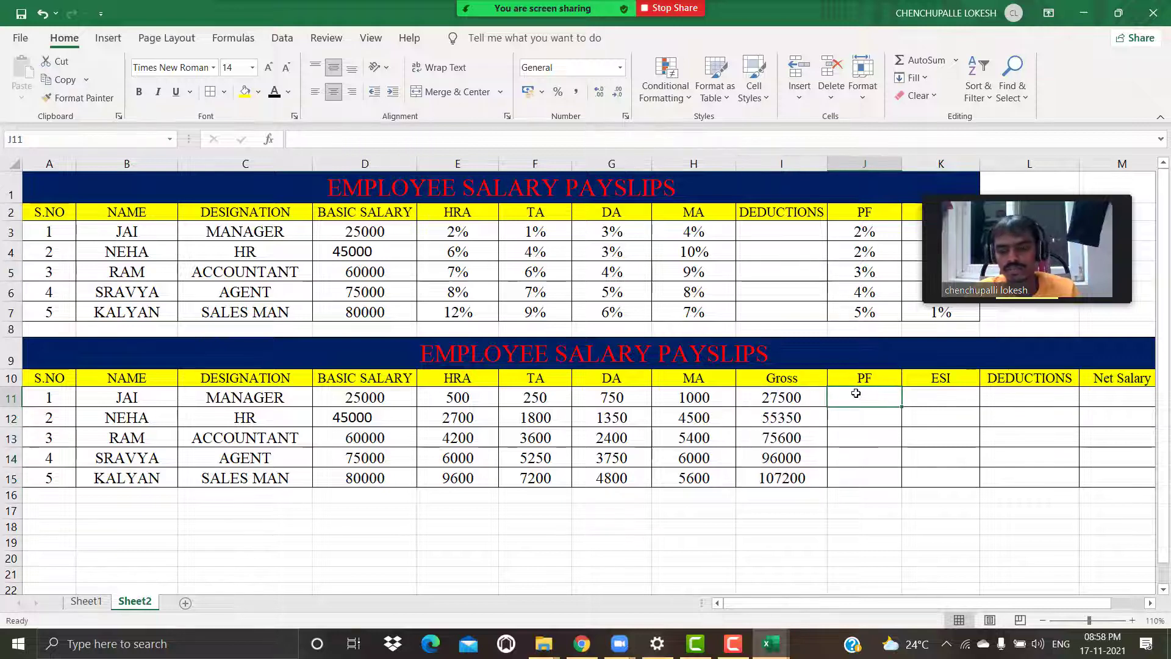
- Calculate the first employee's PF in J11 with =I11*J3 and fill the formula down to J15
{"action": "type", "text": "="}
{"action": "left_click", "coordinate": [758, 402]}
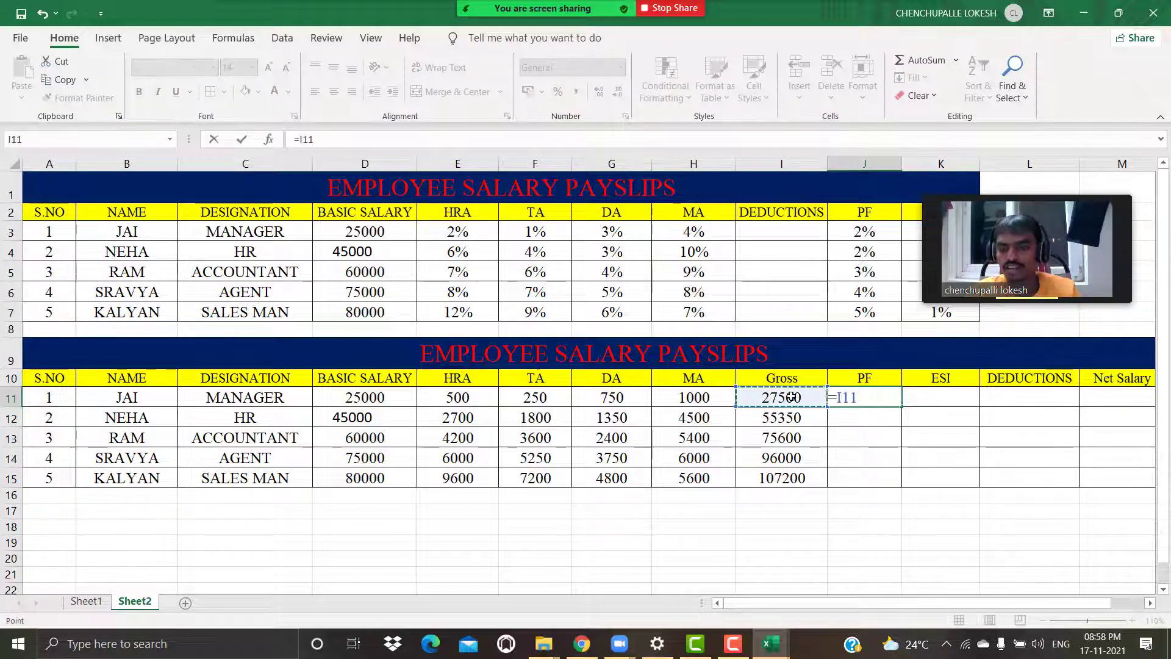
{"action": "type", "text": "*"}
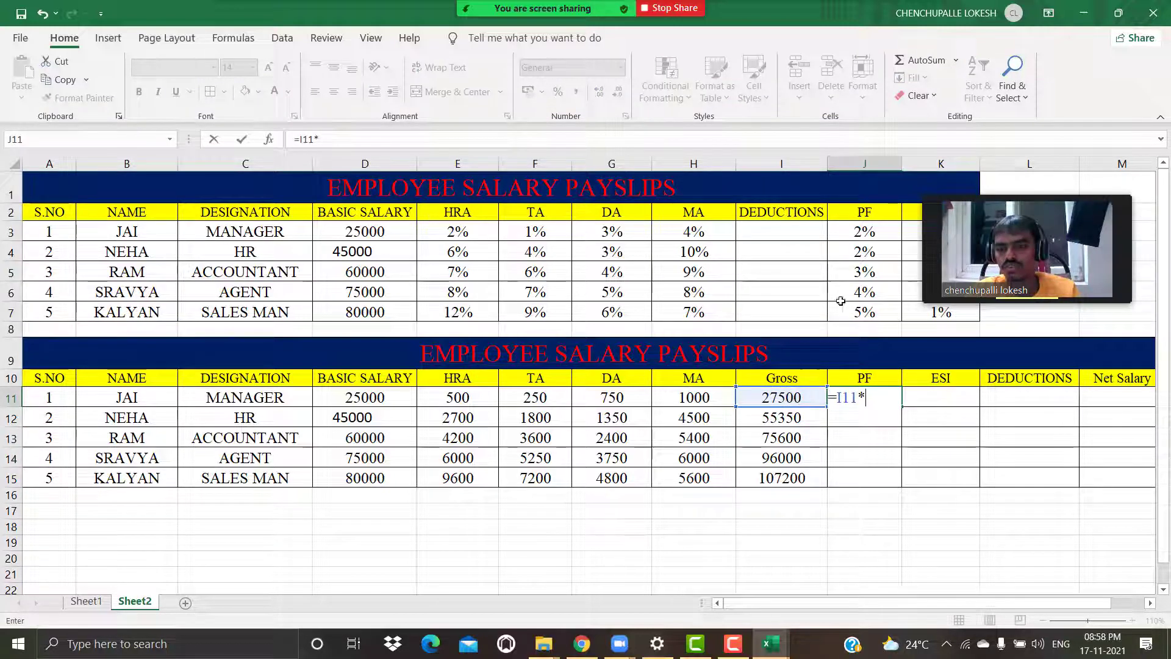
{"action": "left_click", "coordinate": [874, 234]}
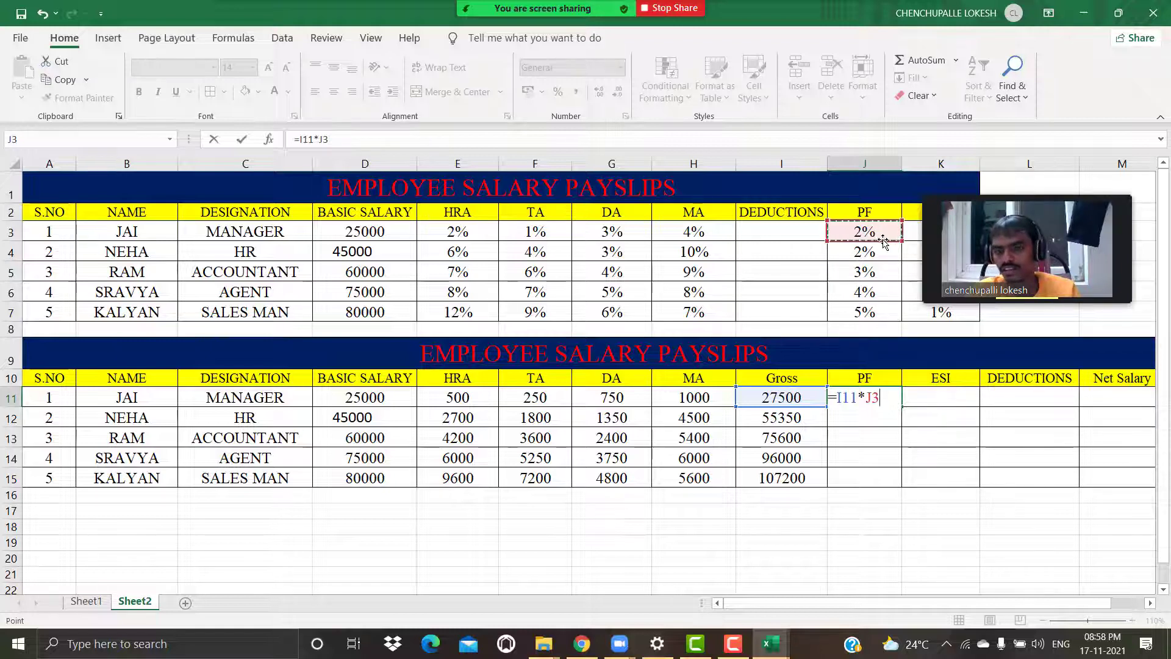
{"action": "key", "text": "Return"}
{"action": "left_click", "coordinate": [864, 397]}
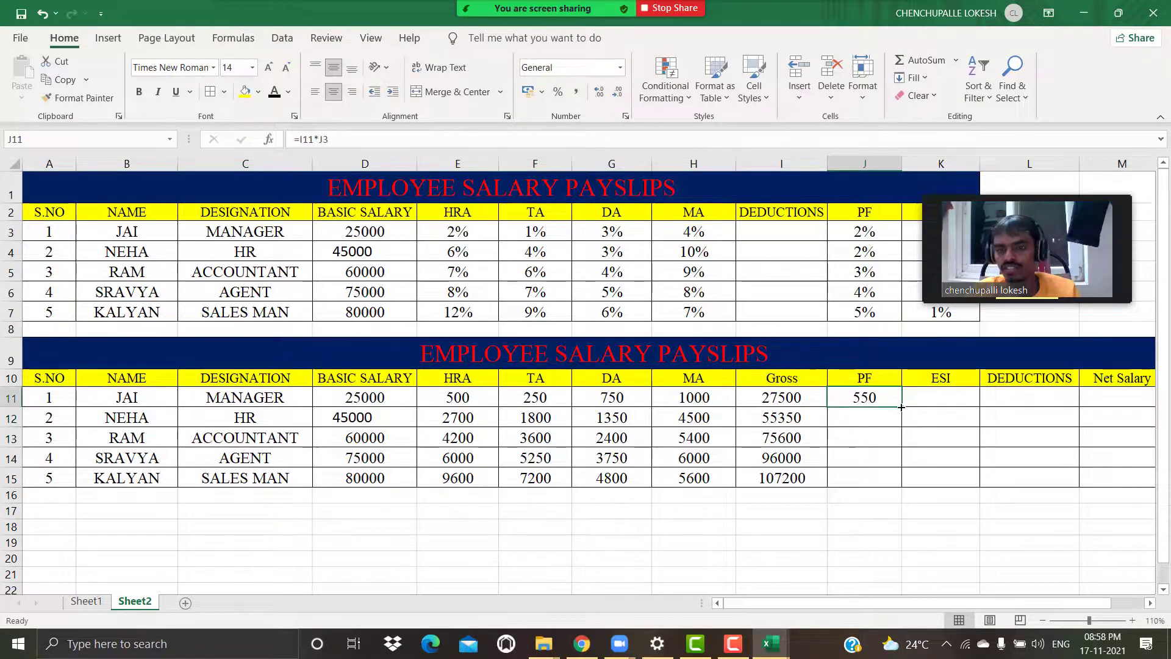
{"action": "left_click_drag", "start_coordinate": [901, 407], "coordinate": [902, 487]}
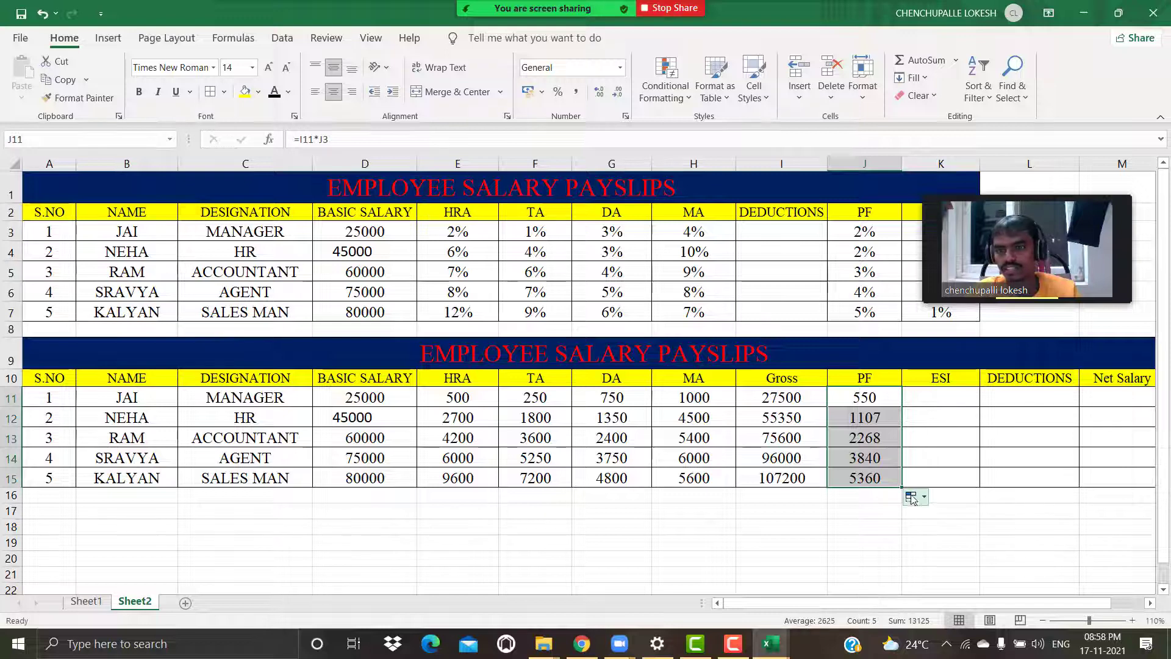
- Calculate the first employee's ESI in K11 with =I11*K3 and fill the formula down to K15
{"action": "mouse_move", "coordinate": [1041, 171]}
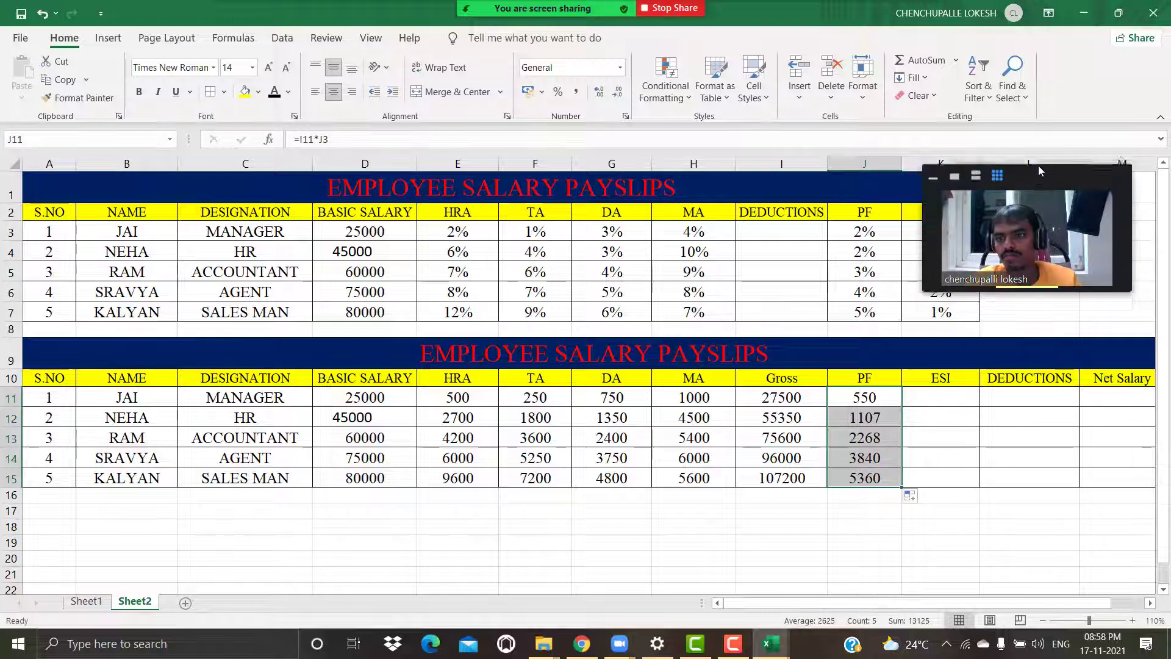
{"action": "left_click_drag", "start_coordinate": [1040, 170], "coordinate": [1058, 58]}
{"action": "left_click", "coordinate": [941, 392]}
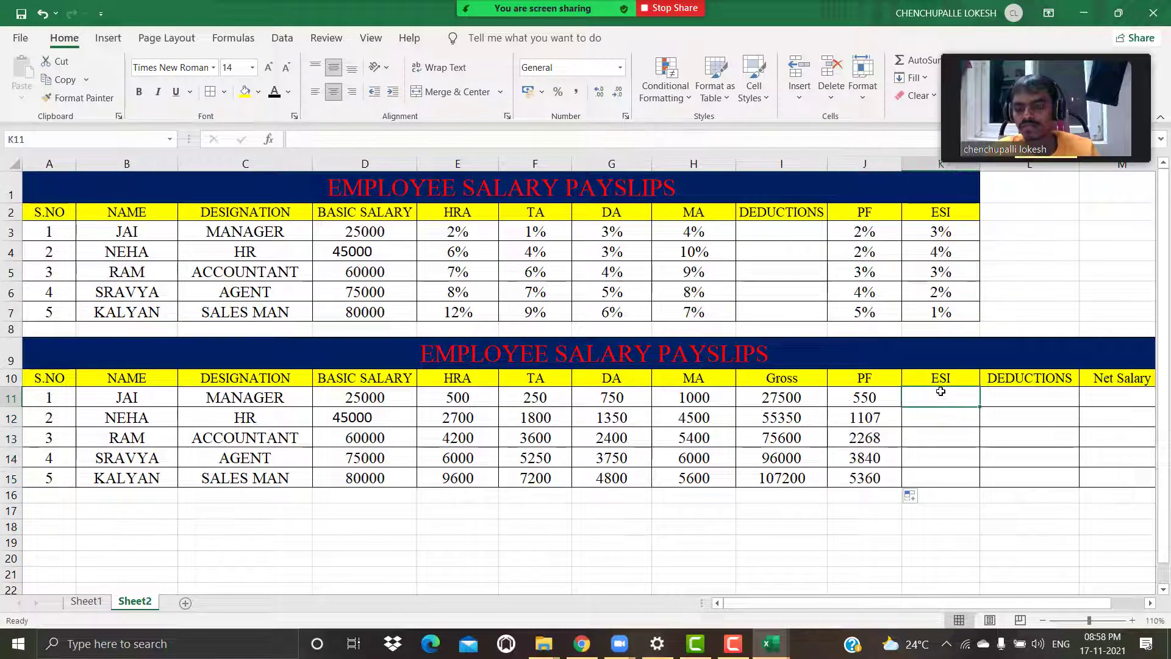
{"action": "type", "text": "="}
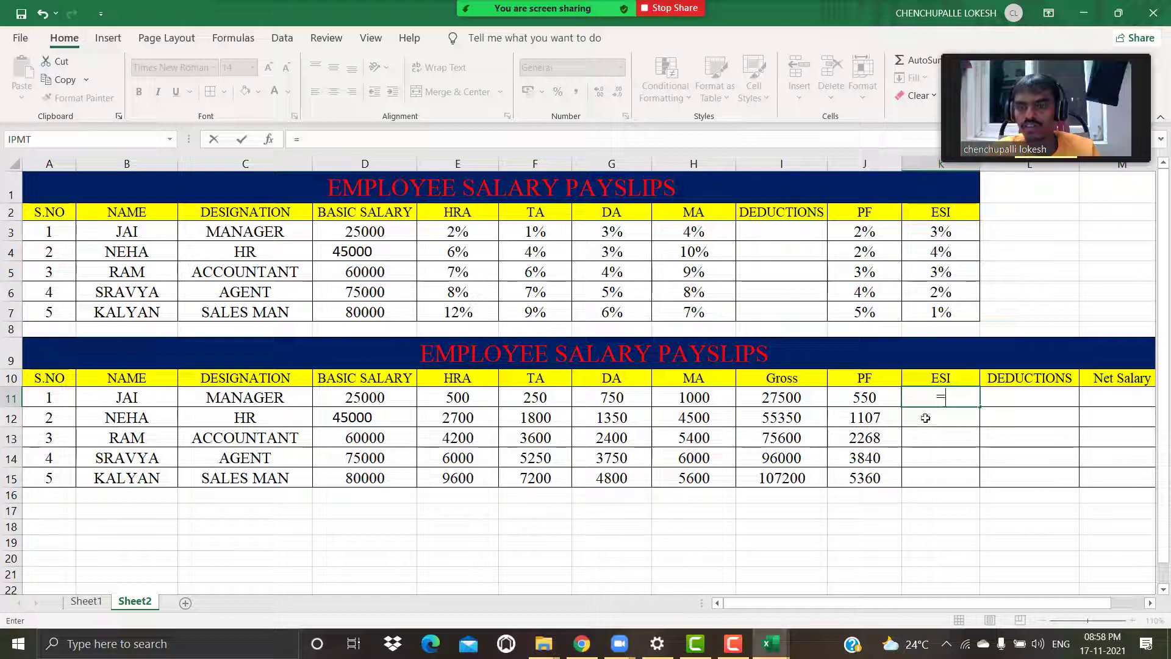
{"action": "left_click", "coordinate": [801, 397]}
{"action": "type", "text": "*"}
{"action": "left_click", "coordinate": [923, 235]}
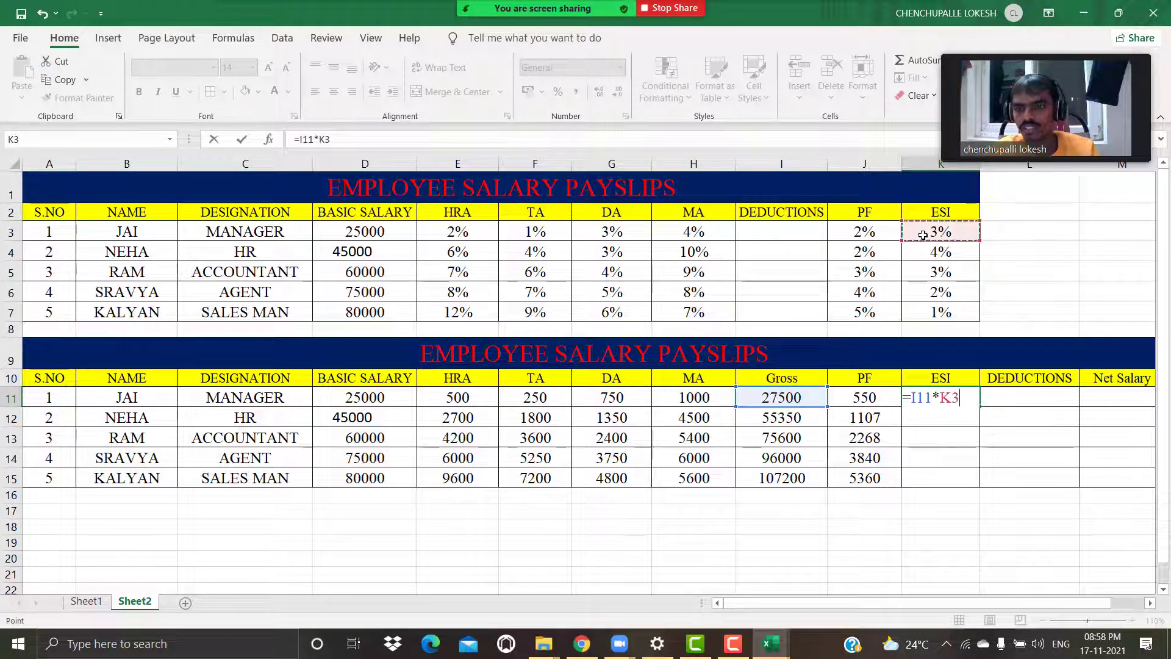
{"action": "key", "text": "Return"}
{"action": "left_click", "coordinate": [957, 397]}
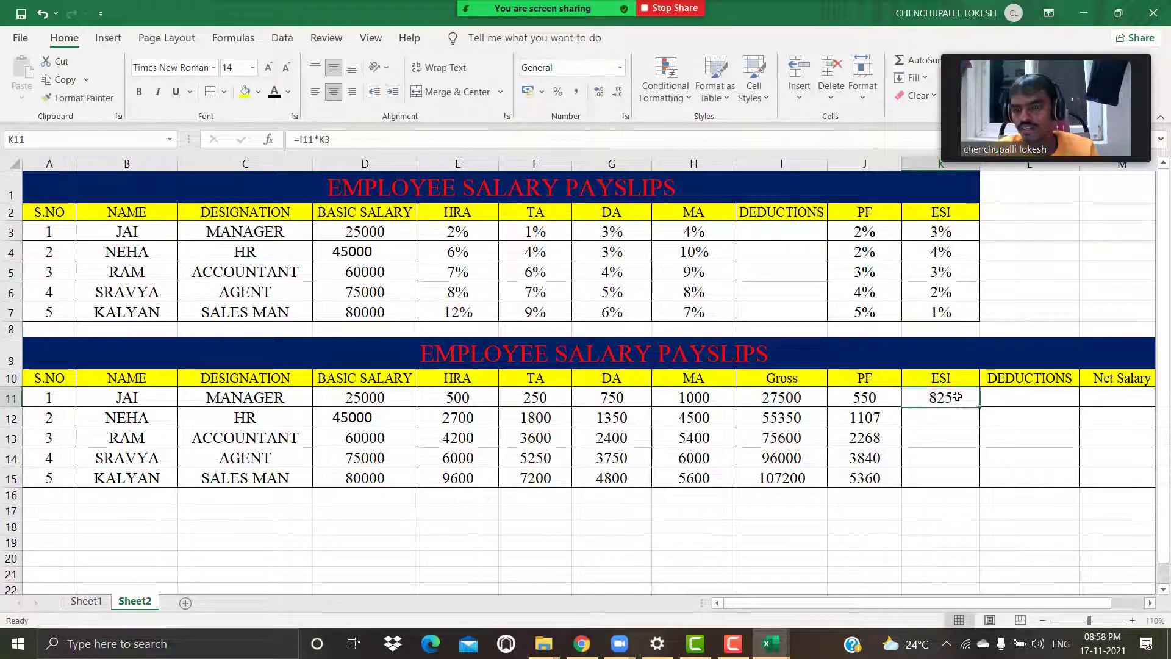
{"action": "double_click", "coordinate": [978, 406]}
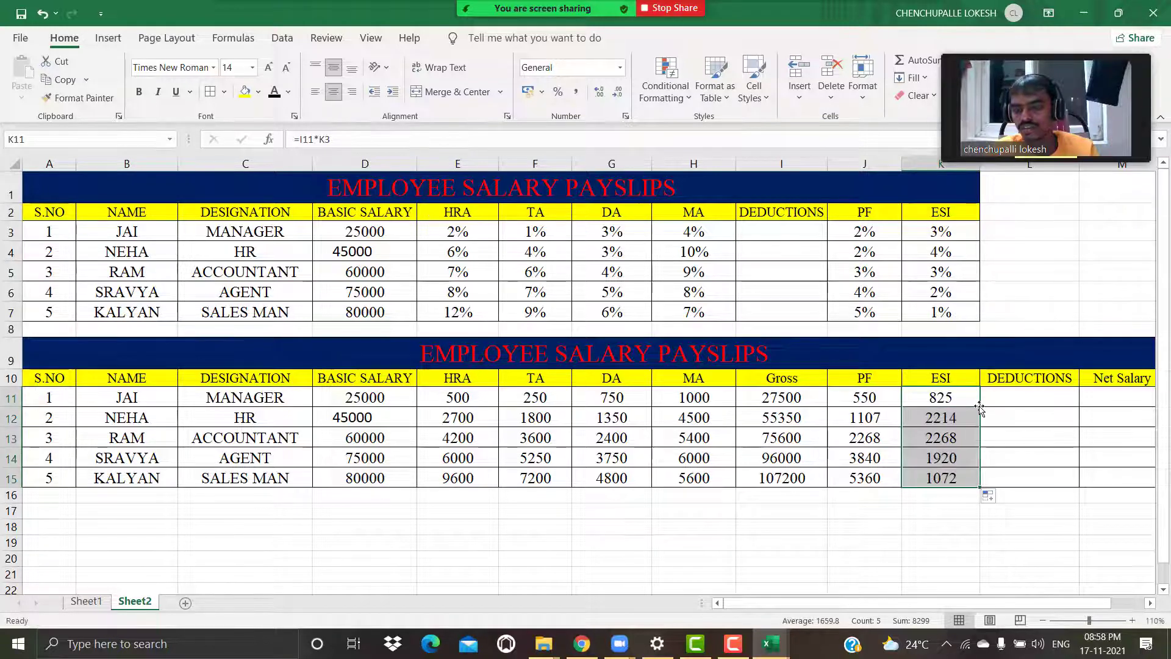
- Calculate the first employee's deductions in L11 with =J11+K11 and fill the formula down to L15
{"action": "left_click_drag", "start_coordinate": [884, 398], "coordinate": [957, 400]}
{"action": "left_click", "coordinate": [1000, 397]}
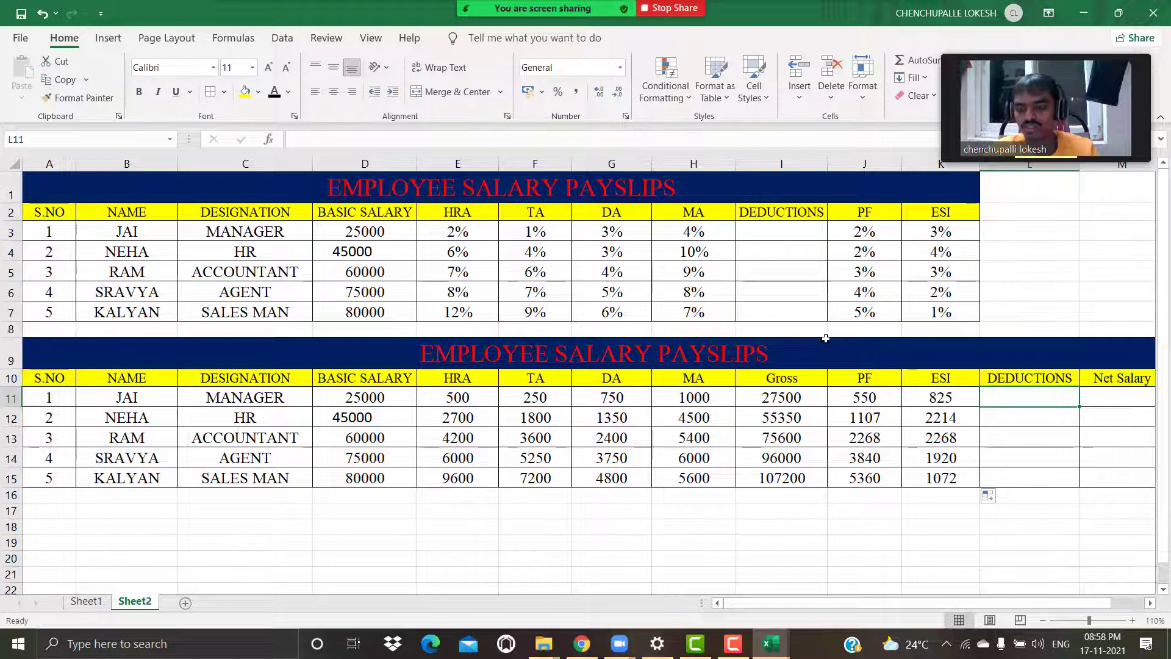
{"action": "type", "text": "="}
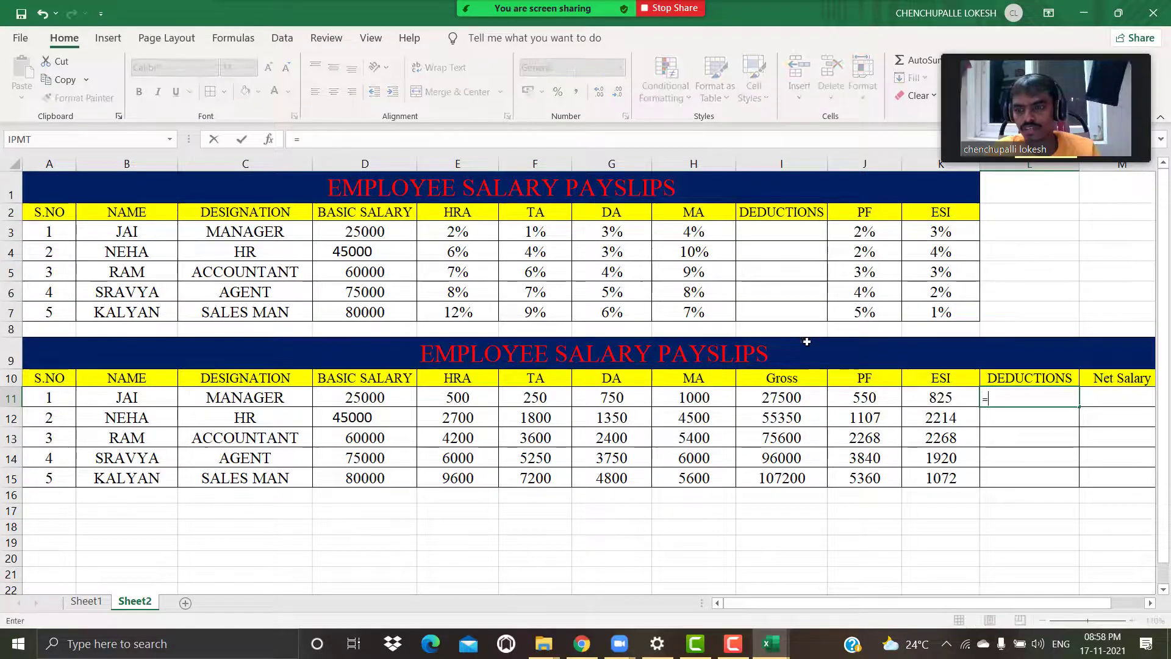
{"action": "left_click", "coordinate": [882, 398]}
{"action": "type", "text": "+"}
{"action": "left_click", "coordinate": [942, 401]}
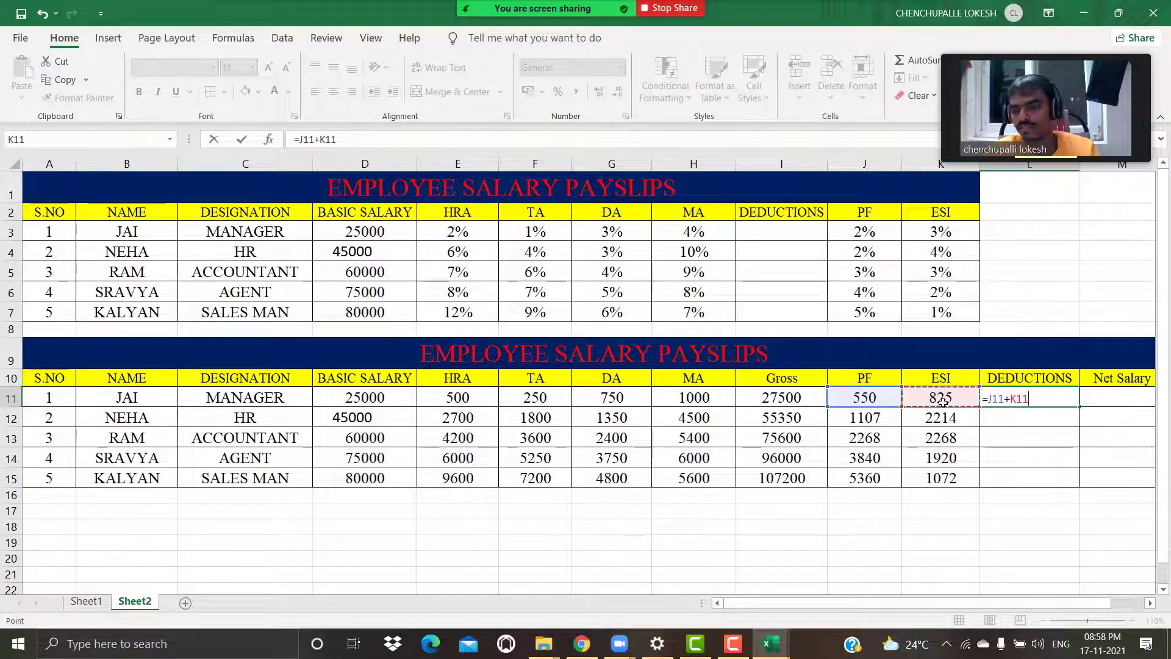
{"action": "key", "text": "Return"}
{"action": "left_click", "coordinate": [1043, 402]}
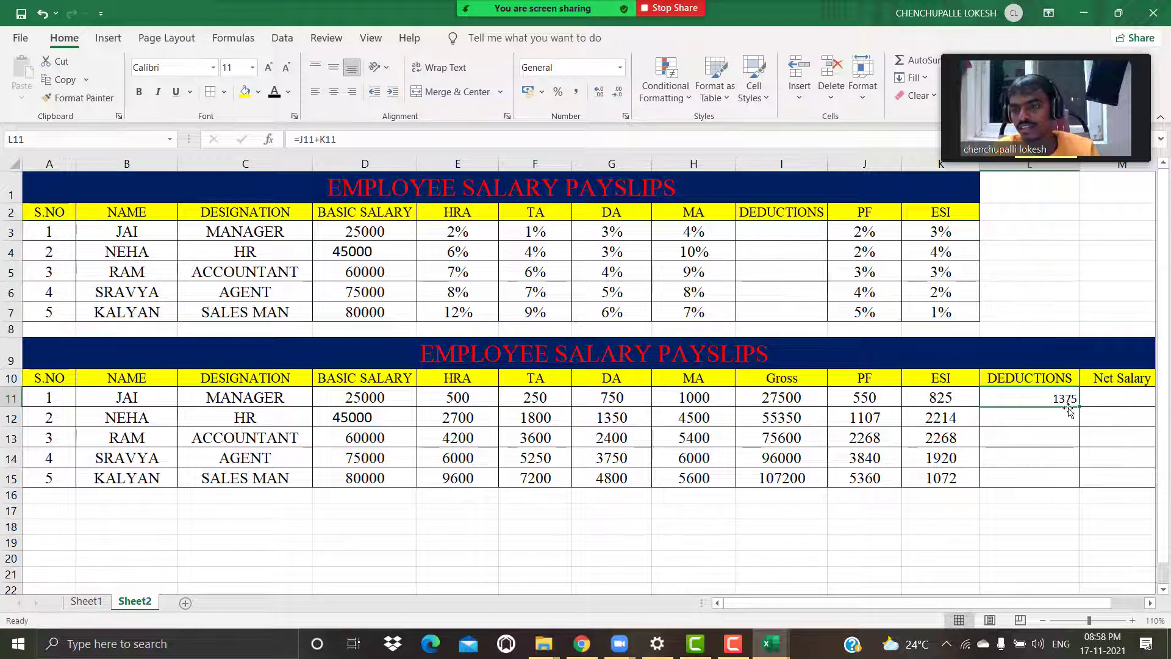
{"action": "double_click", "coordinate": [1079, 409]}
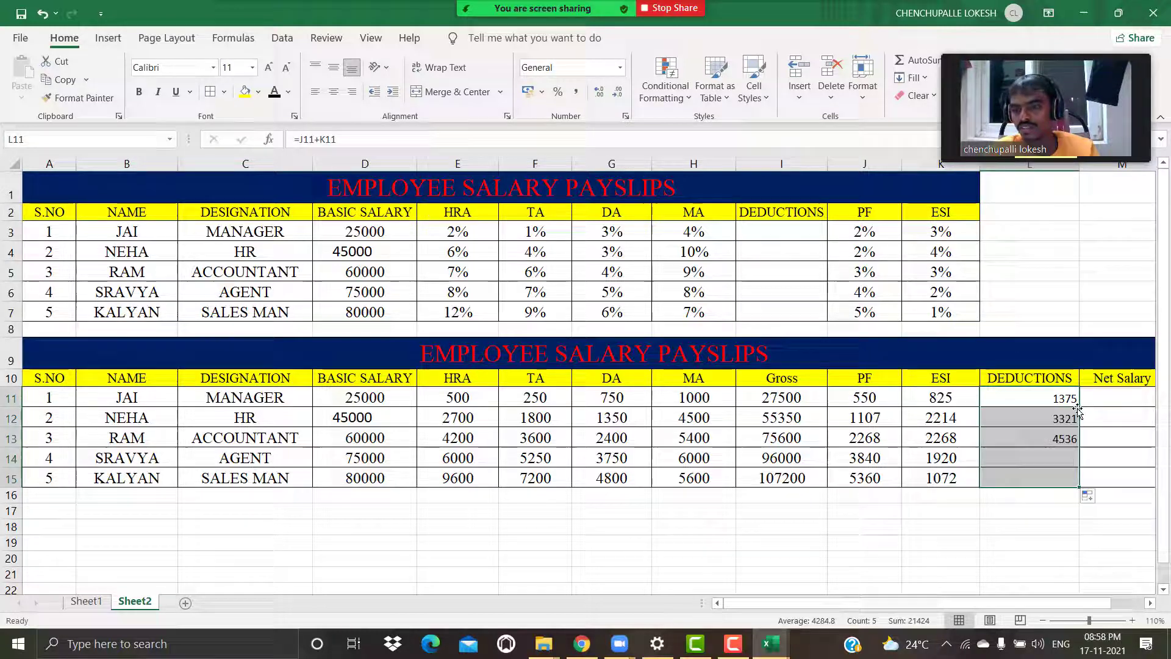
{"action": "left_click", "coordinate": [1047, 399]}
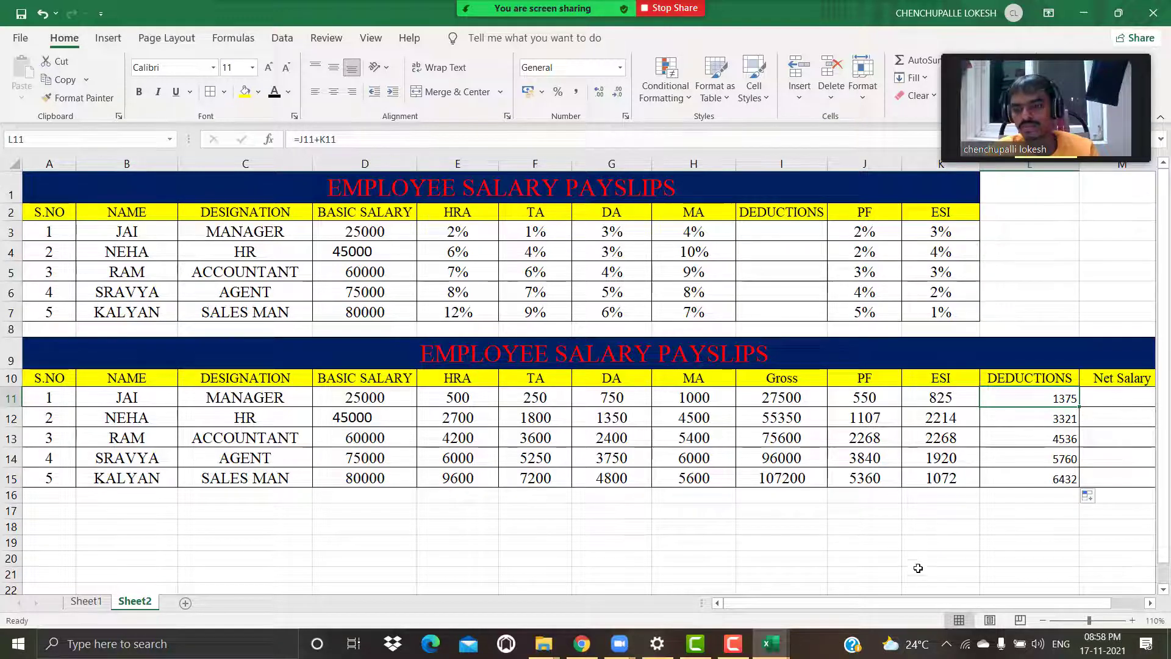
- Calculate the first employee's Net Salary in M11 with =I11-L11 and fill the formula down to M15
{"action": "left_click_drag", "start_coordinate": [923, 604], "coordinate": [998, 609]}
{"action": "left_click", "coordinate": [1052, 404]}
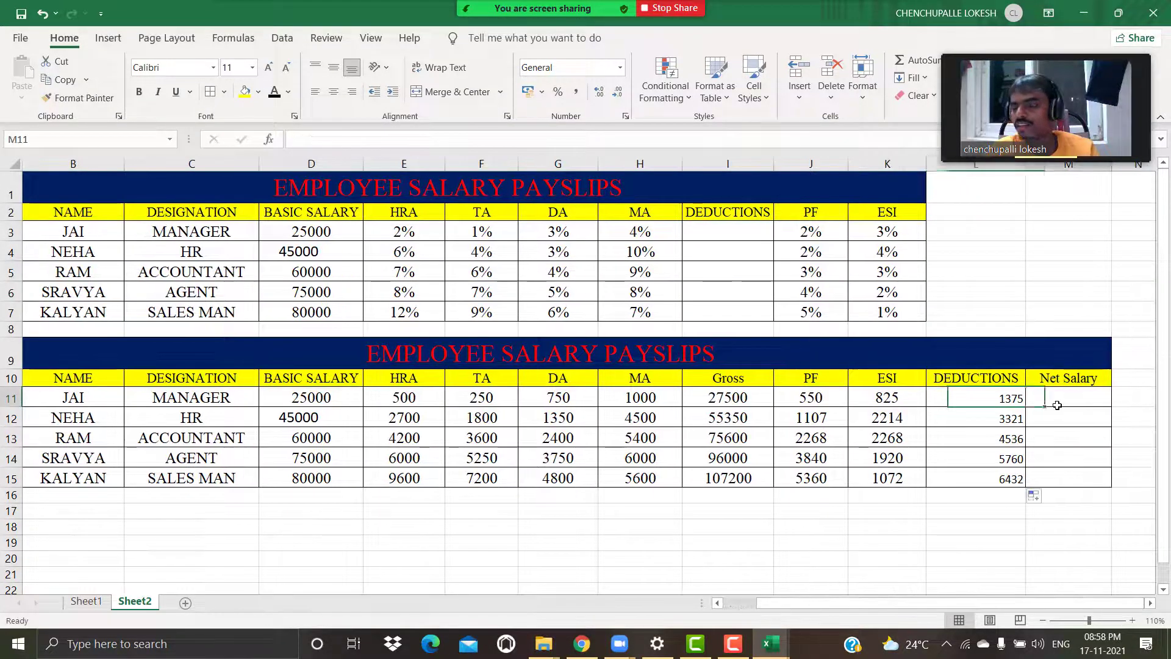
{"action": "type", "text": "="}
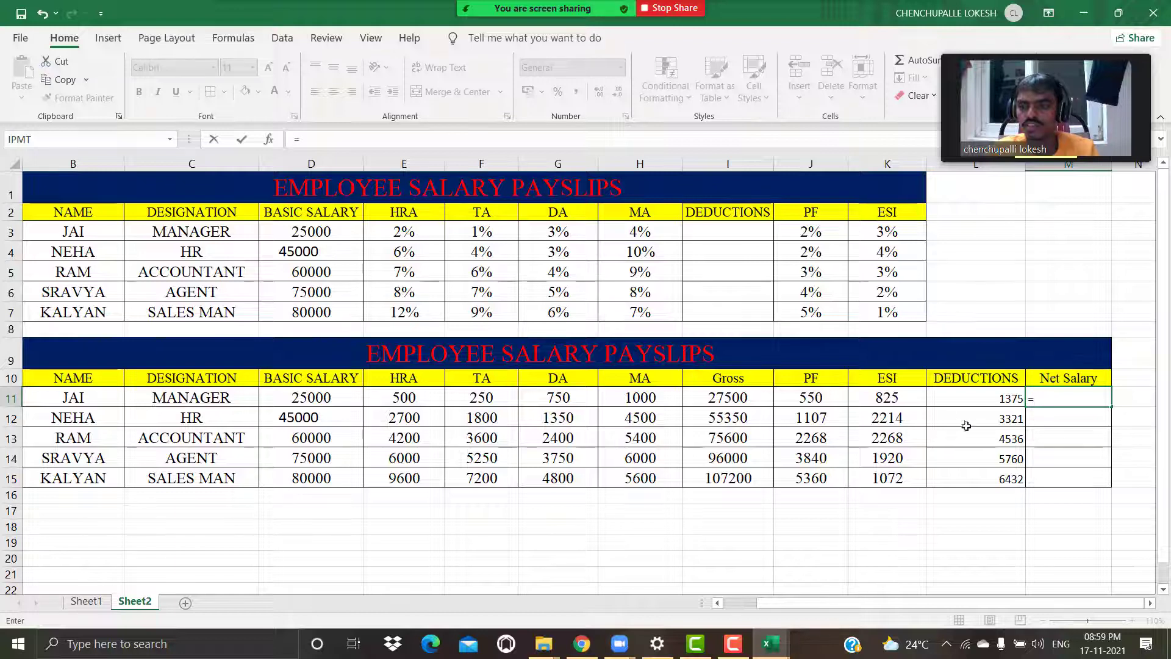
{"action": "left_click", "coordinate": [753, 400]}
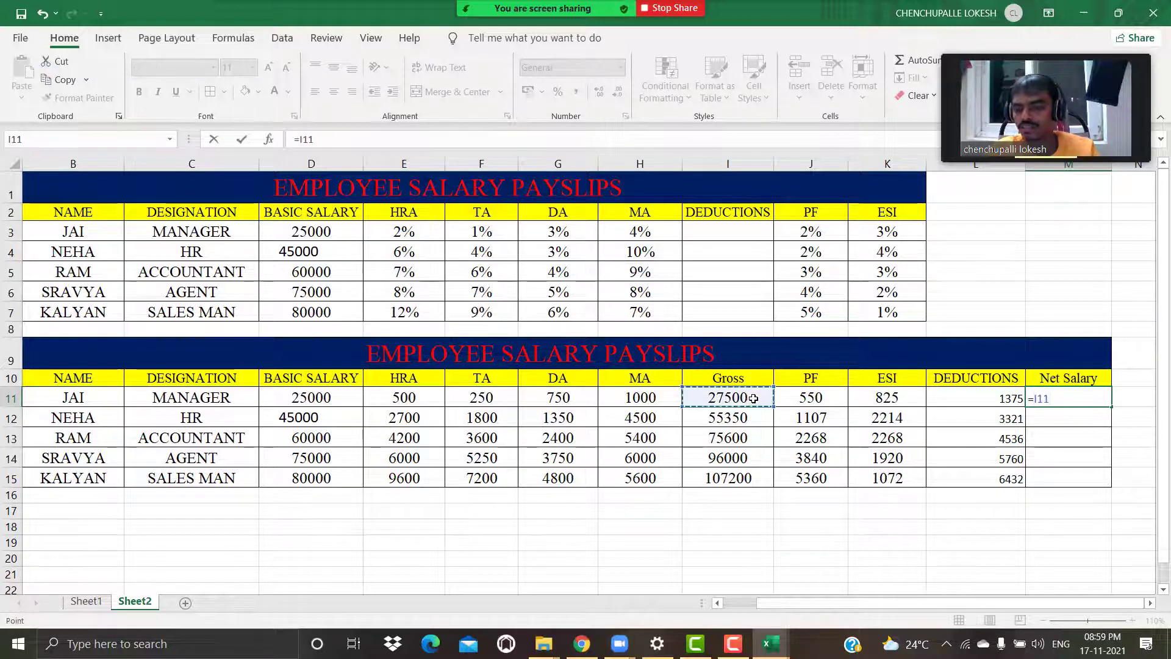
{"action": "type", "text": "-"}
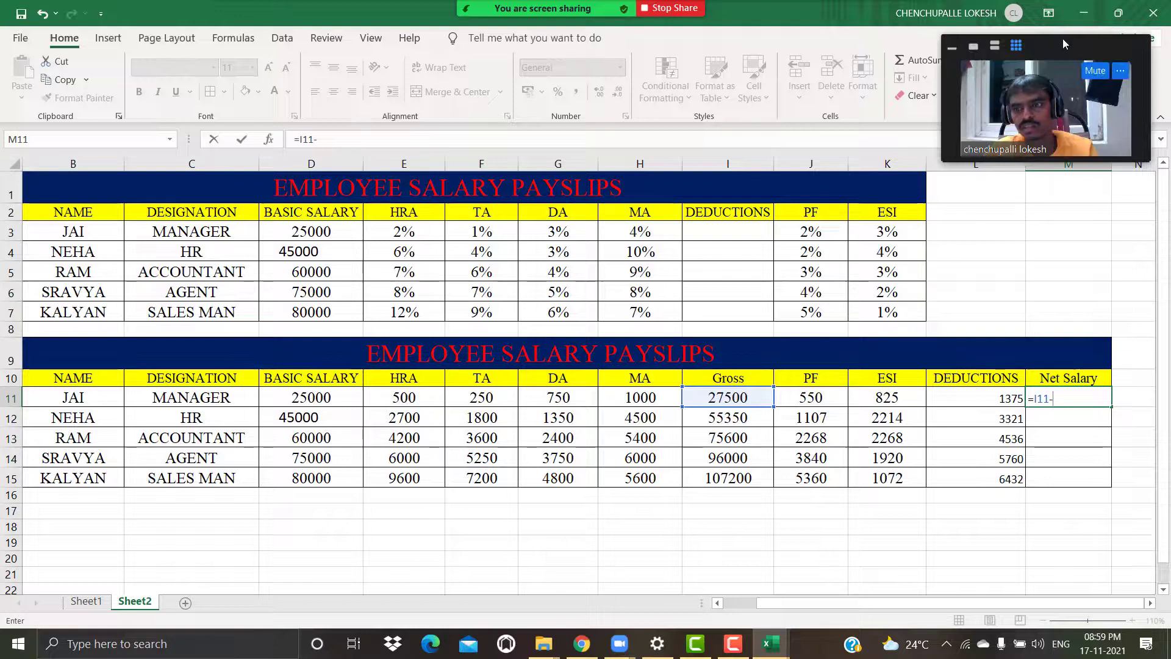
{"action": "left_click_drag", "start_coordinate": [1063, 40], "coordinate": [1057, 191]}
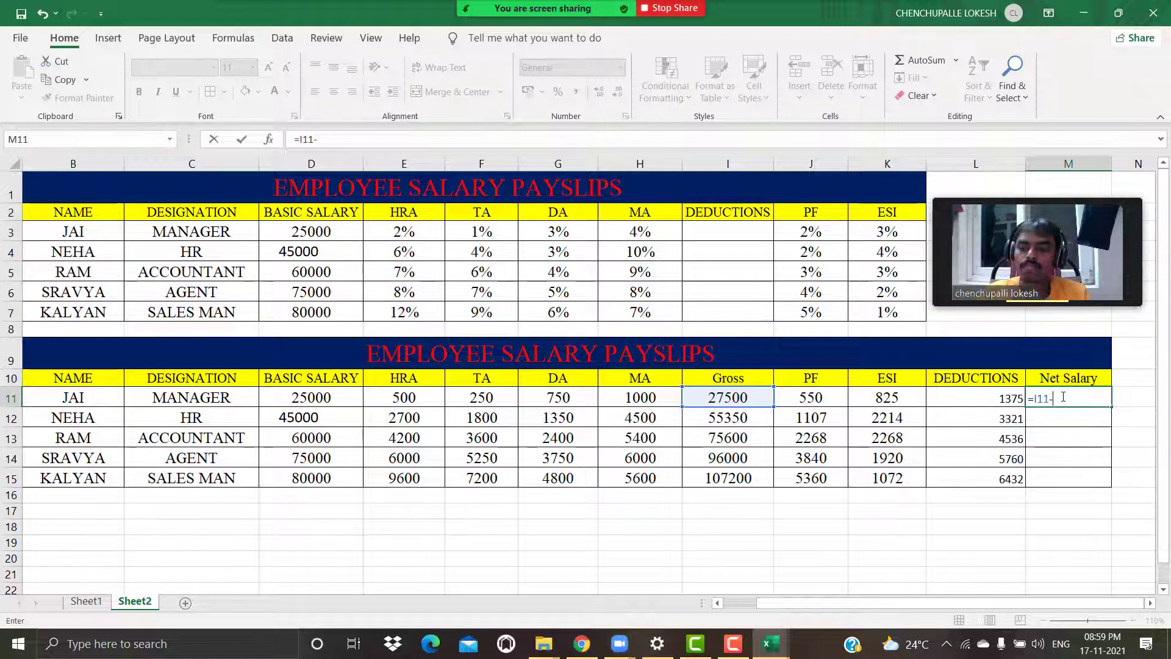
{"action": "left_click", "coordinate": [981, 399]}
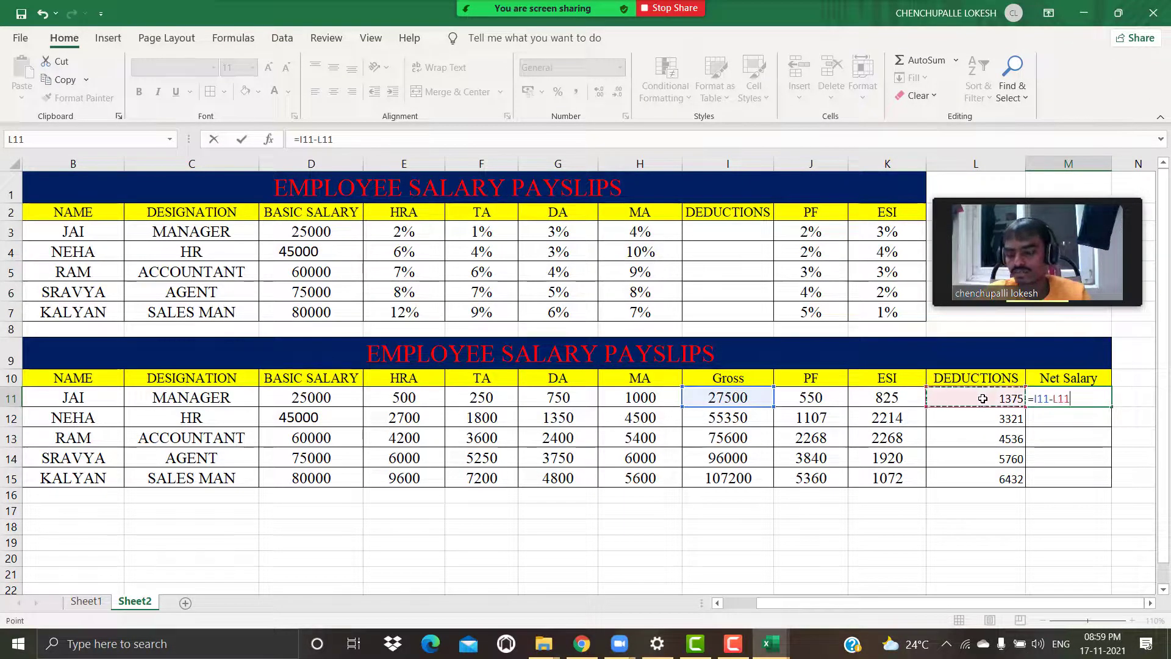
{"action": "key", "text": "Return"}
{"action": "left_click", "coordinate": [1085, 402]}
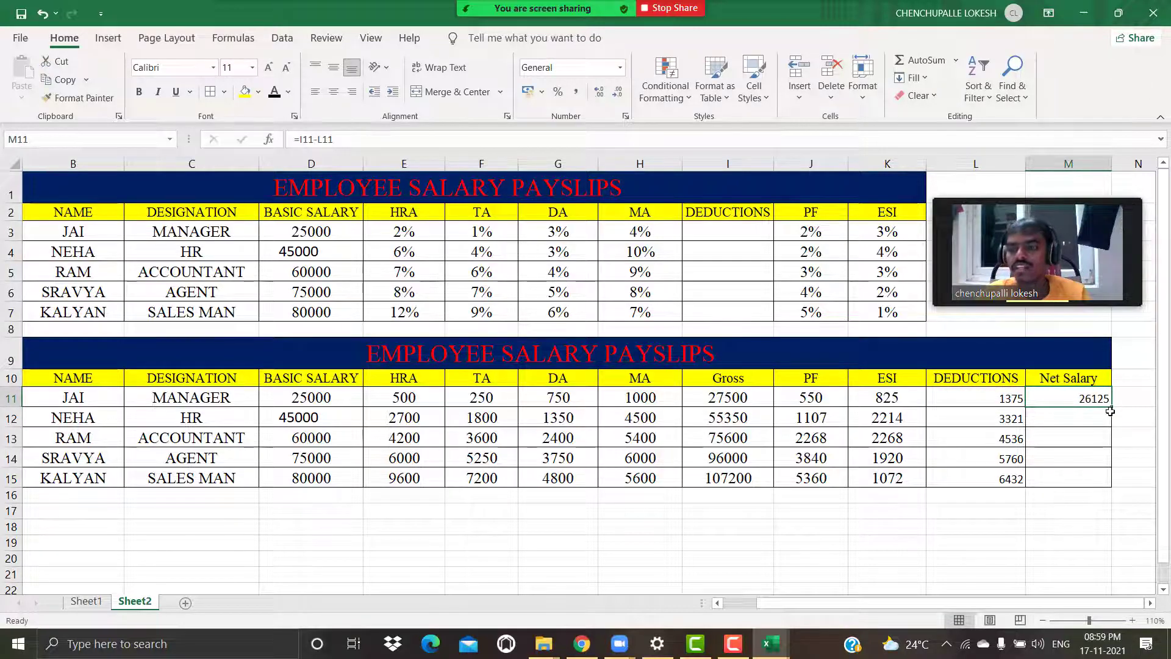
{"action": "double_click", "coordinate": [1113, 409]}
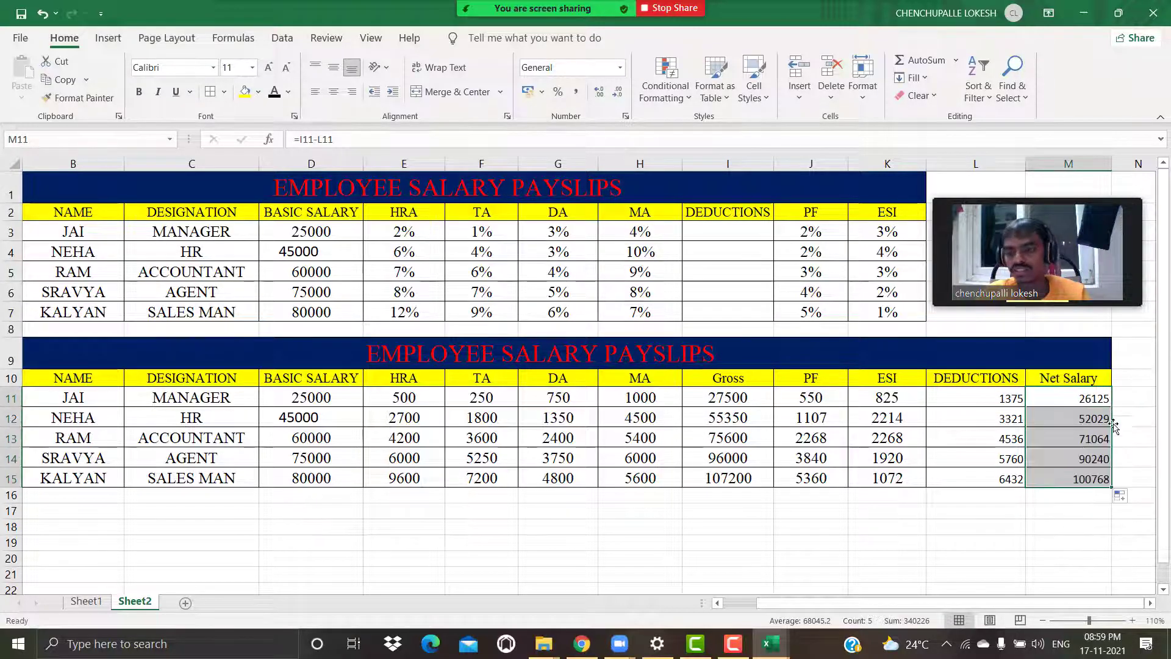
{"action": "left_click_drag", "start_coordinate": [982, 404], "coordinate": [1079, 475]}
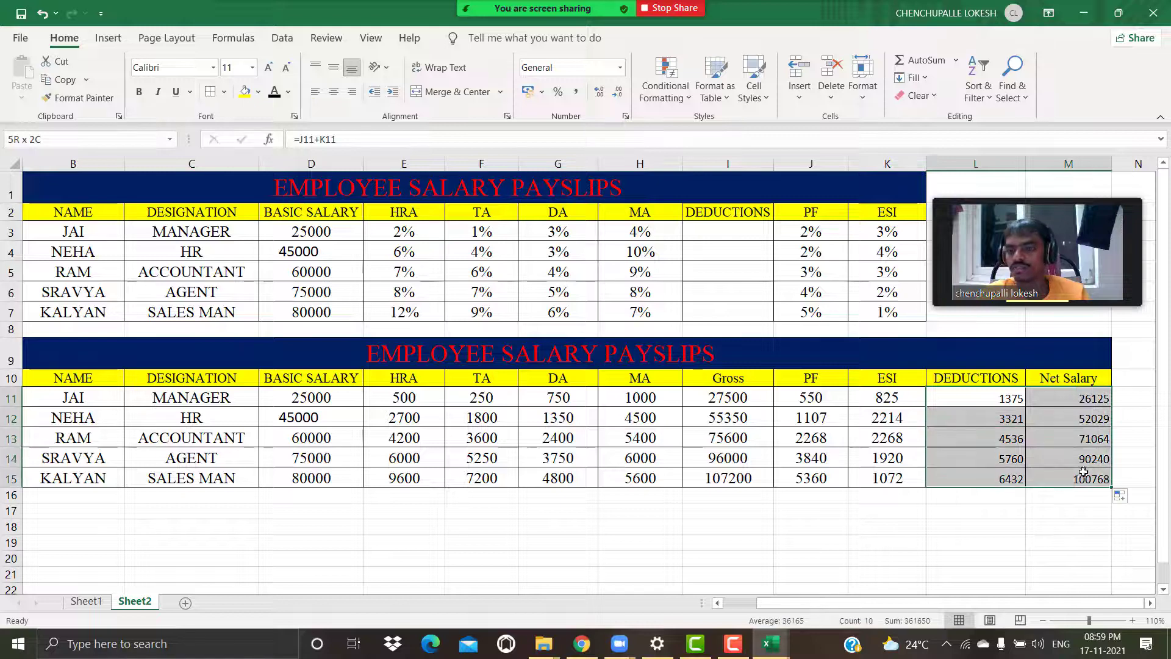
{"action": "left_click", "coordinate": [716, 399]}
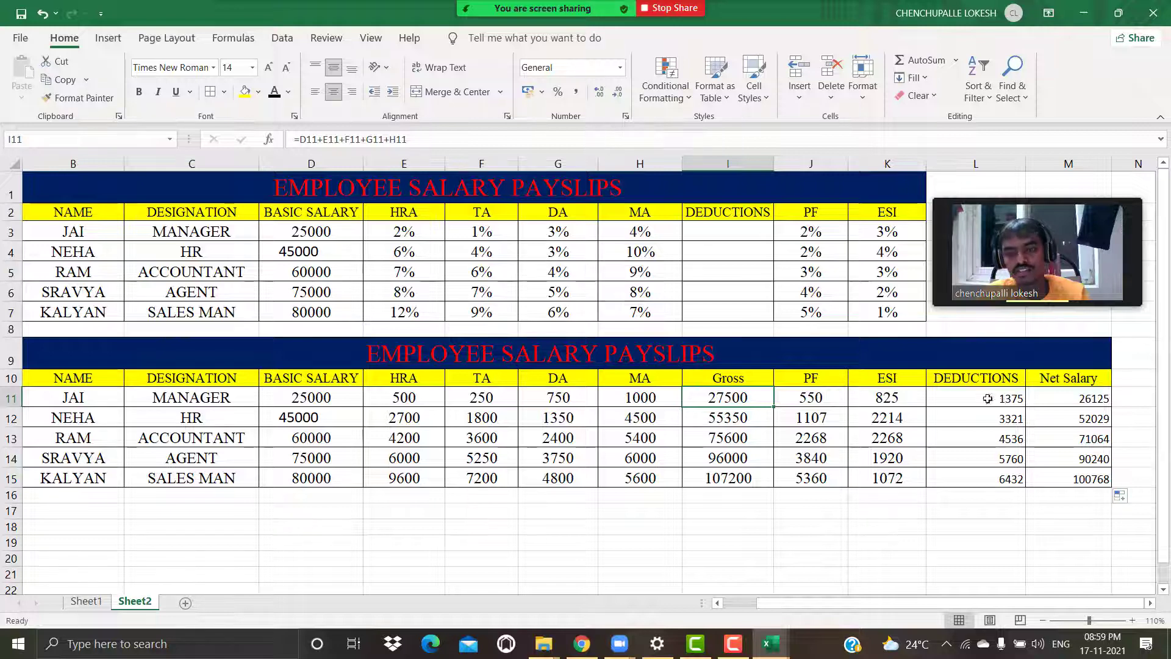
- Increase the font size of the deductions and Net Salary values in L11:M15 to 16
{"action": "left_click", "coordinate": [1053, 398]}
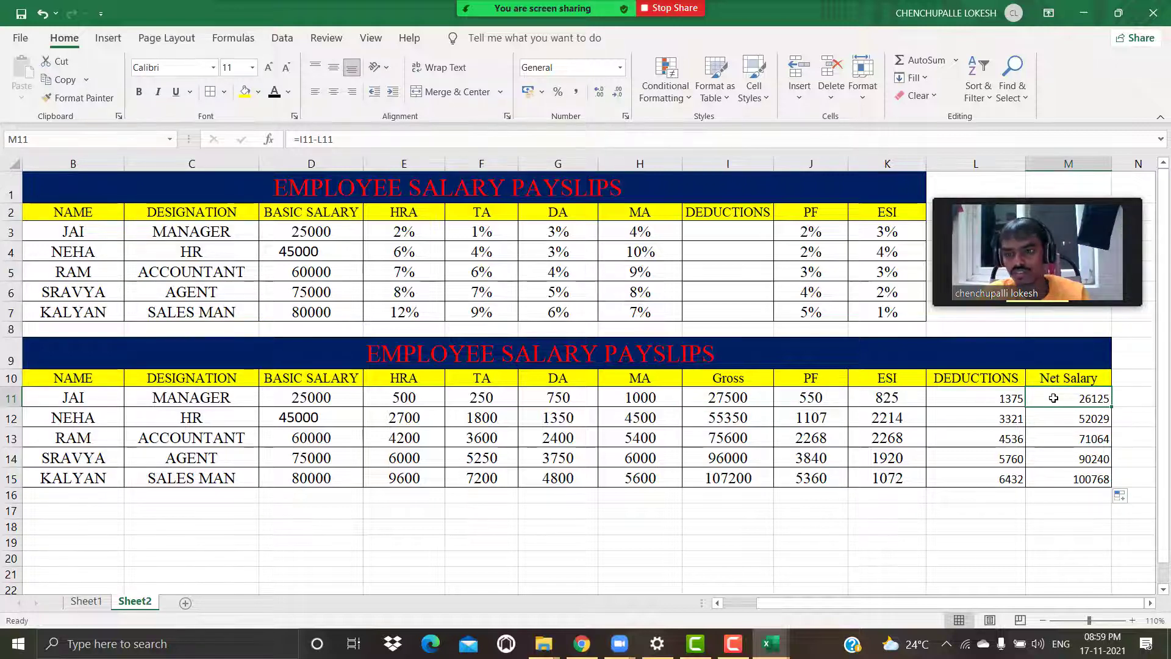
{"action": "left_click_drag", "start_coordinate": [978, 400], "coordinate": [1054, 473]}
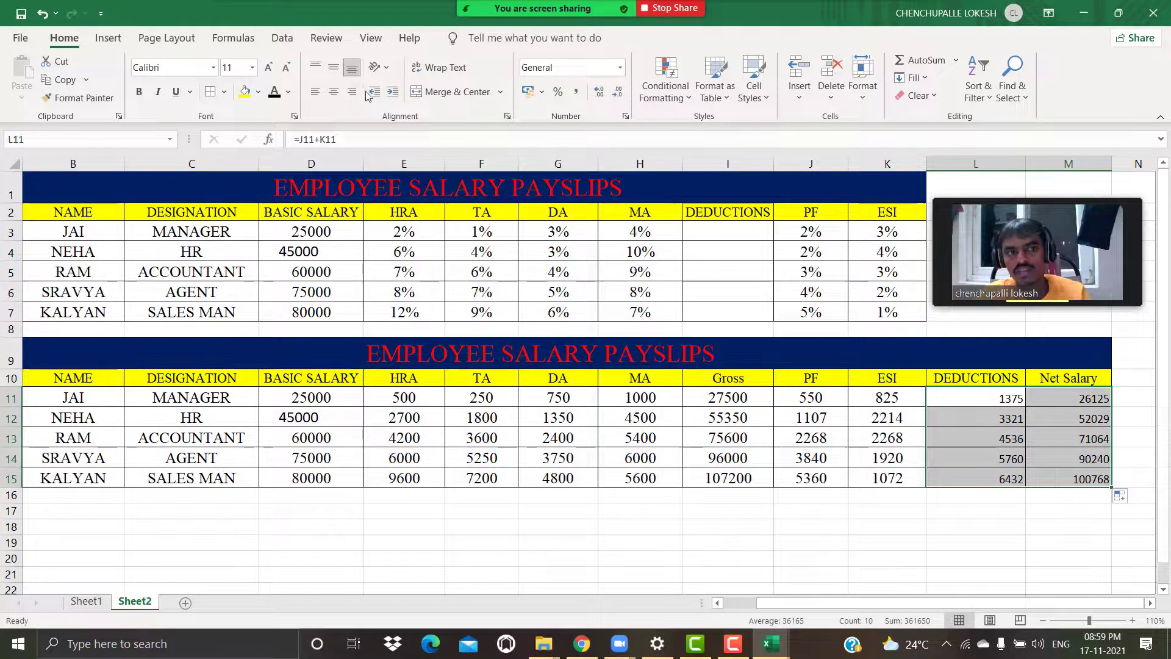
{"action": "left_click", "coordinate": [269, 67]}
{"action": "left_click", "coordinate": [269, 68]}
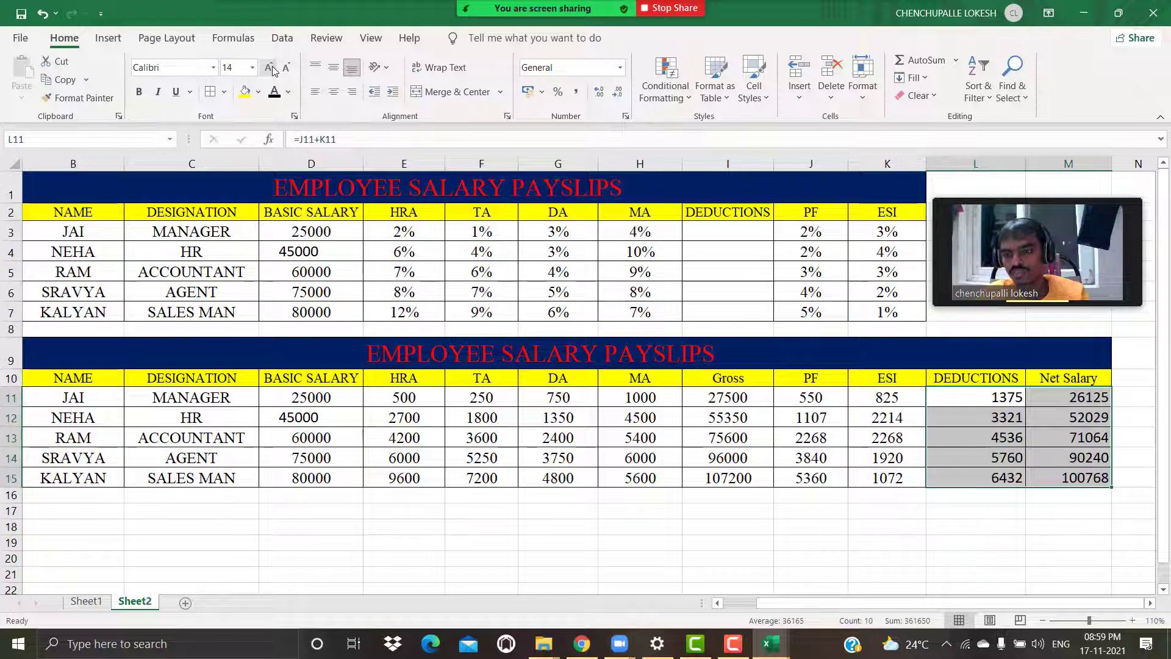
{"action": "left_click", "coordinate": [269, 67]}
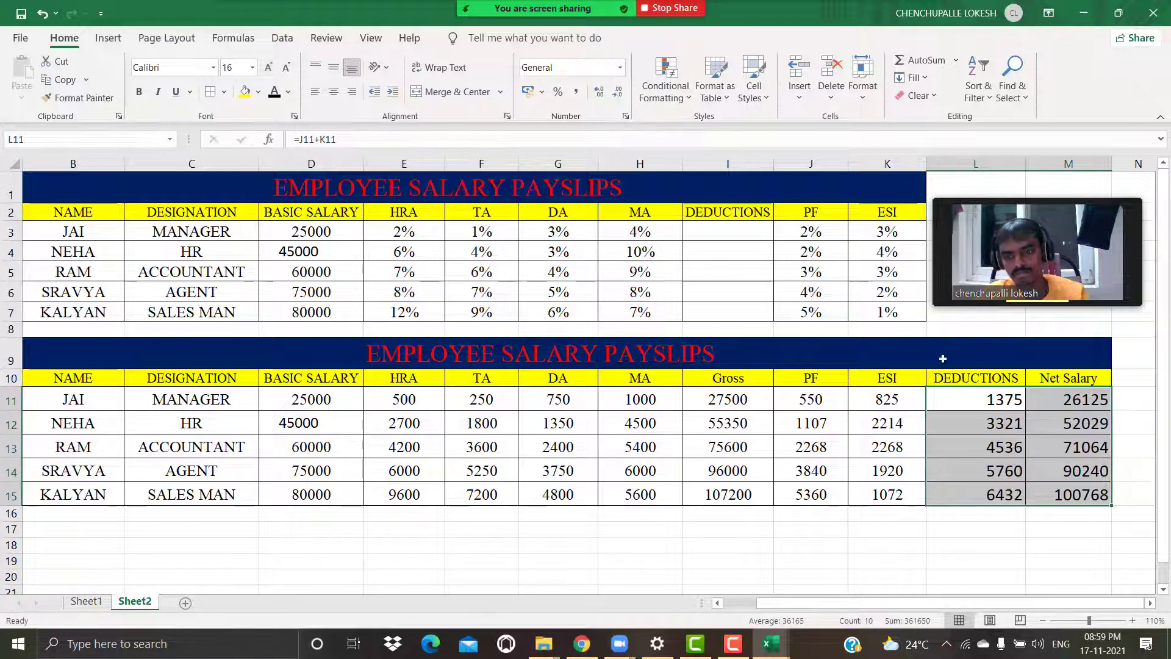
{"action": "left_click", "coordinate": [965, 397]}
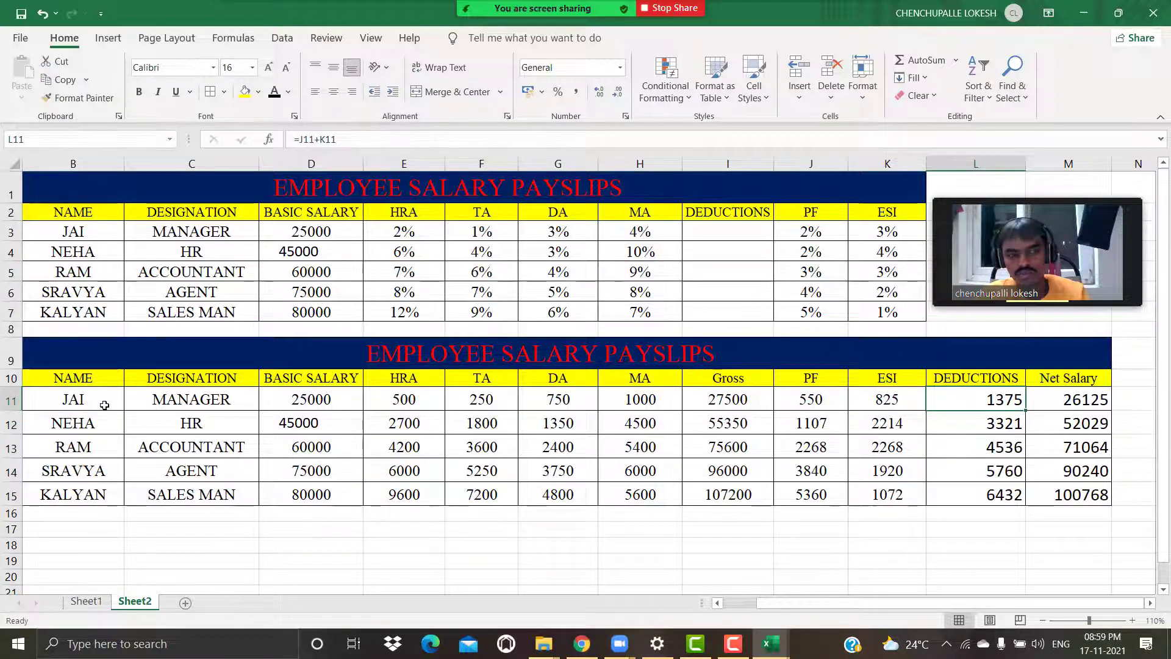
- Bring the S.NO column back into view and set the sheet zoom to 100% to view both payslip tables in full
{"action": "left_click", "coordinate": [803, 604]}
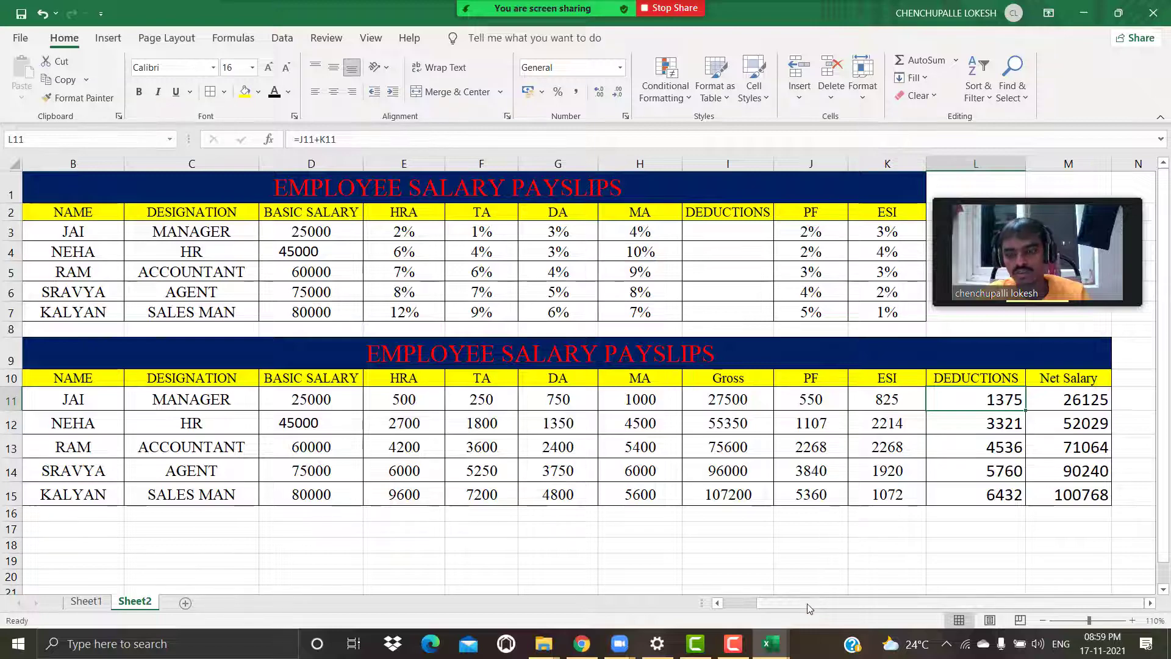
{"action": "left_click_drag", "start_coordinate": [803, 604], "coordinate": [758, 554]}
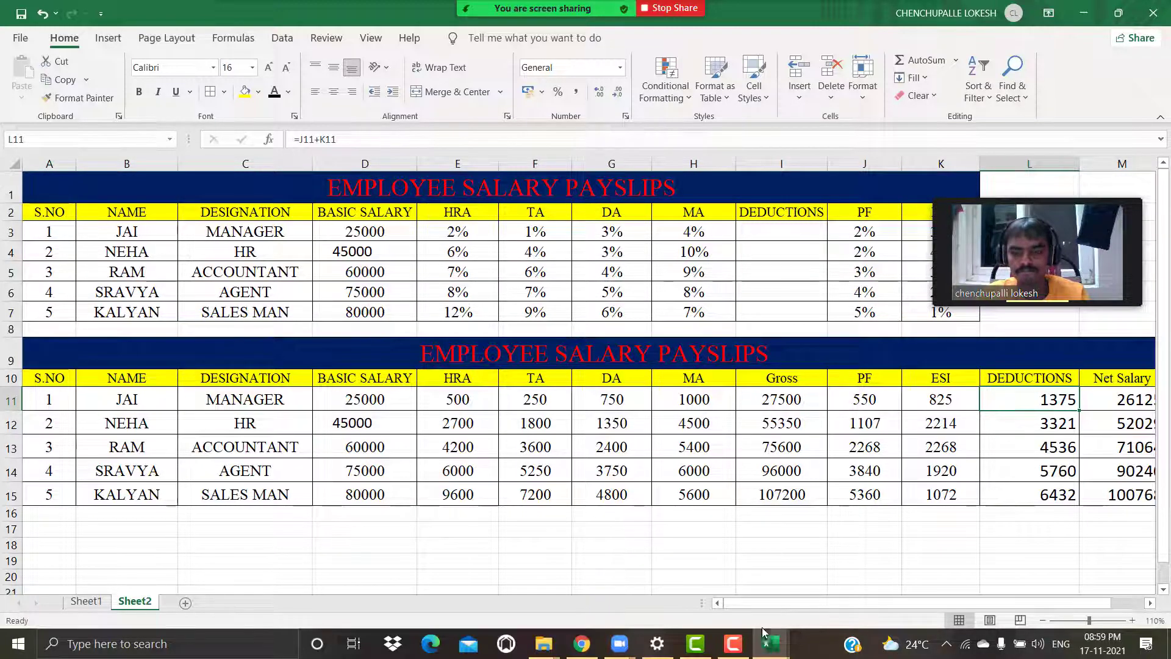
{"action": "left_click", "coordinate": [1043, 620]}
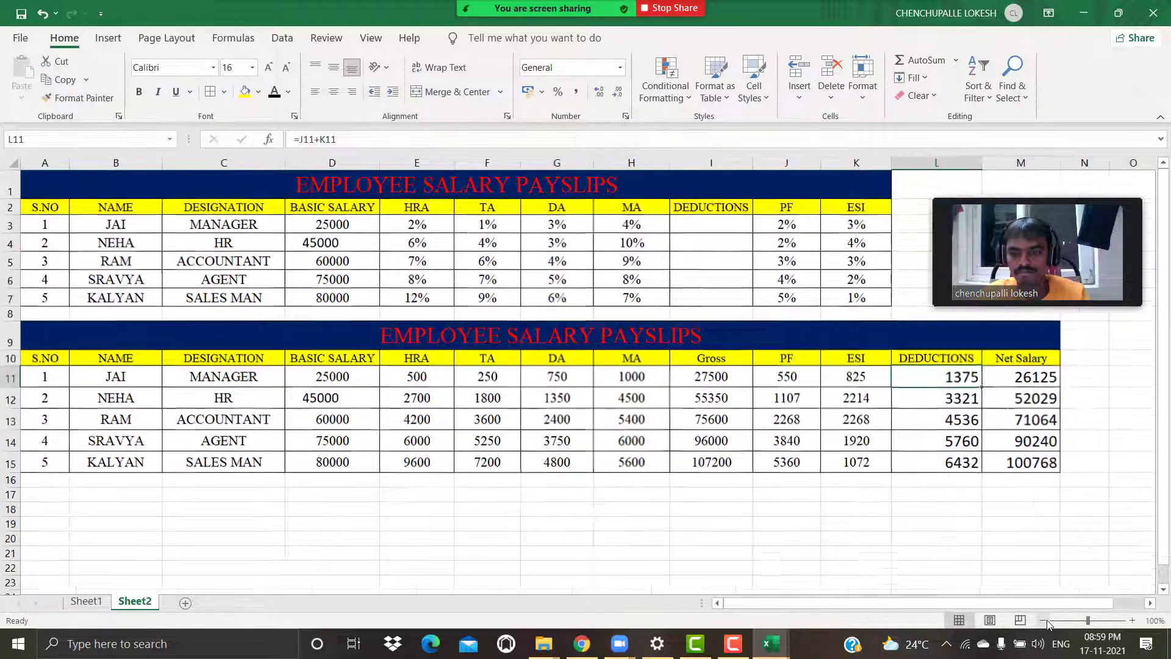
{"action": "left_click", "coordinate": [732, 507]}
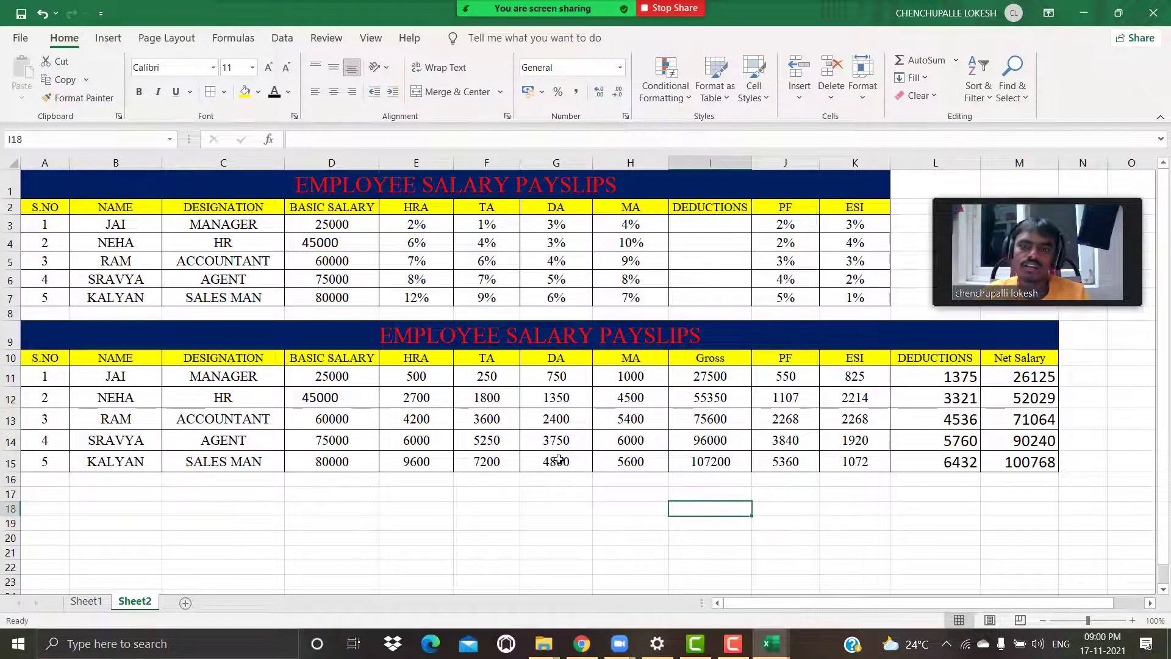
{"action": "mouse_move", "coordinate": [1028, 229]}
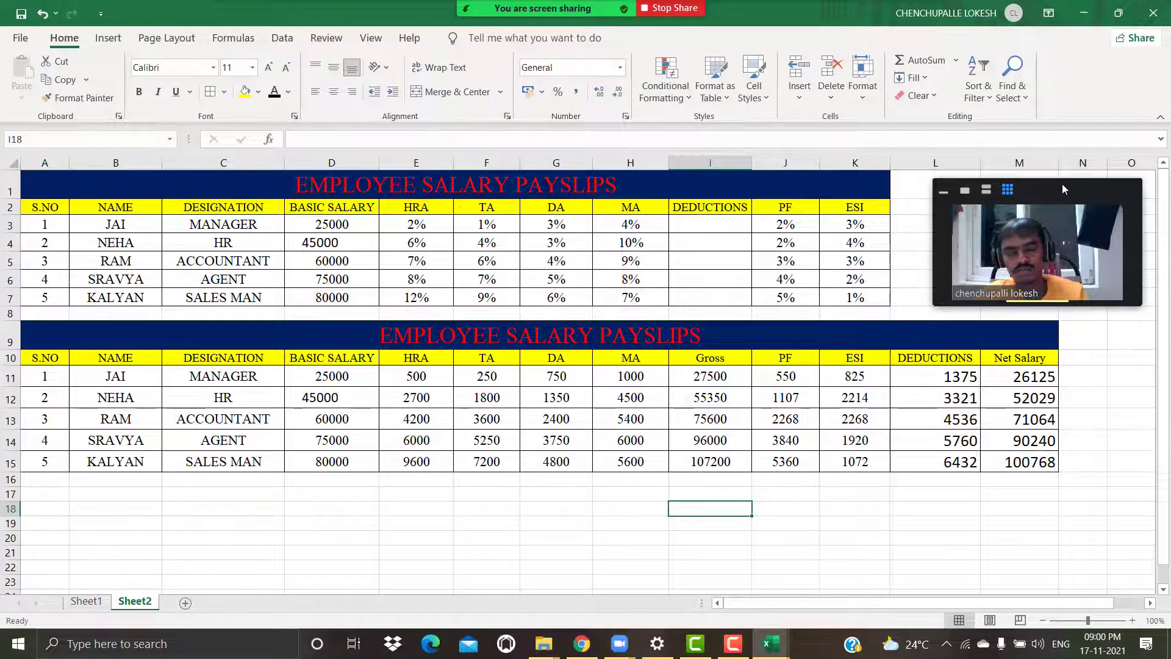
{"action": "left_click_drag", "start_coordinate": [1063, 185], "coordinate": [1034, 183]}
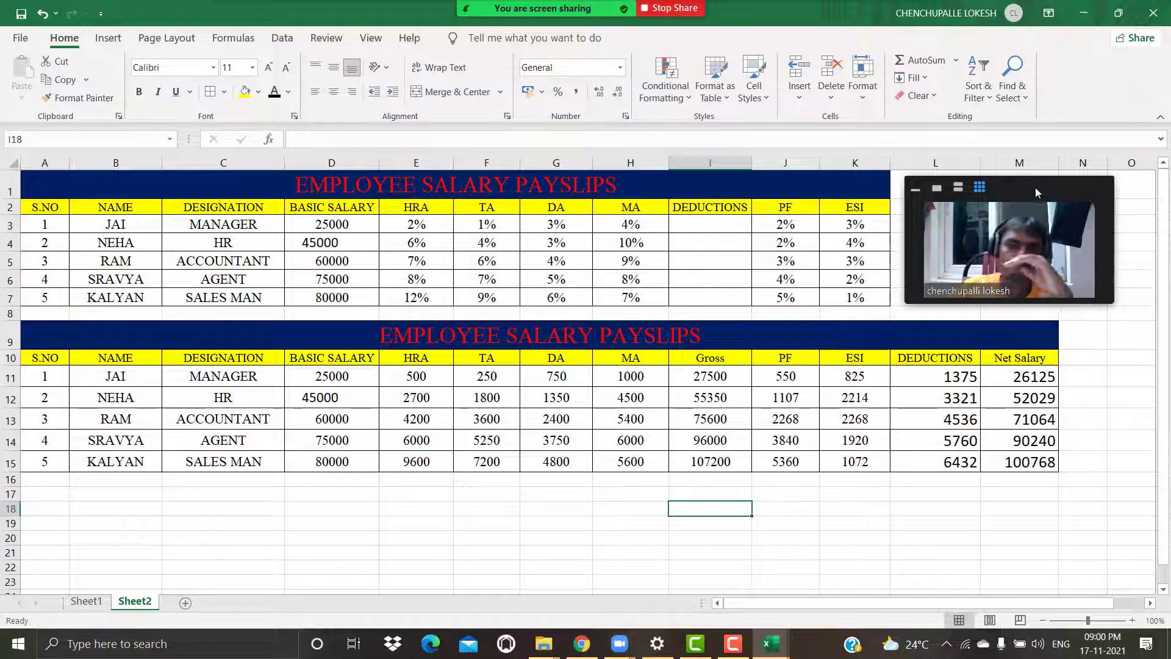
{"action": "mouse_move", "coordinate": [1037, 214]}
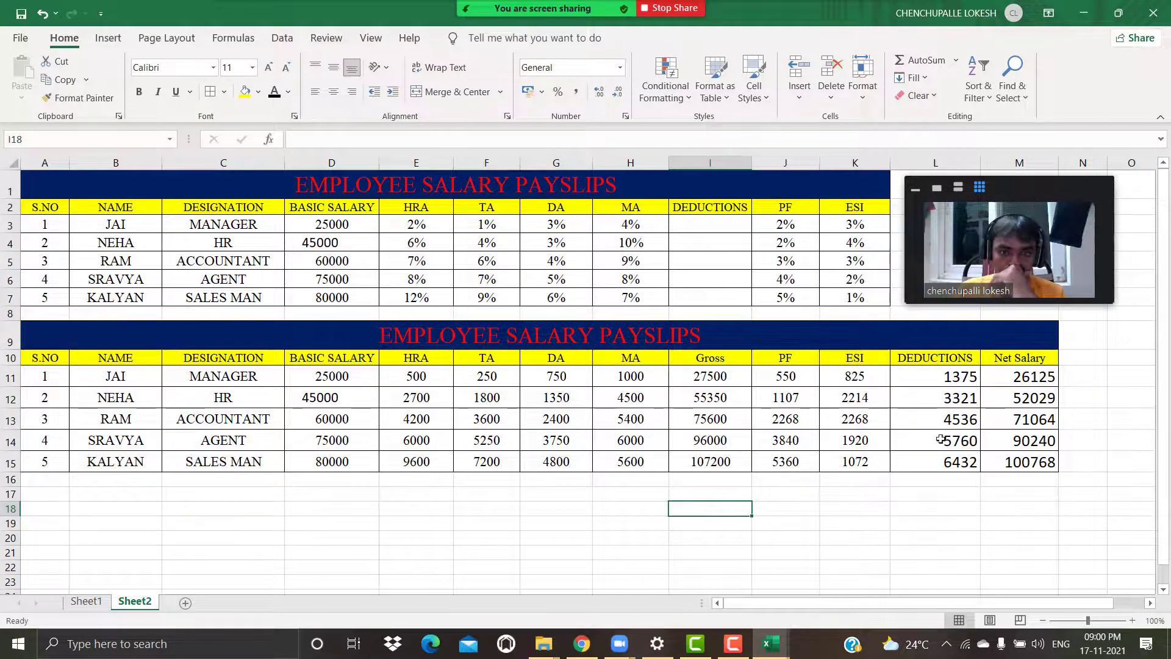
{"action": "left_click", "coordinate": [456, 14]}
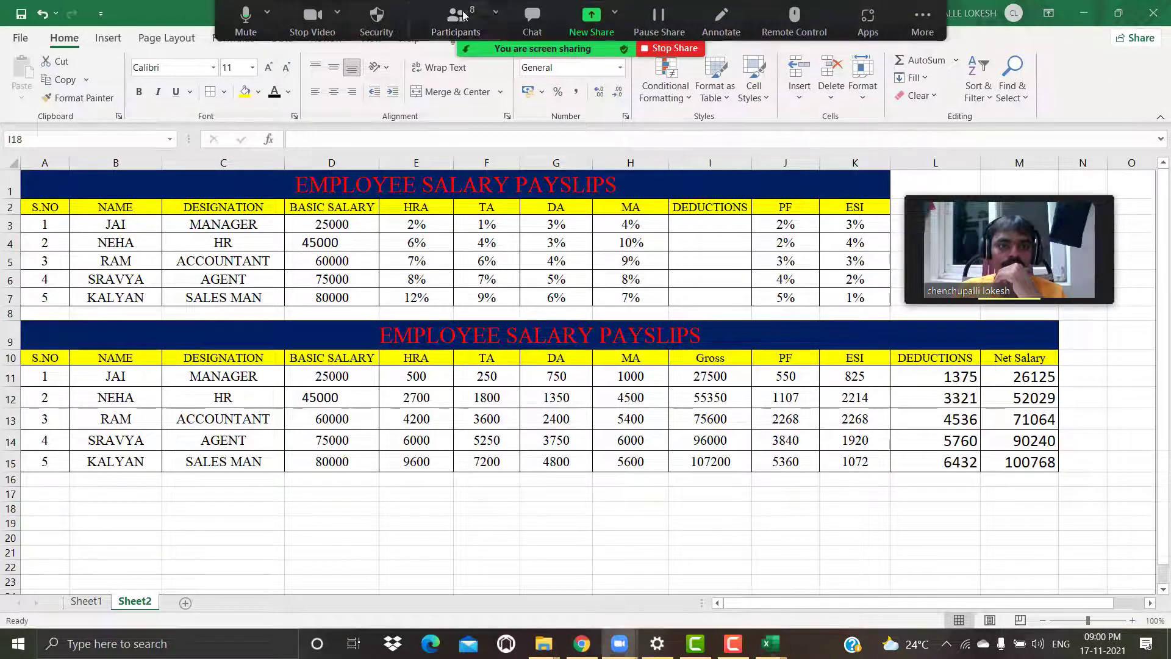